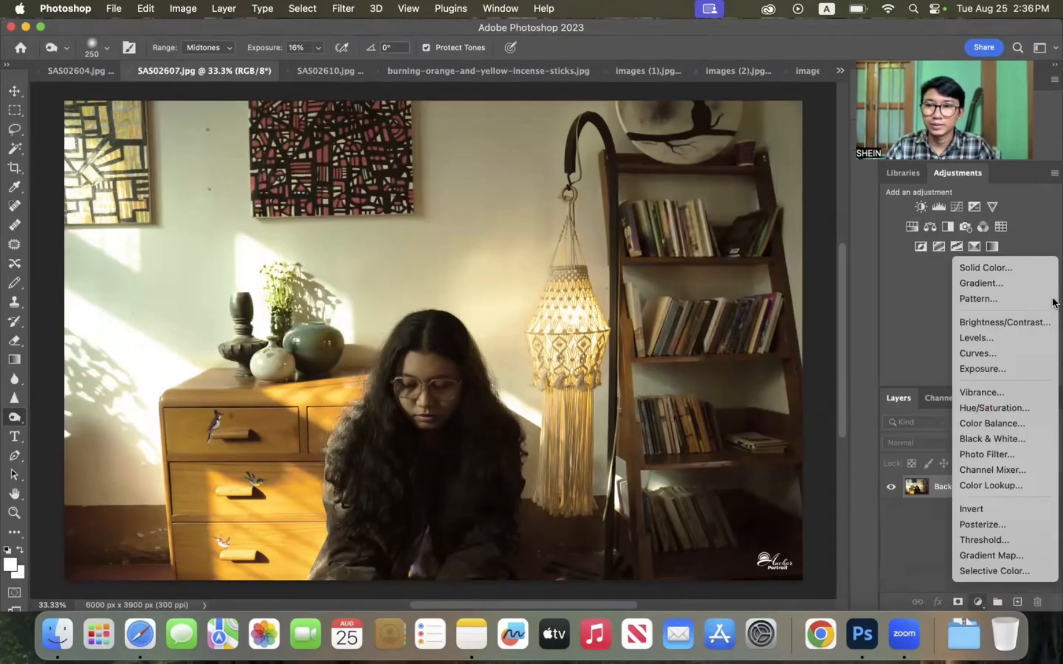
# - Add a Levels adjustment layer above the Background and apply the Darker preset
pyautogui.click(1006, 341)
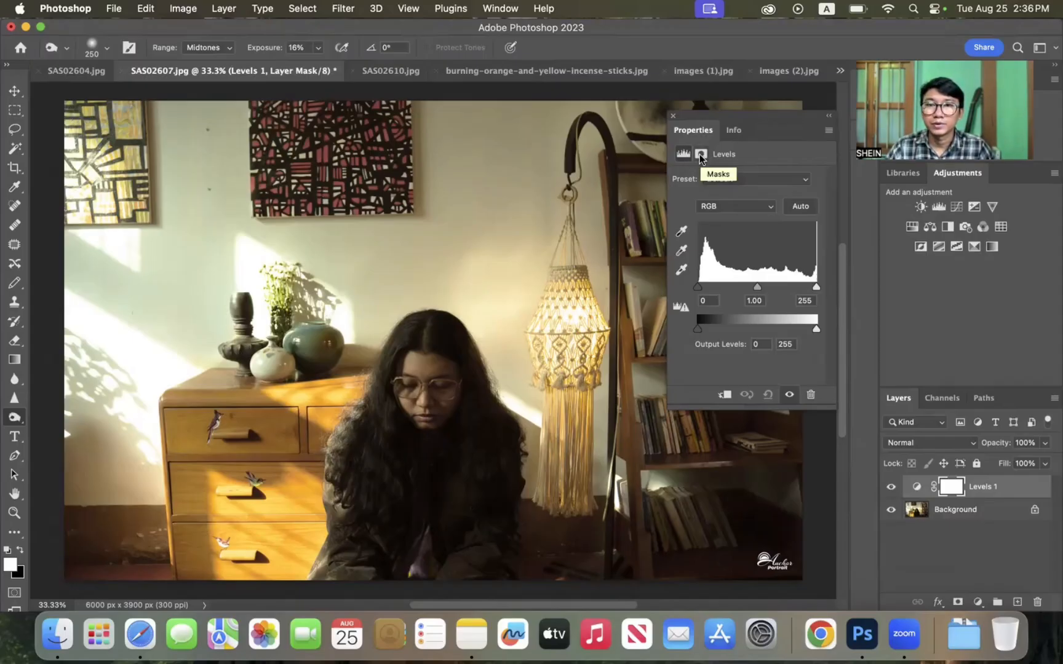
pyautogui.click(777, 182)
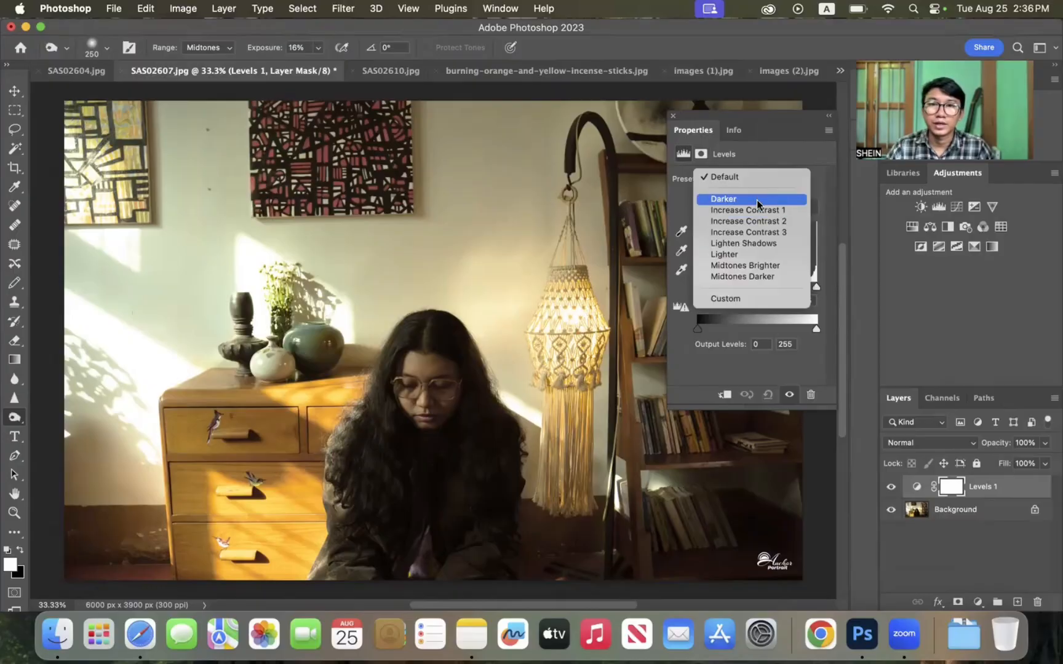
pyautogui.click(759, 200)
# - Try the Levels presets Increase Contrast 1, Lighter, Midtones Brighter and Midtones Darker, ending on Default
pyautogui.click(766, 176)
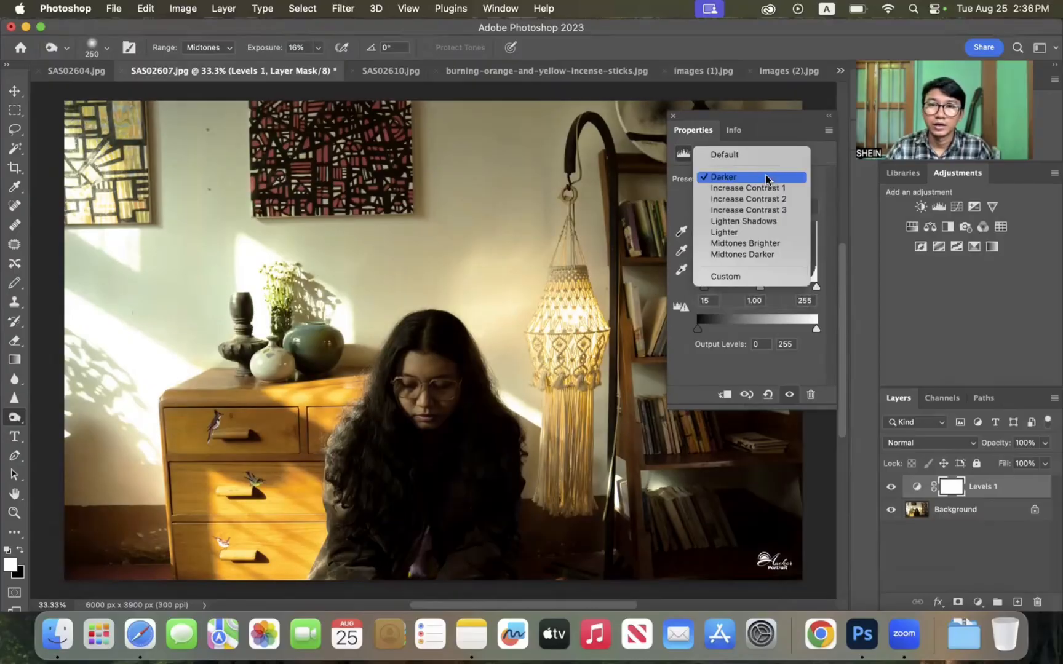
pyautogui.click(768, 188)
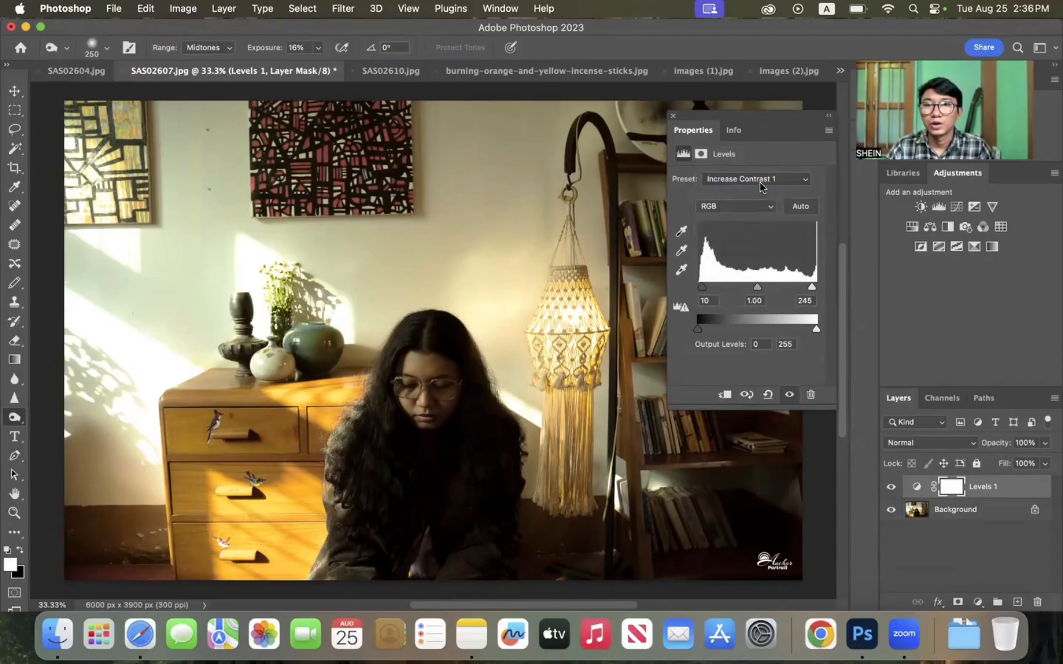
pyautogui.click(760, 181)
pyautogui.click(744, 217)
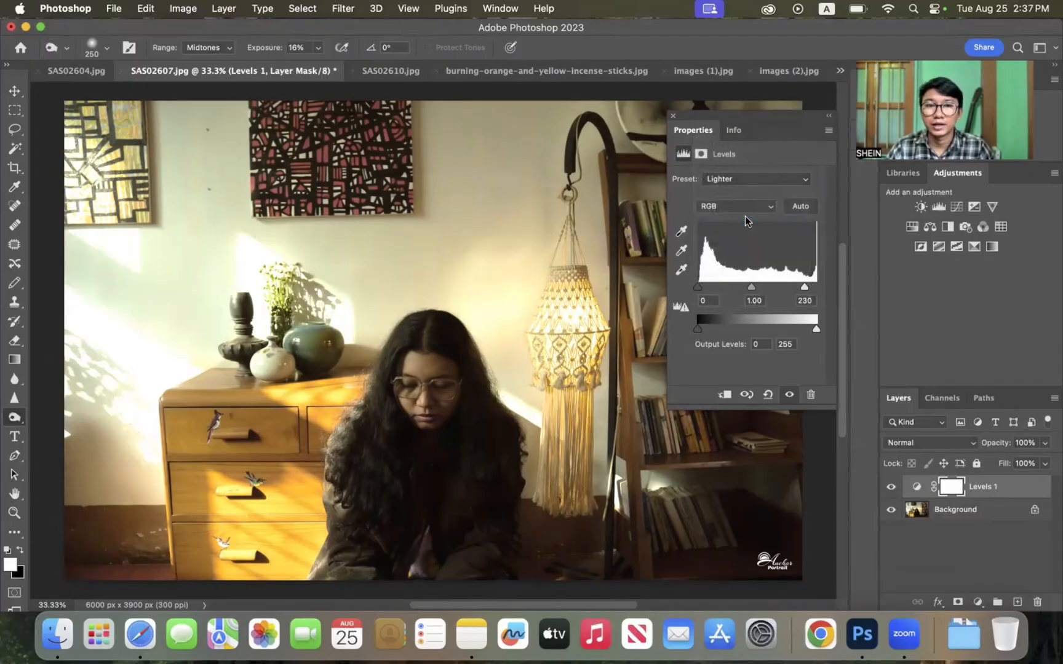
pyautogui.click(774, 179)
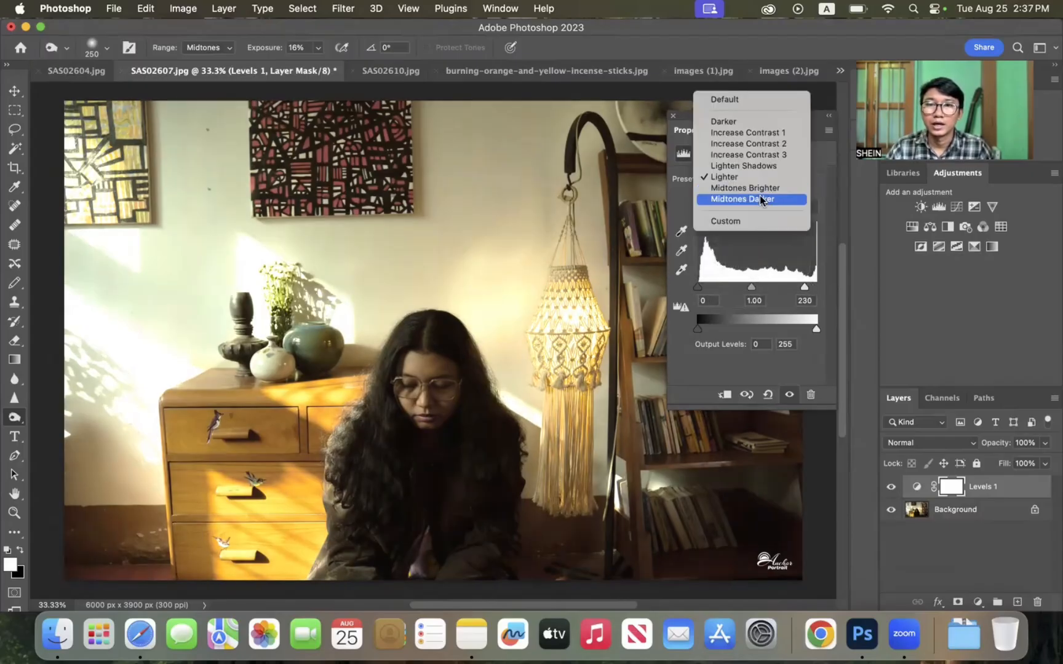
pyautogui.click(775, 186)
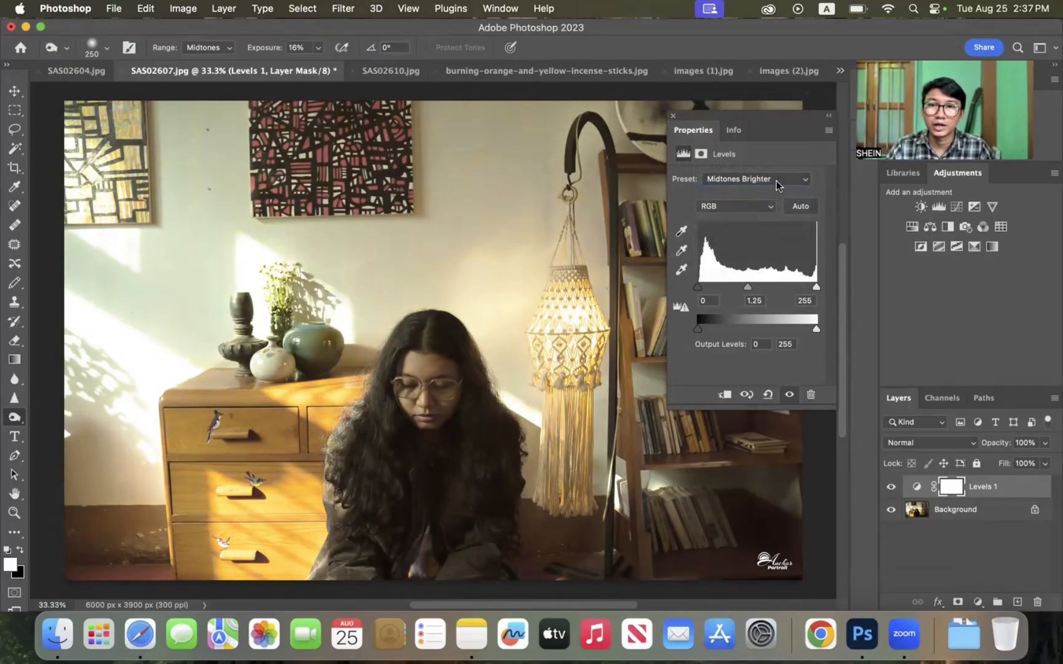
pyautogui.click(776, 186)
pyautogui.click(773, 192)
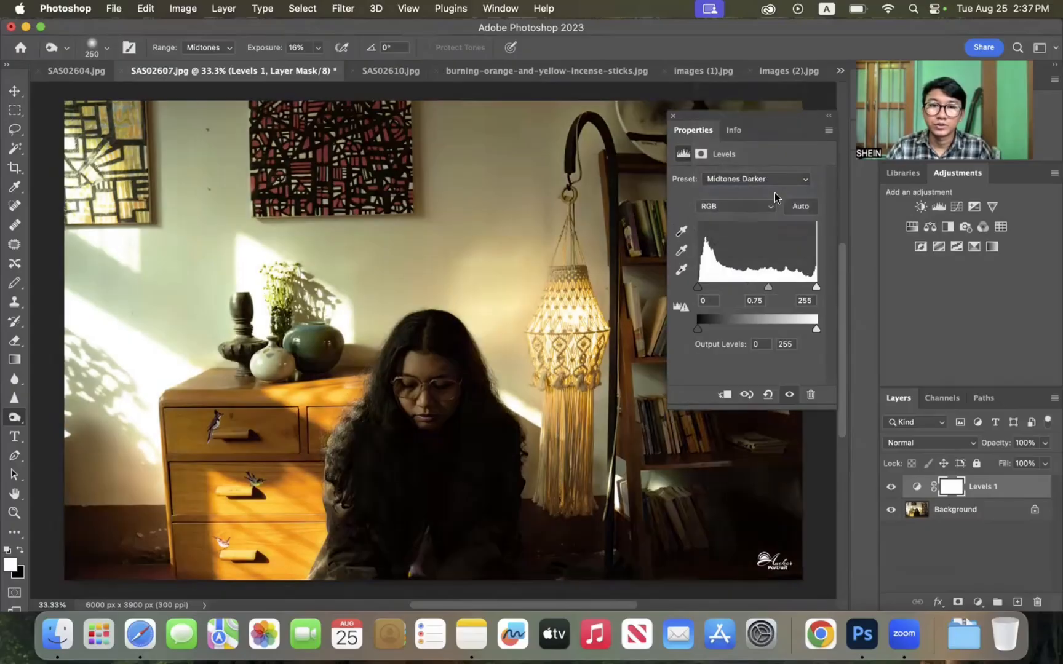
pyautogui.click(736, 181)
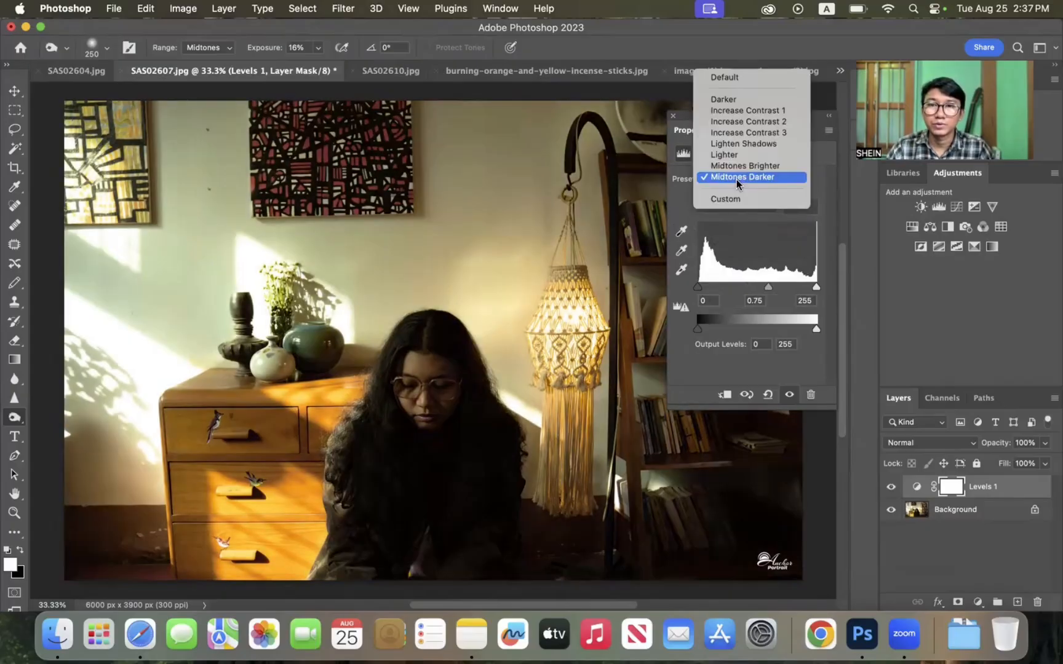
pyautogui.click(742, 81)
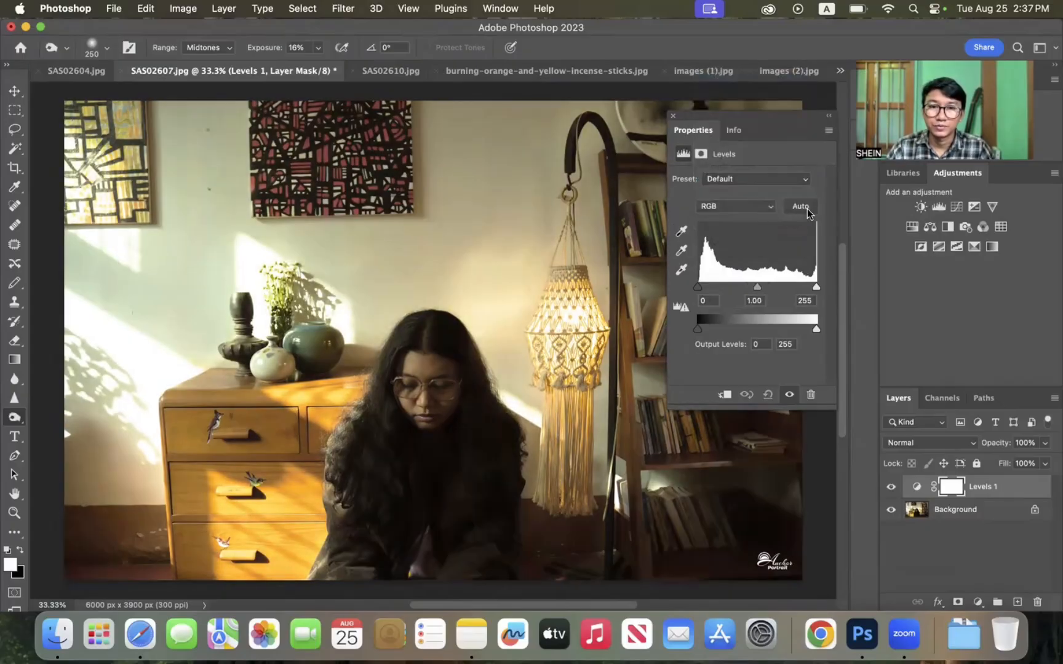
# - Check the available Levels channels, keep RGB, and apply the automatic Levels correction
pyautogui.click(762, 207)
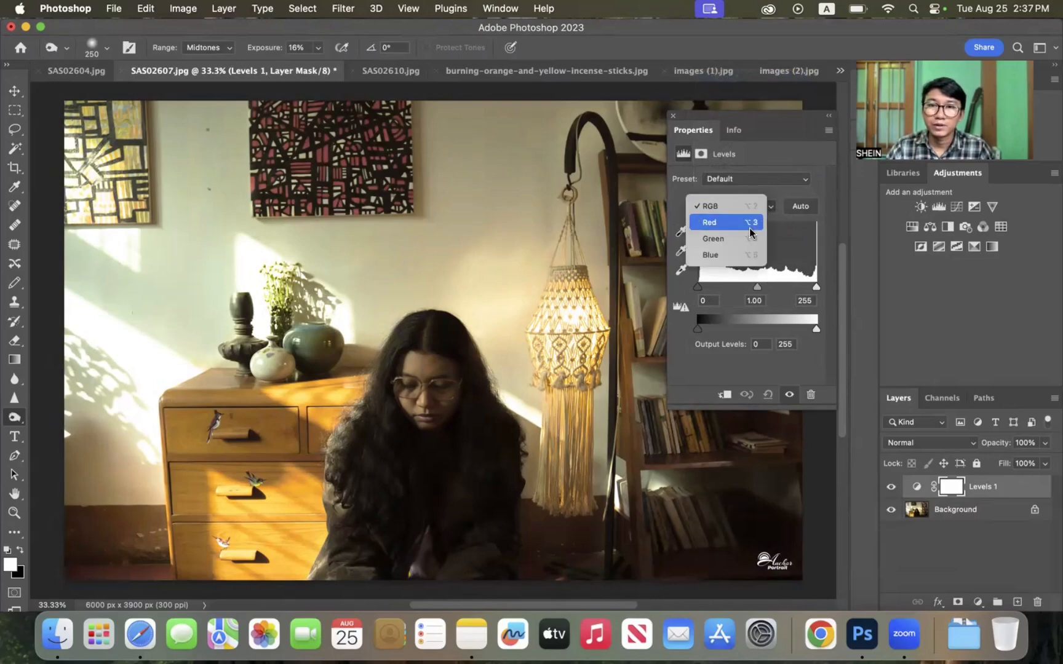
pyautogui.click(738, 208)
pyautogui.click(737, 207)
pyautogui.click(737, 208)
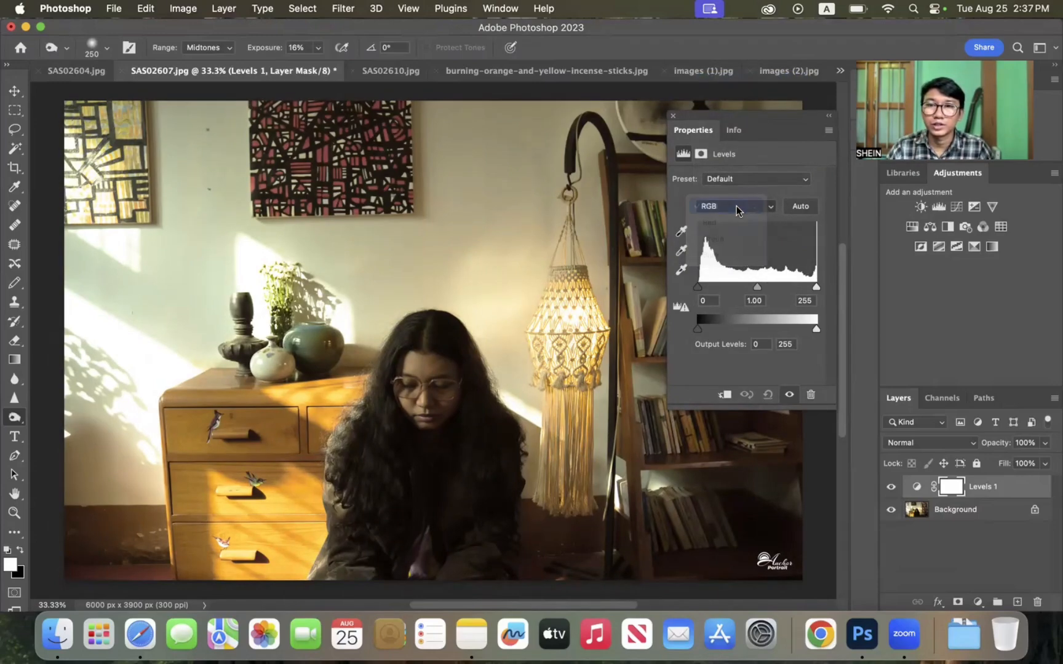
pyautogui.click(795, 206)
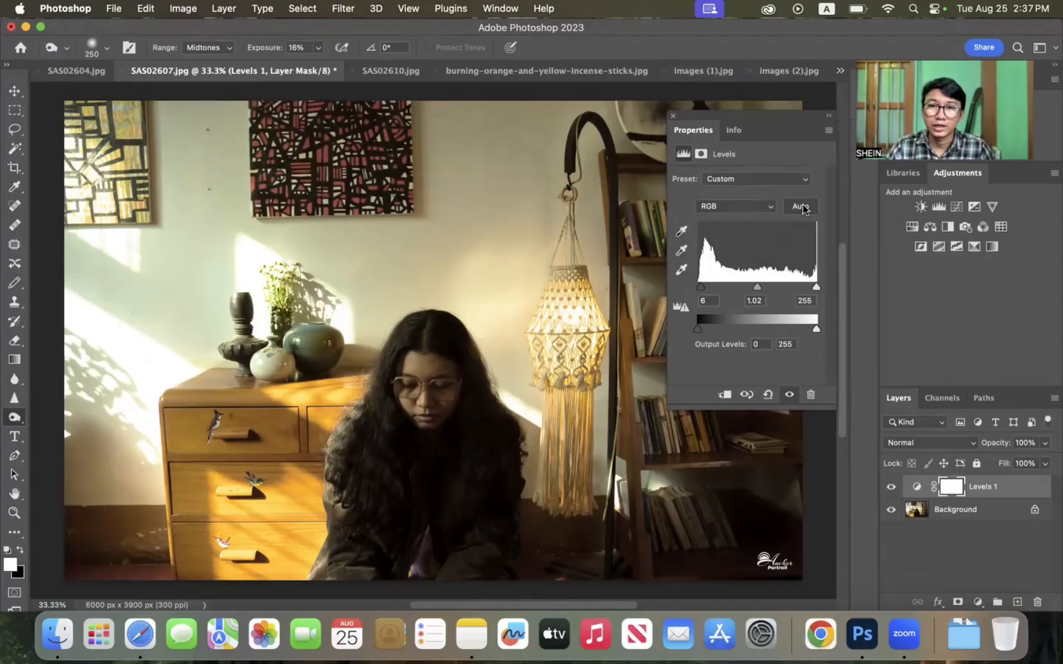
pyautogui.click(743, 208)
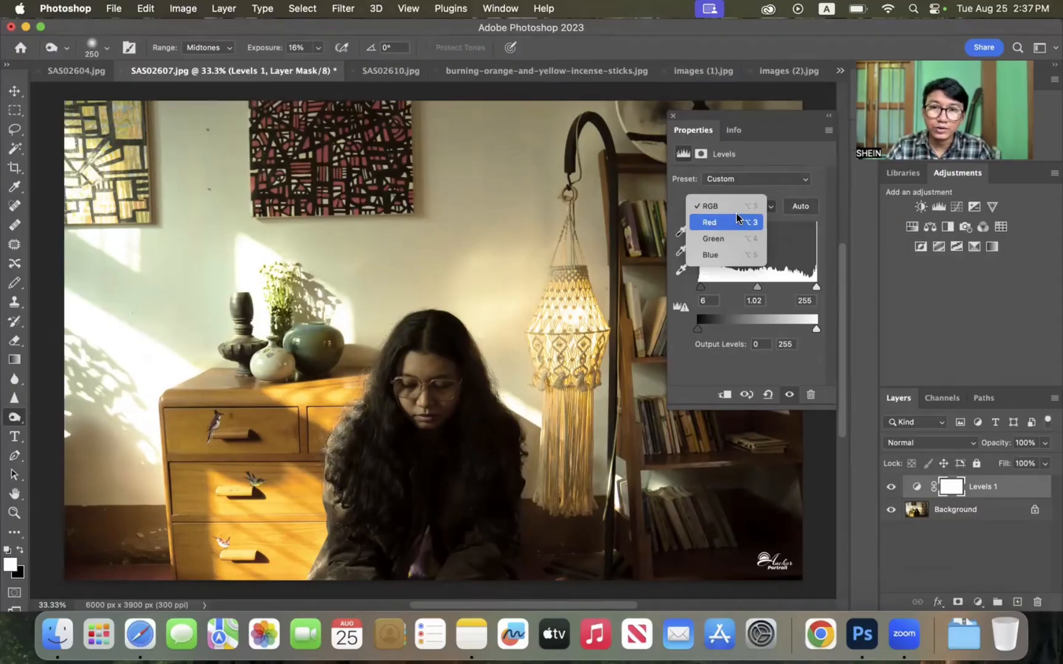
pyautogui.click(742, 208)
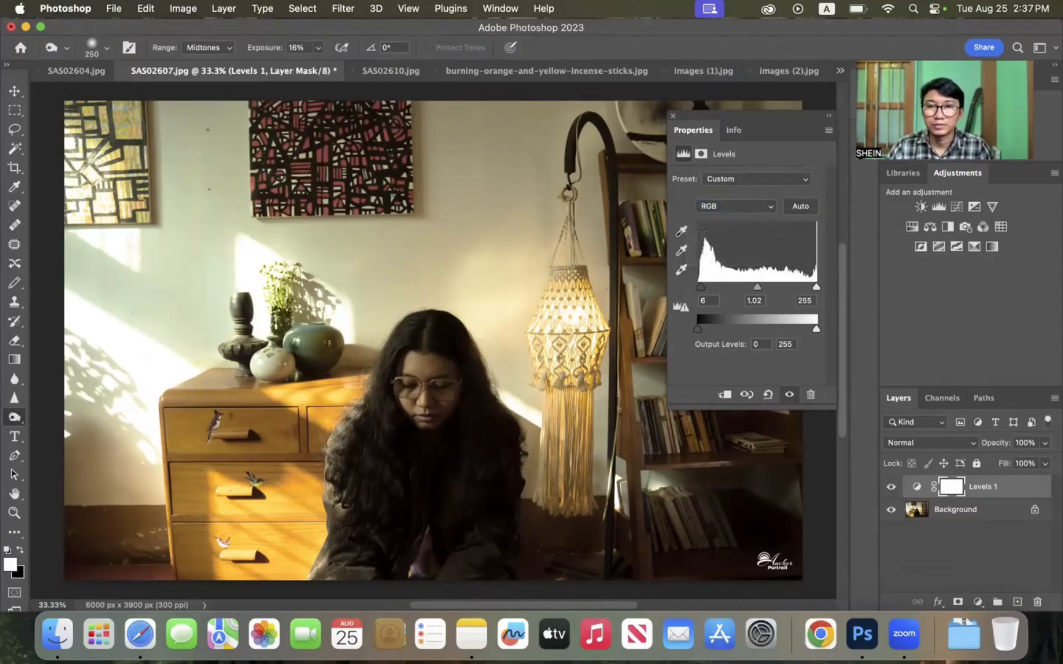
# - Try setting the Levels black point by sampling the sunlit and shaded wall around the vases
pyautogui.click(682, 231)
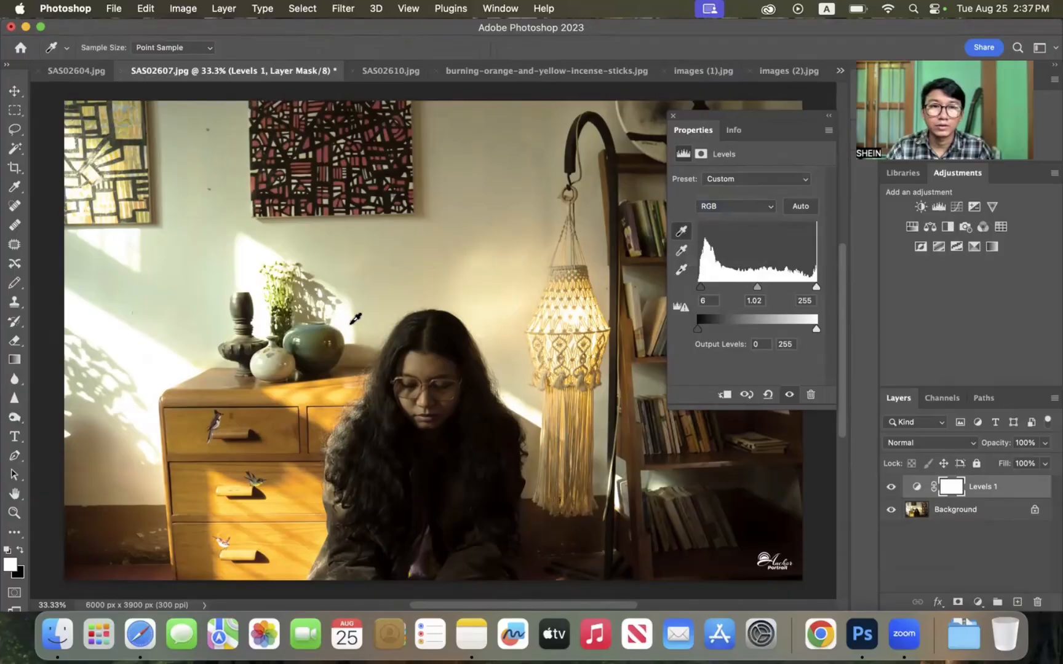
pyautogui.click(244, 254)
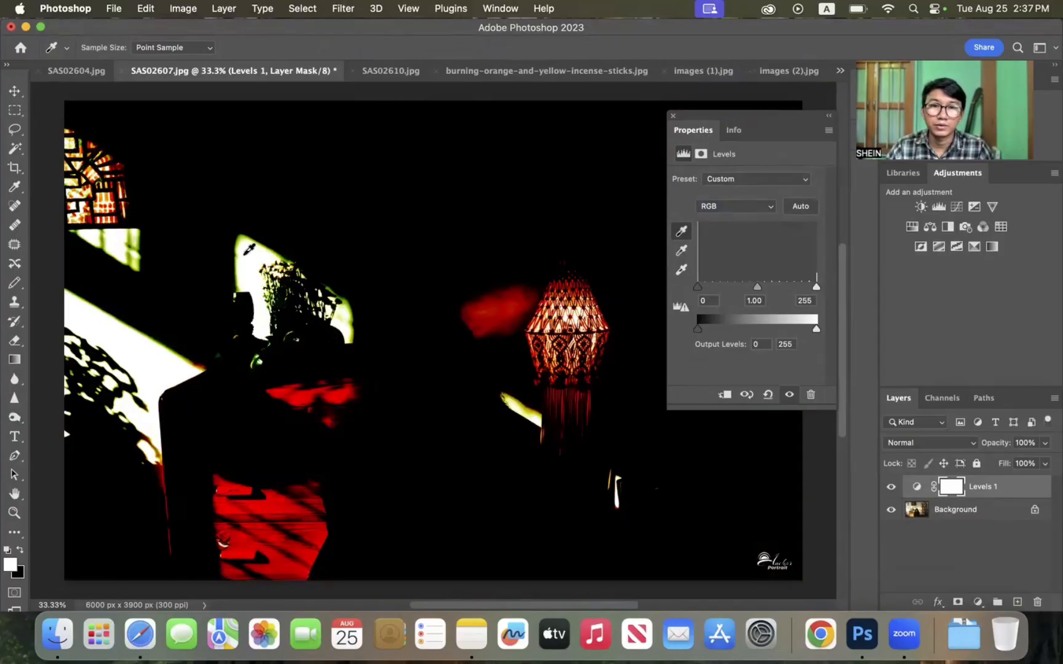
pyautogui.click(206, 305)
pyautogui.click(183, 310)
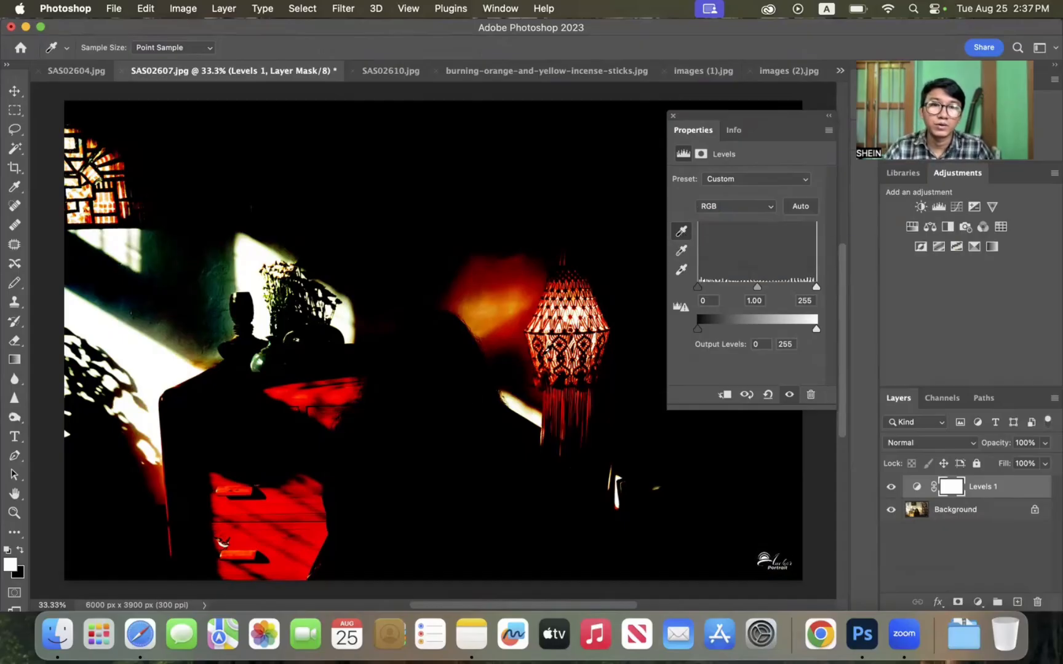
# - Set the Levels black point by sampling the woman's dark hair and jacket, finishing on the jacket's chest, and leave the sampler
pyautogui.click(444, 323)
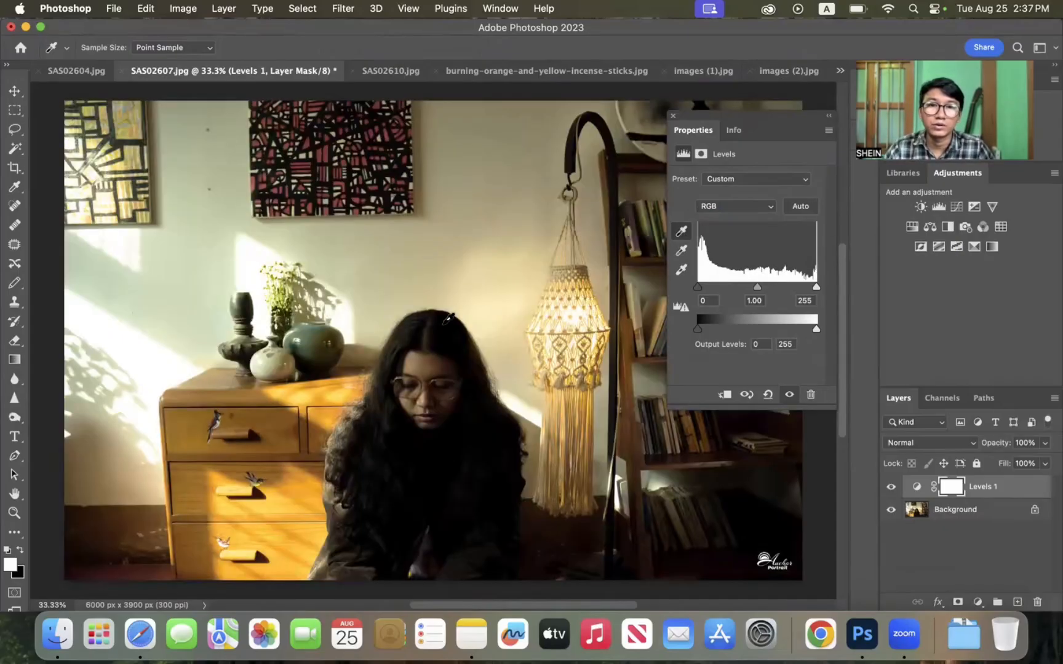
pyautogui.click(445, 325)
pyautogui.click(452, 319)
pyautogui.click(464, 406)
pyautogui.click(448, 512)
pyautogui.click(419, 479)
pyautogui.click(369, 460)
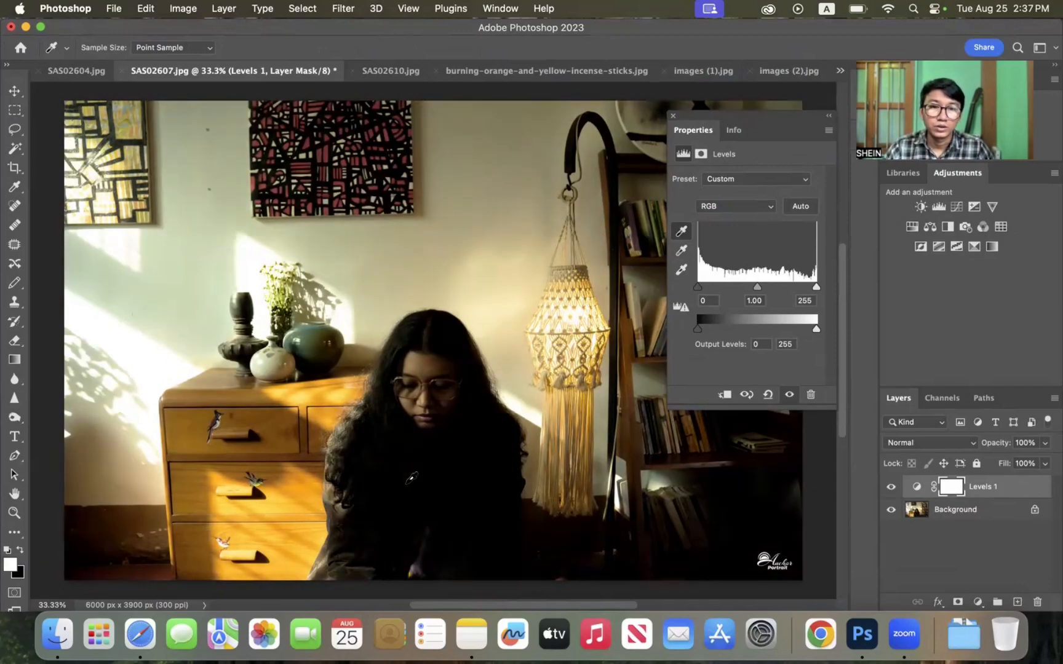
pyautogui.click(408, 483)
pyautogui.click(397, 520)
pyautogui.click(414, 518)
pyautogui.click(408, 479)
pyautogui.click(433, 480)
pyautogui.press('o')
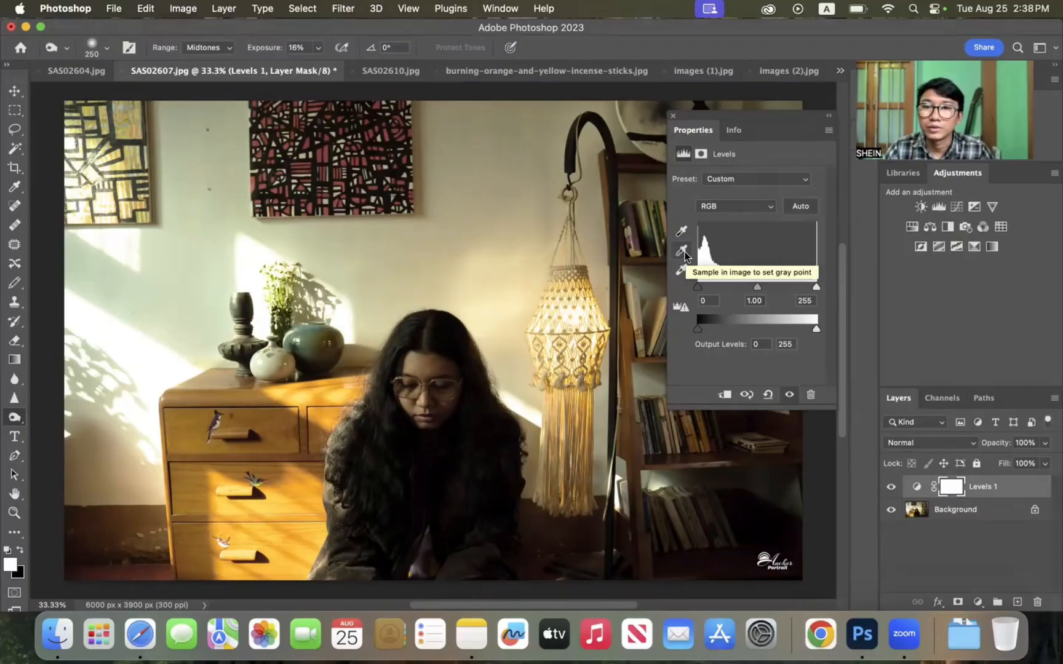
# - Try setting the Levels gray point from the wall between the woman and the hanging lamp
pyautogui.click(682, 252)
pyautogui.click(515, 270)
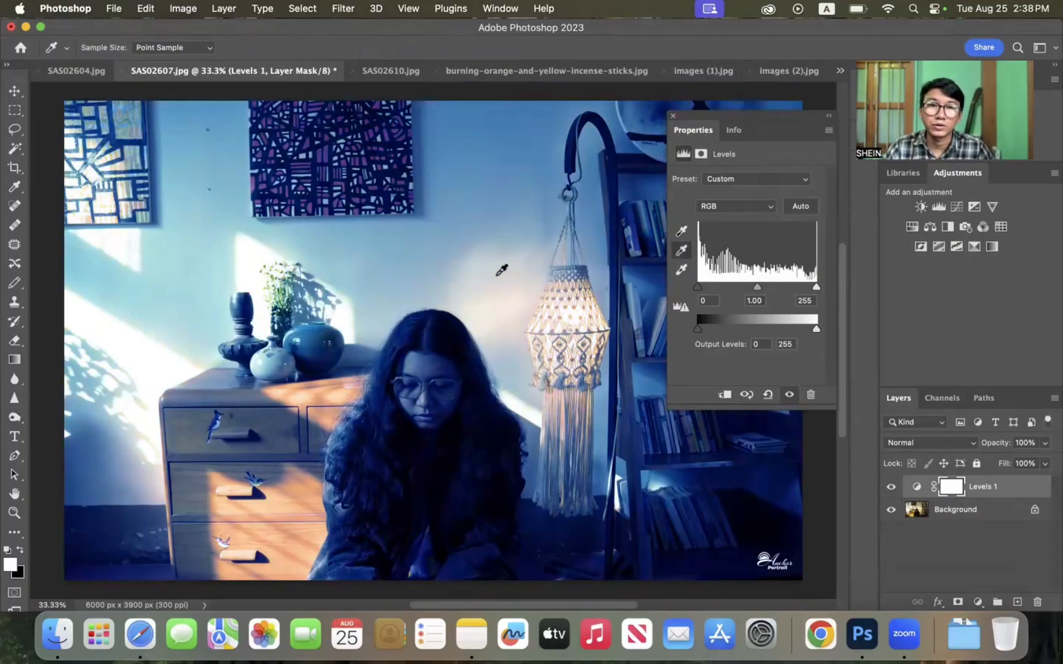
pyautogui.click(448, 279)
pyautogui.click(432, 271)
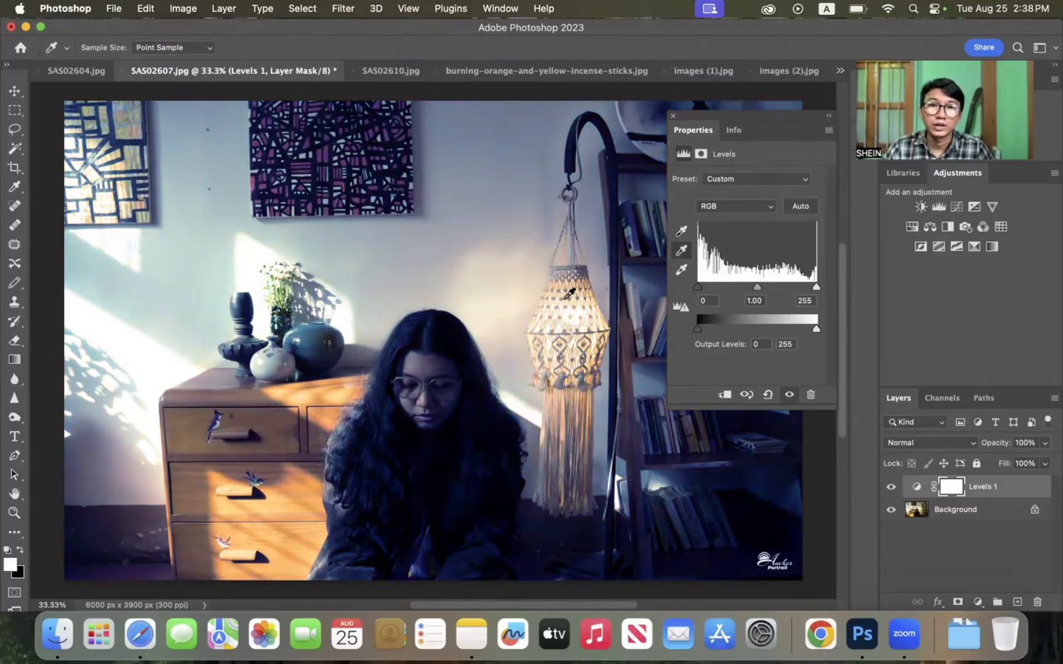
# - Try further gray points sampled from the hanging lamp and the wooden drawers
pyautogui.click(597, 324)
pyautogui.click(606, 322)
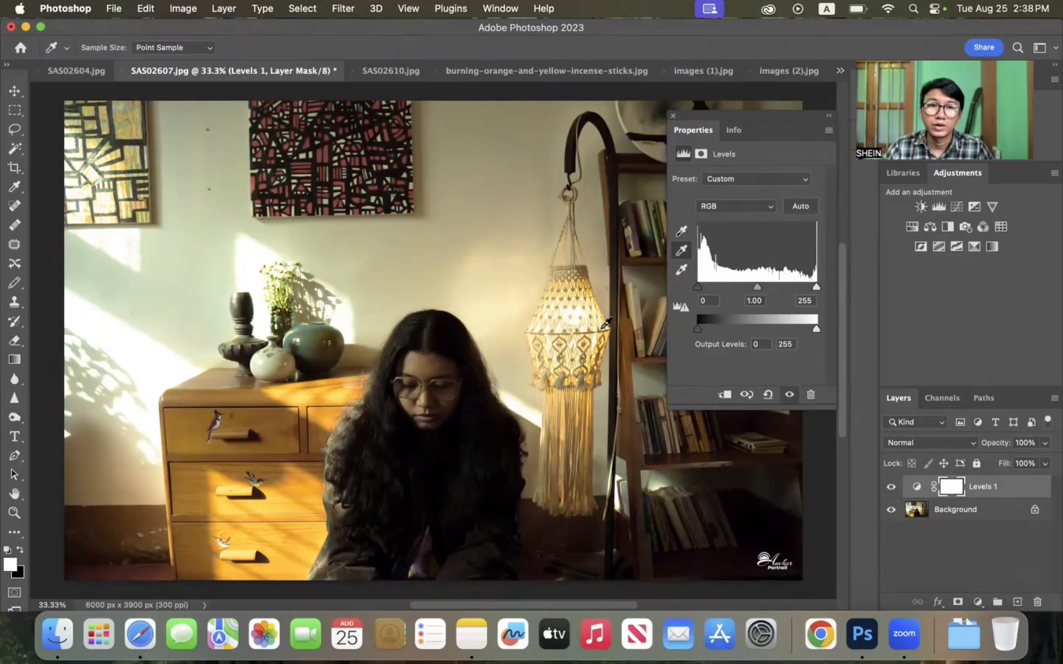
pyautogui.click(571, 360)
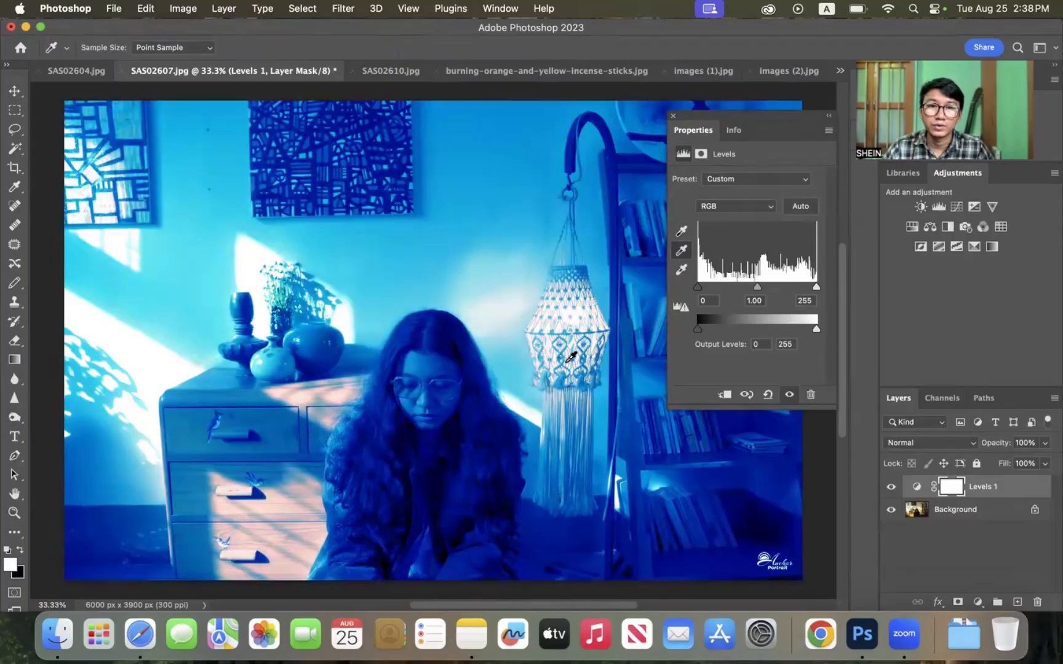
pyautogui.click(583, 363)
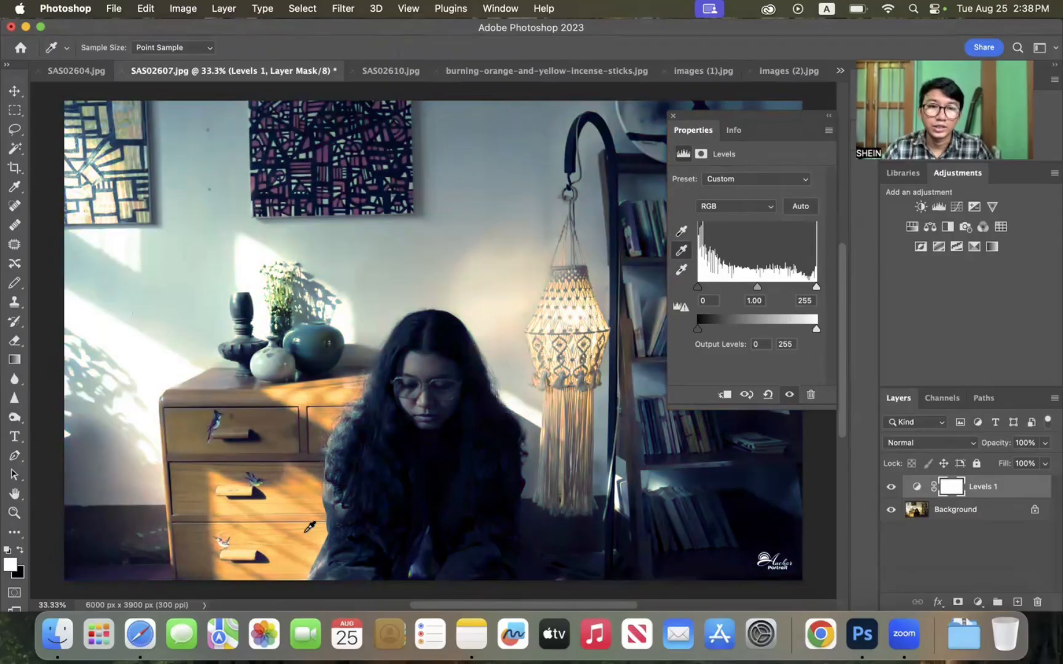
pyautogui.click(293, 496)
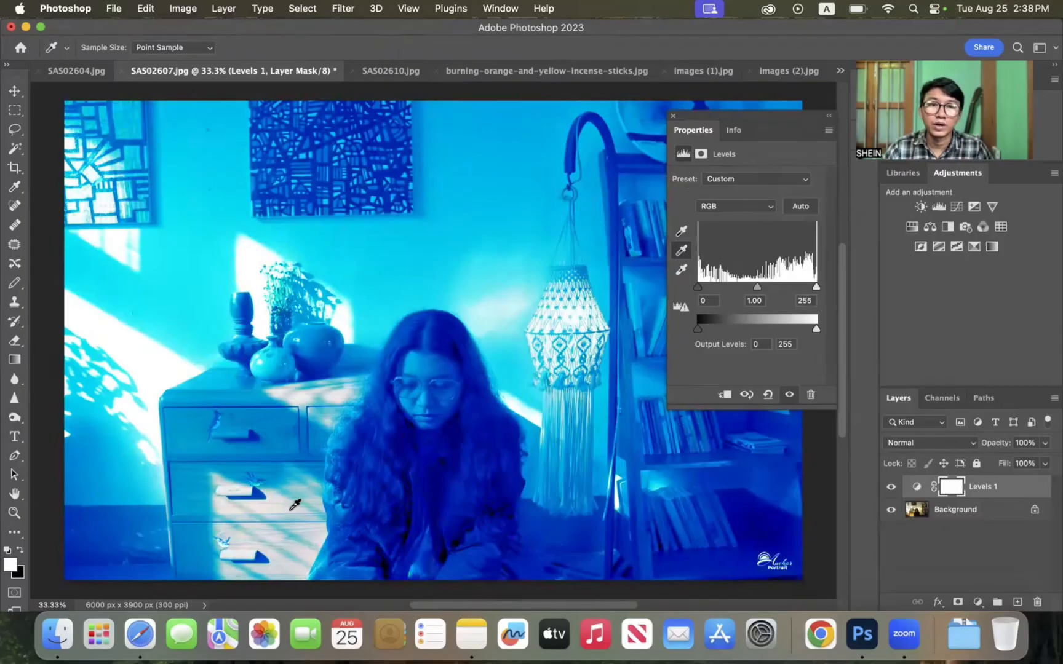
pyautogui.click(270, 503)
pyautogui.click(249, 503)
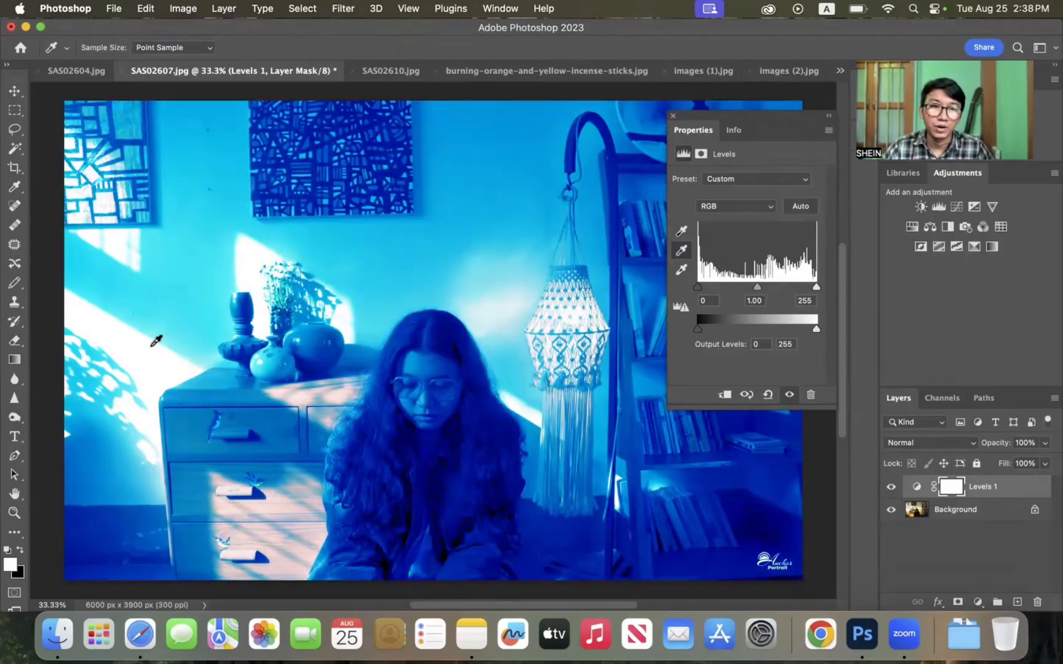
# - Sample the wall beside the vases, settle the gray point on the tall dark vase, and leave the sampler
pyautogui.click(152, 304)
pyautogui.click(229, 305)
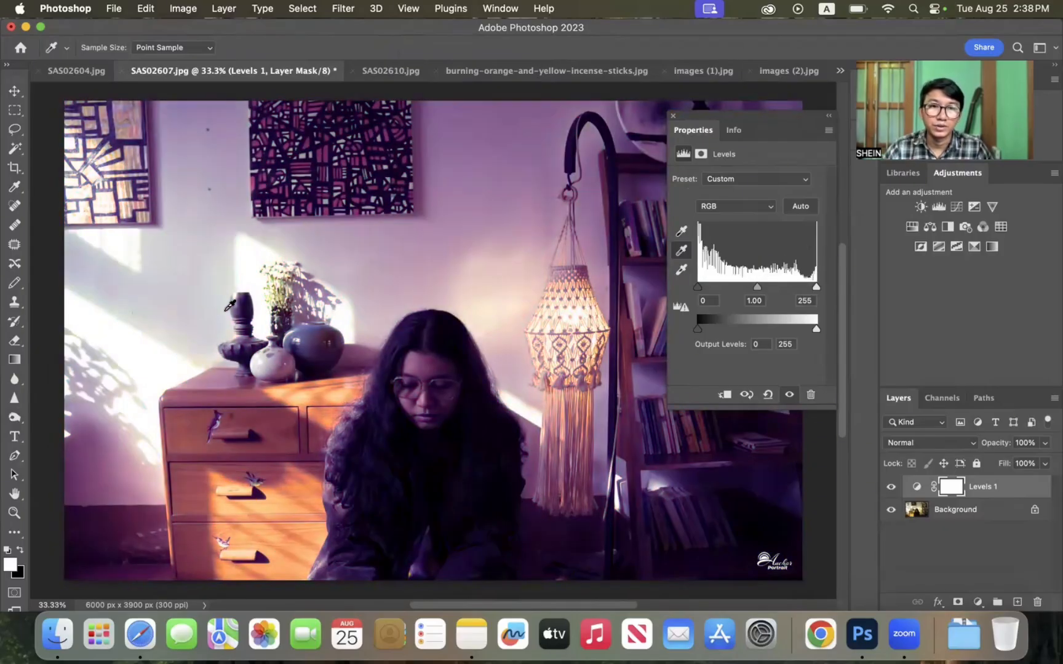
pyautogui.click(248, 305)
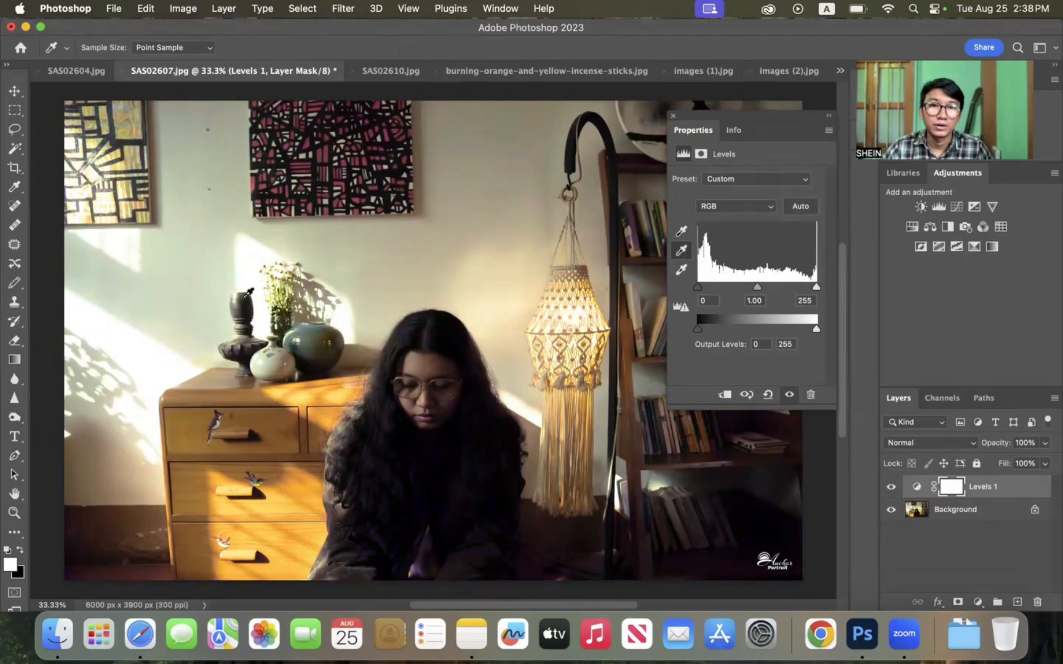
pyautogui.press('o')
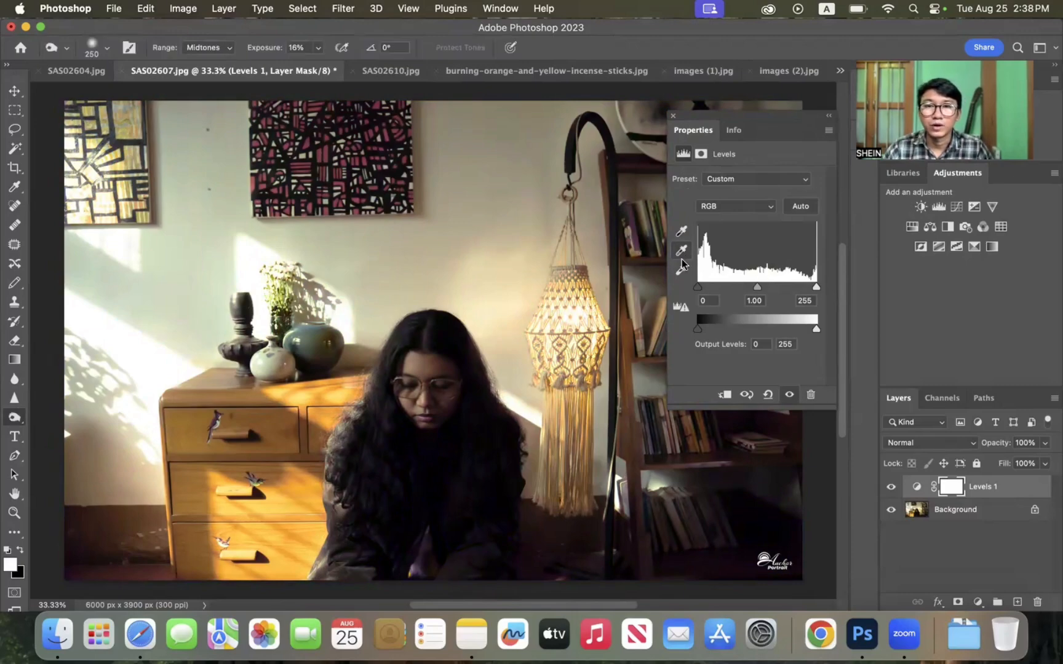
# - Set the Levels white point by sampling the wall above the drawers, finishing on the wall between the red painting and the lamp
pyautogui.click(681, 269)
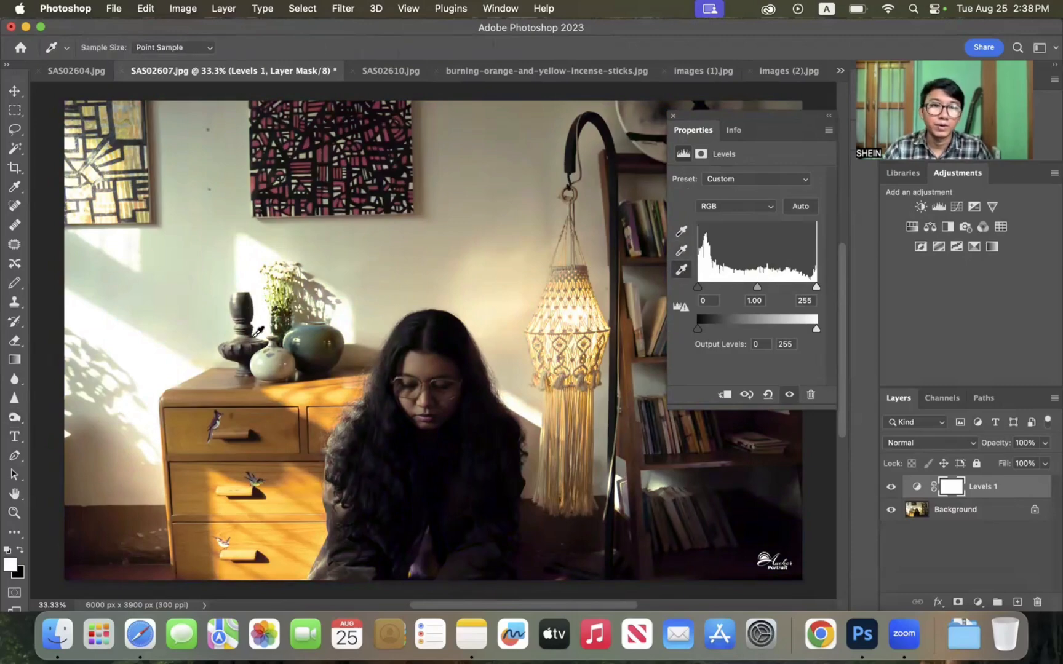
pyautogui.click(144, 371)
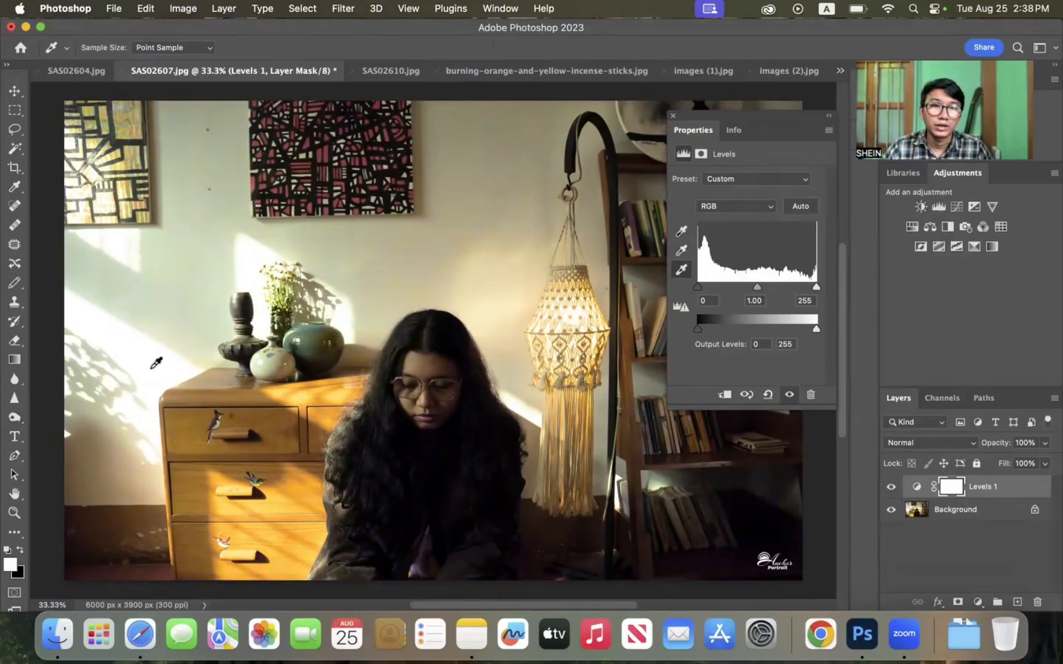
pyautogui.click(181, 249)
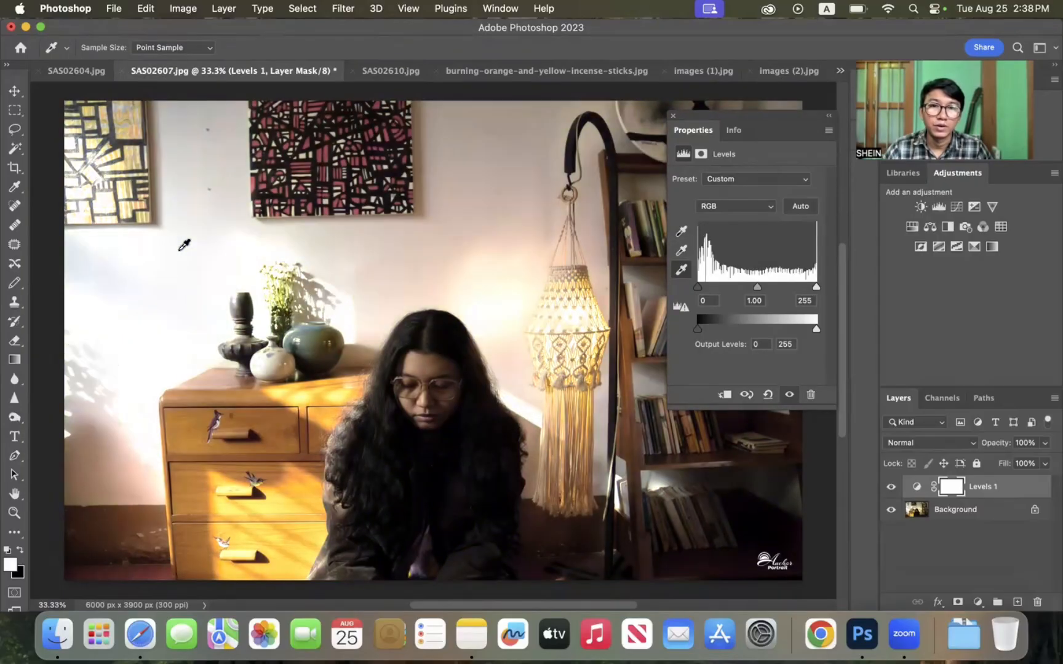
pyautogui.click(495, 176)
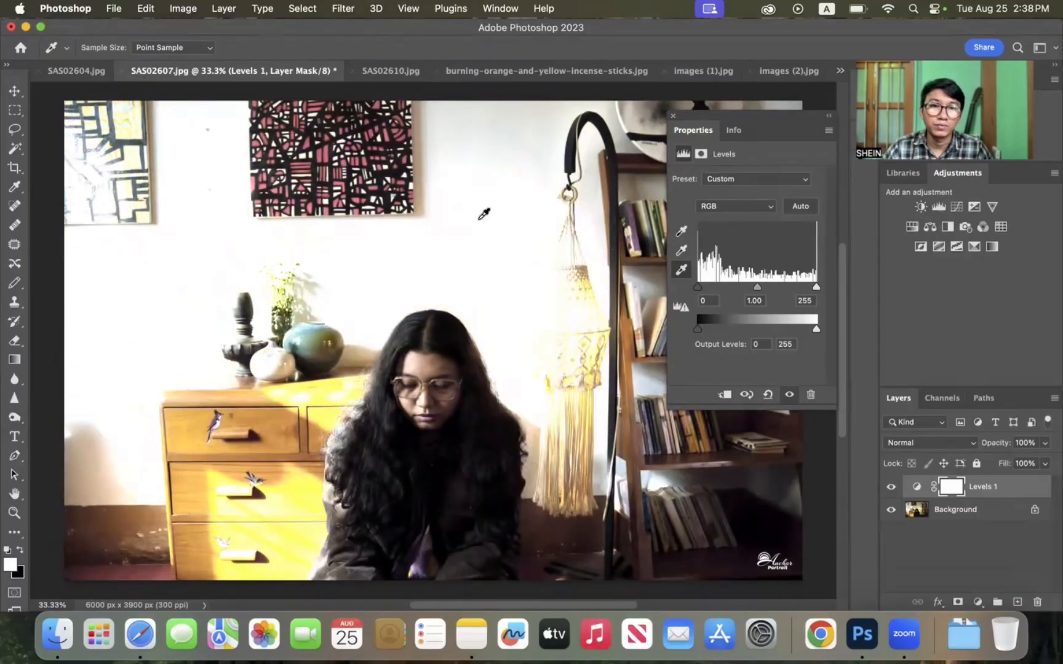
# - Try setting the Levels white point from the woman's dark hair, and undo the white point samples
pyautogui.click(477, 362)
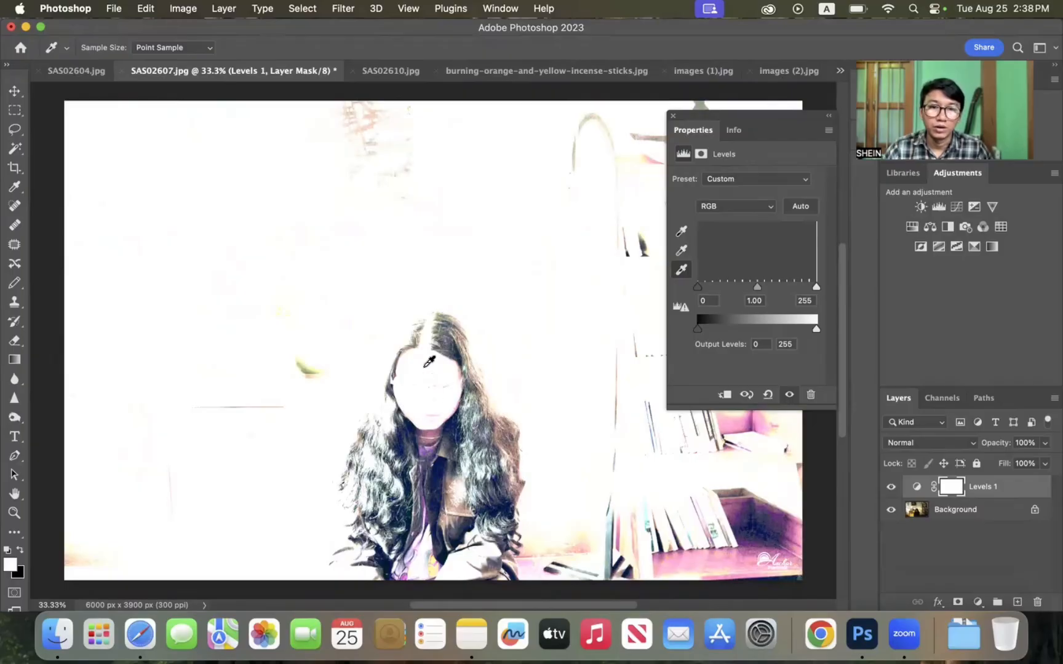
pyautogui.press('super+z')
pyautogui.press('super+z')
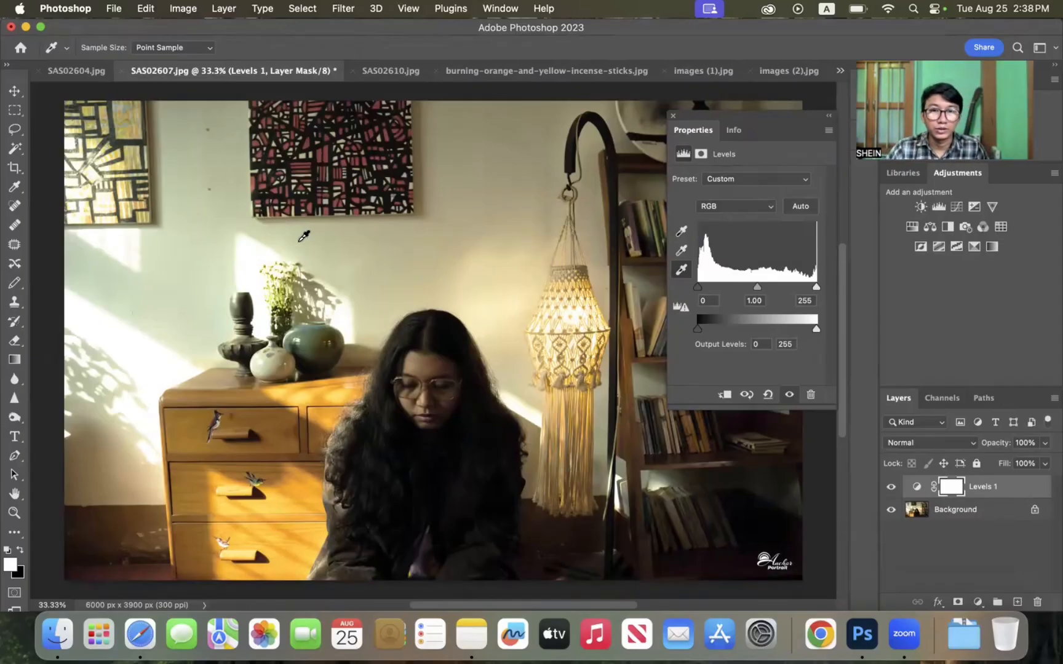
# - Try further Levels white points sampled from the wall below the red painting and between the woman and the hanging lamp
pyautogui.click(320, 236)
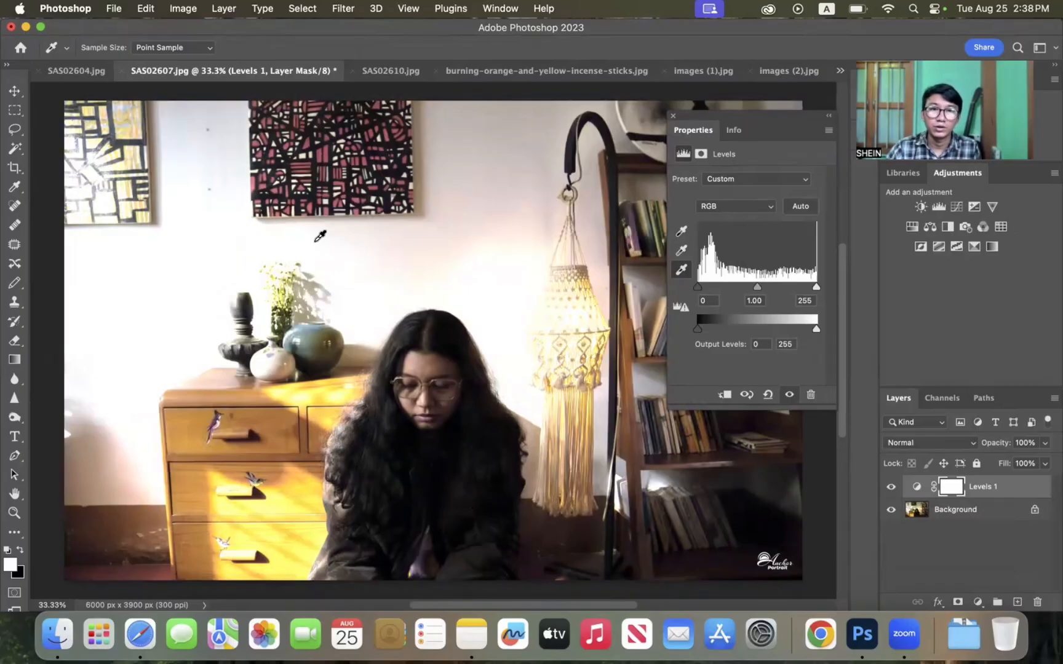
pyautogui.click(496, 274)
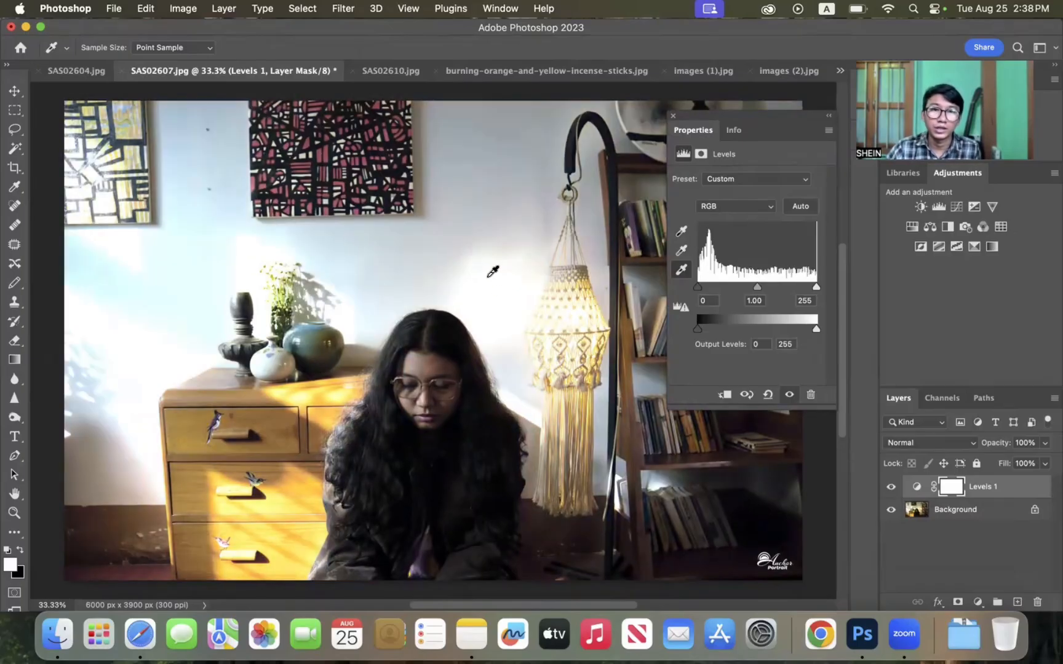
pyautogui.click(517, 305)
pyautogui.click(490, 313)
pyautogui.click(488, 321)
pyautogui.click(489, 321)
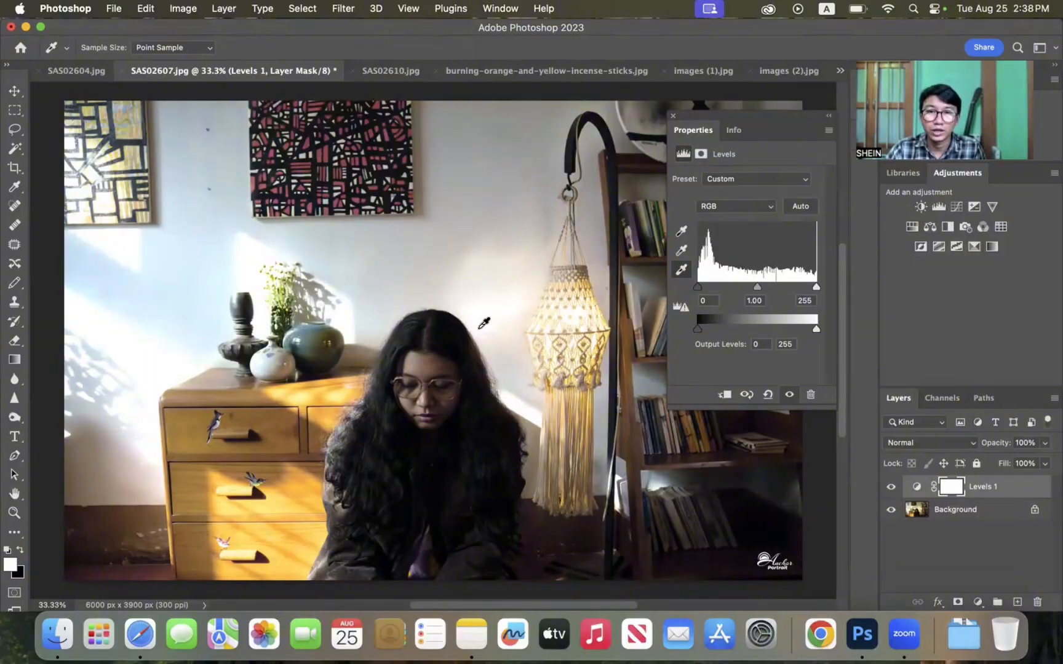
# - Leave the white point sampler, reset the Levels adjustment, and set the RGB input levels to 11, 1.22 and 234
pyautogui.press('o')
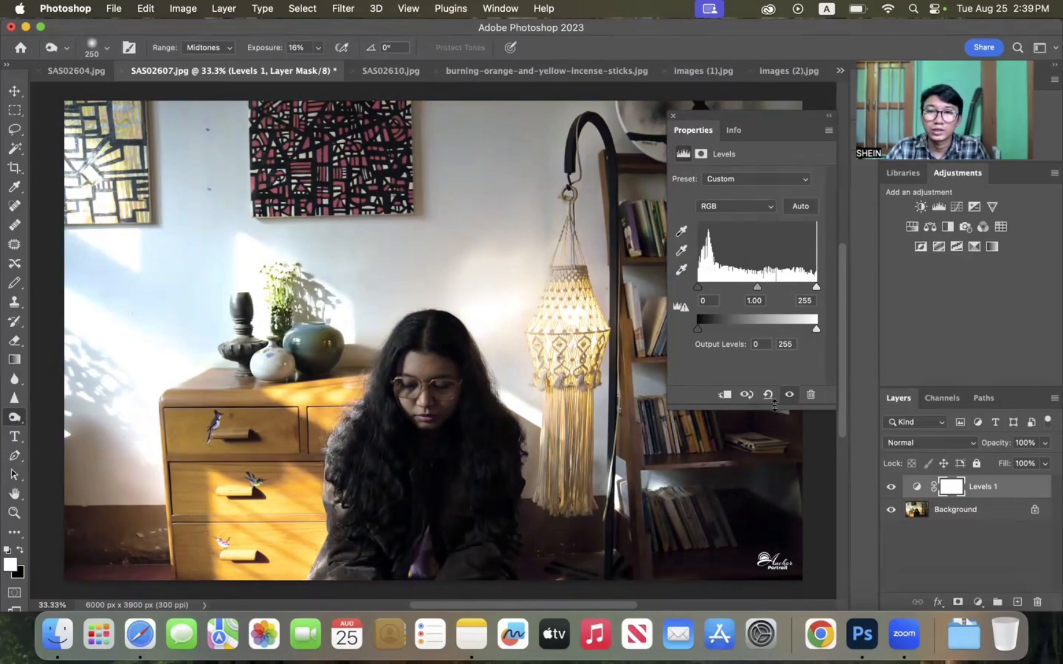
pyautogui.click(768, 396)
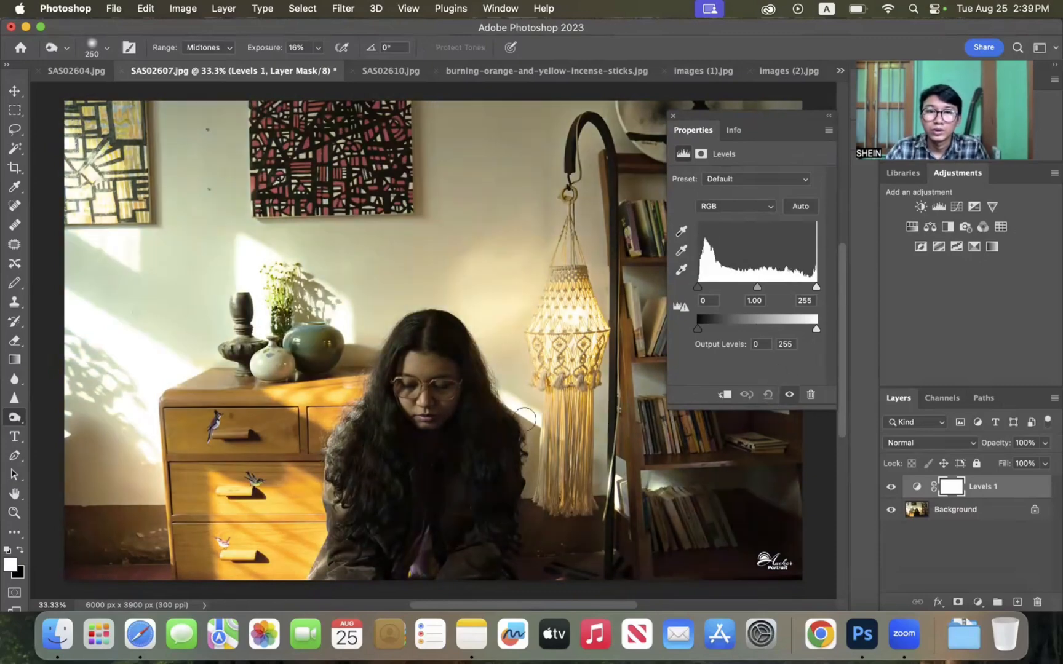
pyautogui.click(745, 211)
pyautogui.click(748, 210)
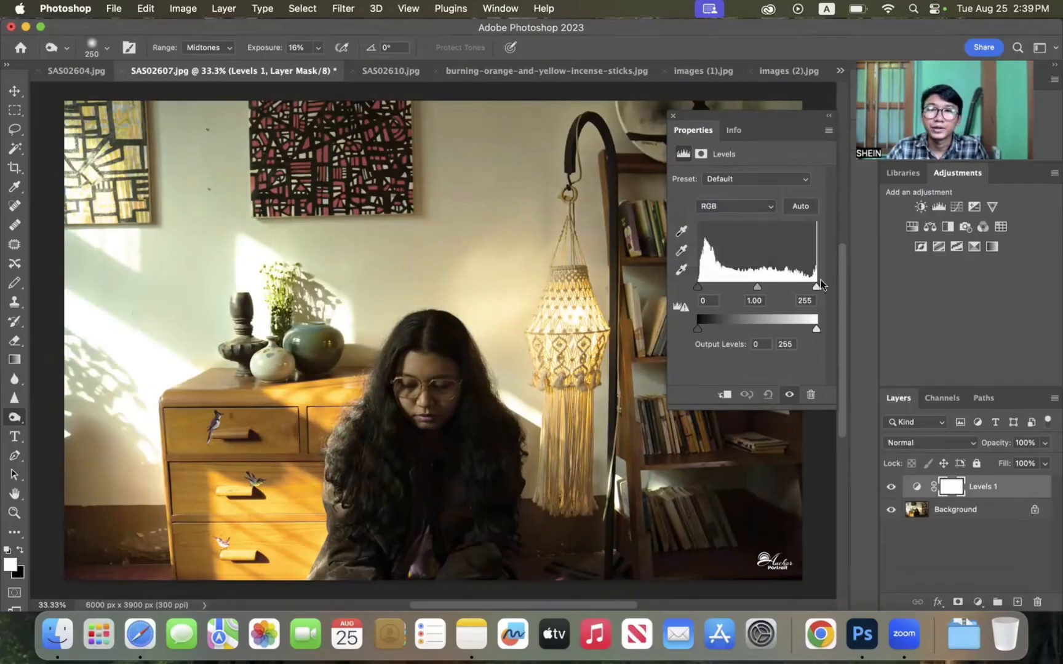
pyautogui.moveTo(810, 289); pyautogui.dragTo(705, 287)
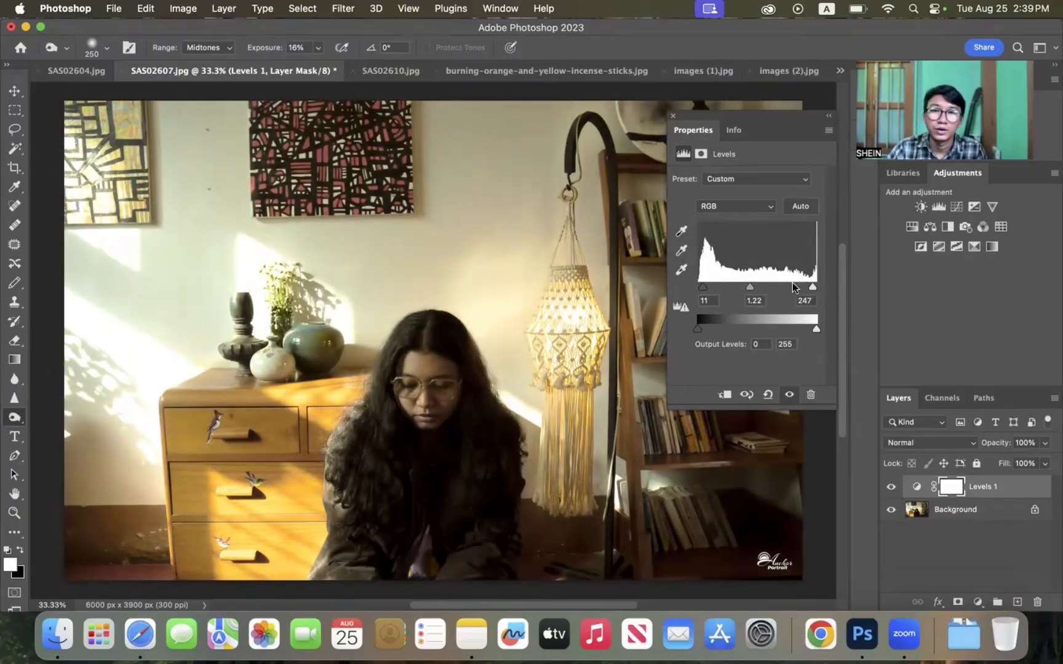
pyautogui.moveTo(812, 287); pyautogui.dragTo(807, 287)
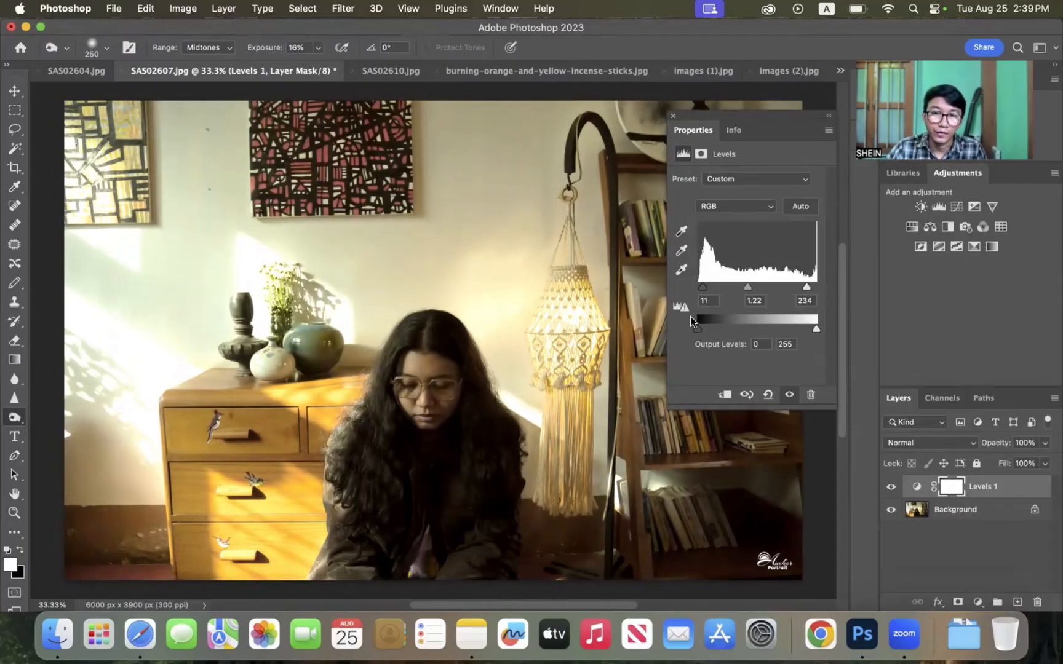
# - Try an RGB output white of 245, and settle on input levels 0, 1.14 and 231 with output white 255
pyautogui.moveTo(817, 328); pyautogui.dragTo(860, 334)
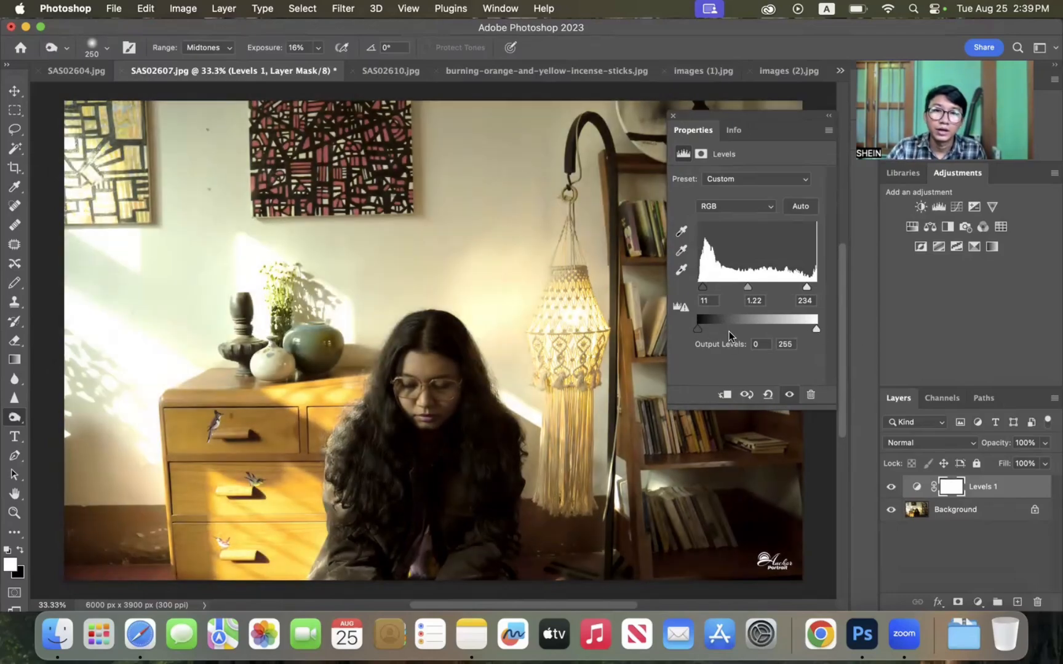
pyautogui.moveTo(698, 329)
pyautogui.mouseDown()
pyautogui.moveTo(784, 330)
pyautogui.moveTo(681, 329)
pyautogui.mouseUp()
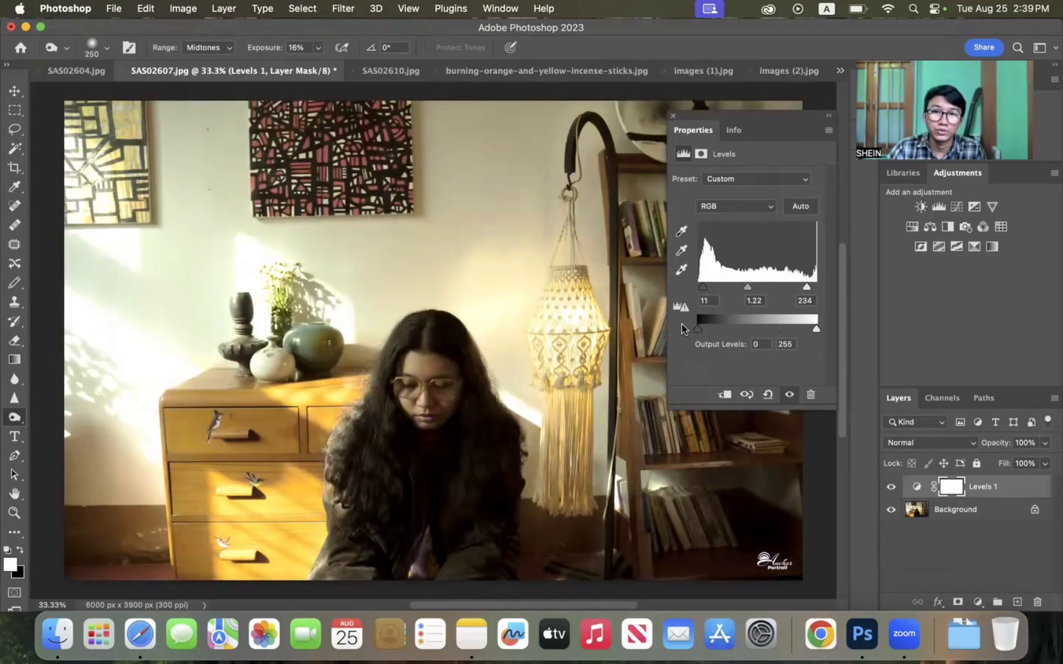
pyautogui.moveTo(812, 331)
pyautogui.mouseDown()
pyautogui.moveTo(695, 332)
pyautogui.moveTo(904, 349)
pyautogui.moveTo(806, 348)
pyautogui.mouseUp()
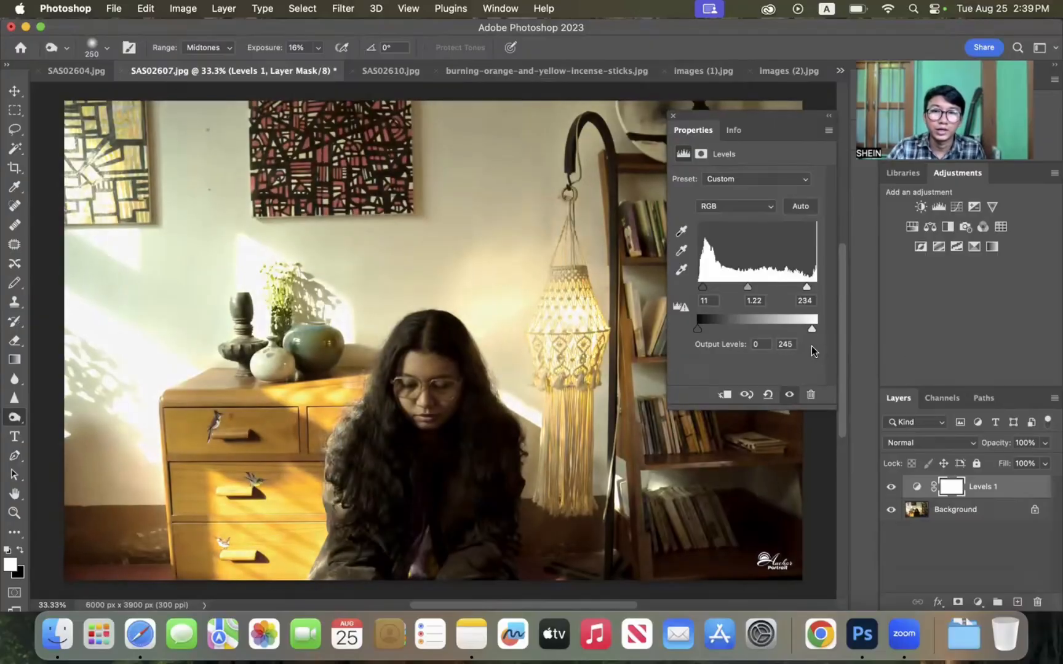
pyautogui.moveTo(747, 287); pyautogui.dragTo(805, 288)
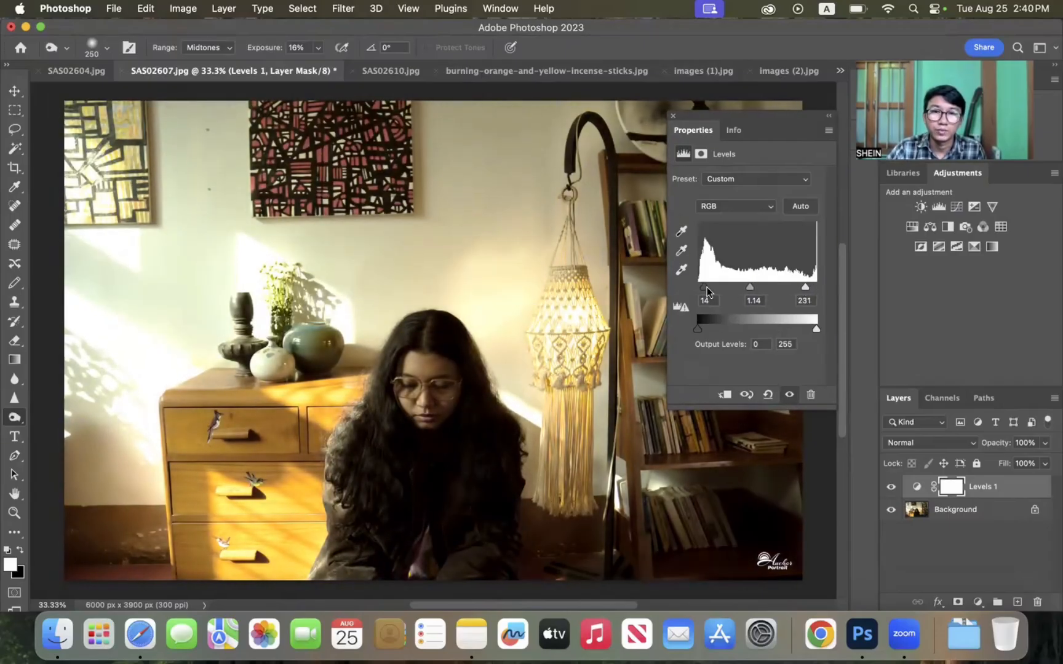
pyautogui.moveTo(703, 290); pyautogui.dragTo(696, 288)
# - Look at the Red channel, switch Levels to the Blue channel, and set its input black to 24 and output white to 228
pyautogui.click(750, 207)
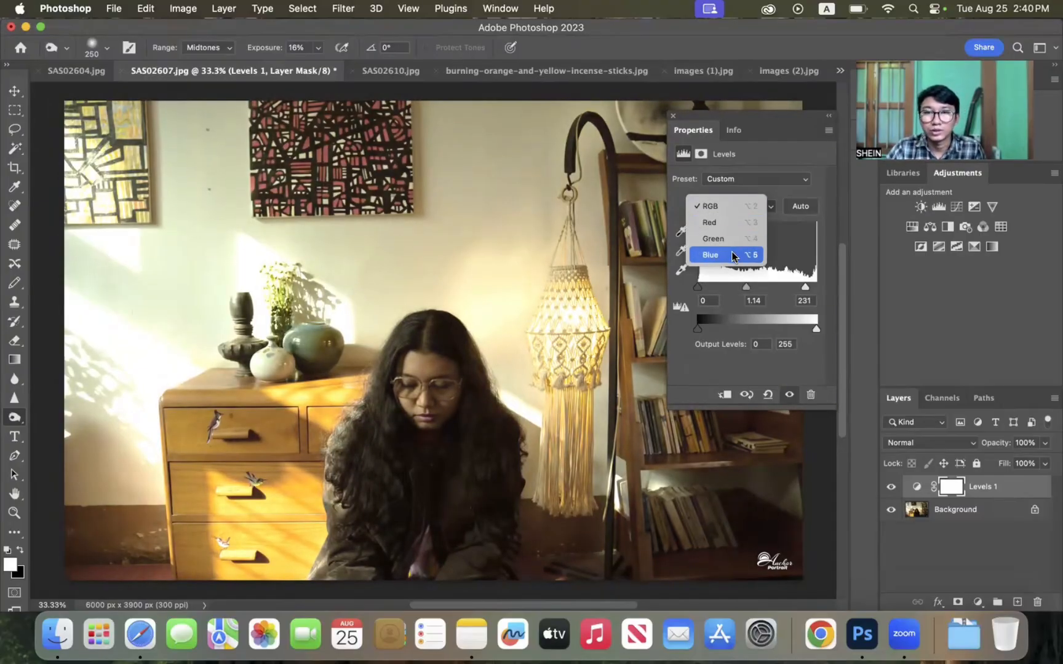
pyautogui.click(736, 223)
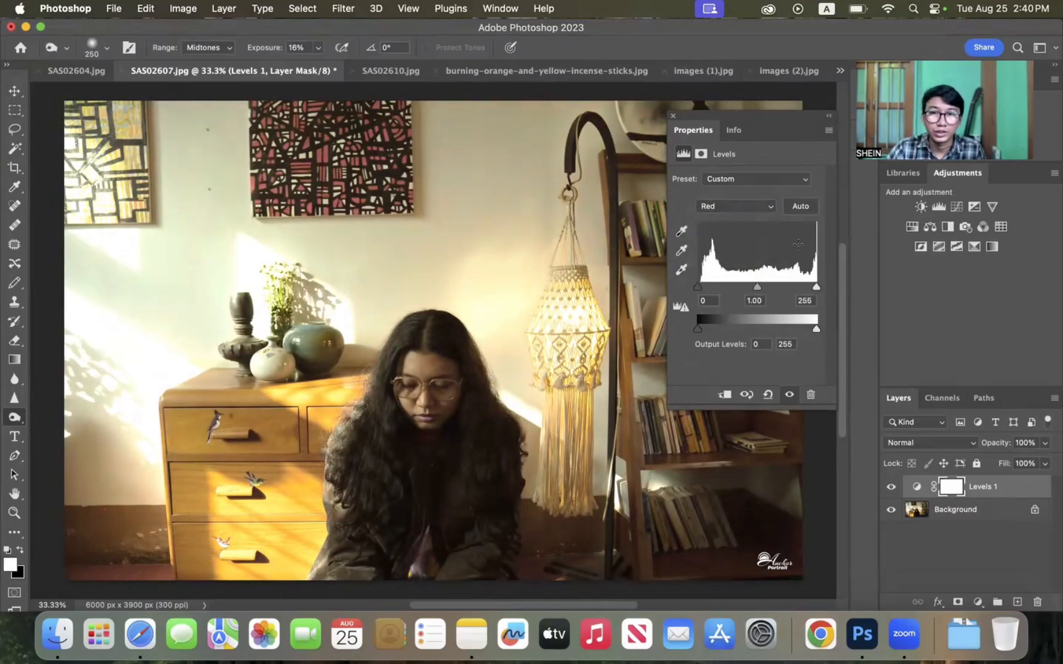
pyautogui.click(760, 212)
pyautogui.click(750, 237)
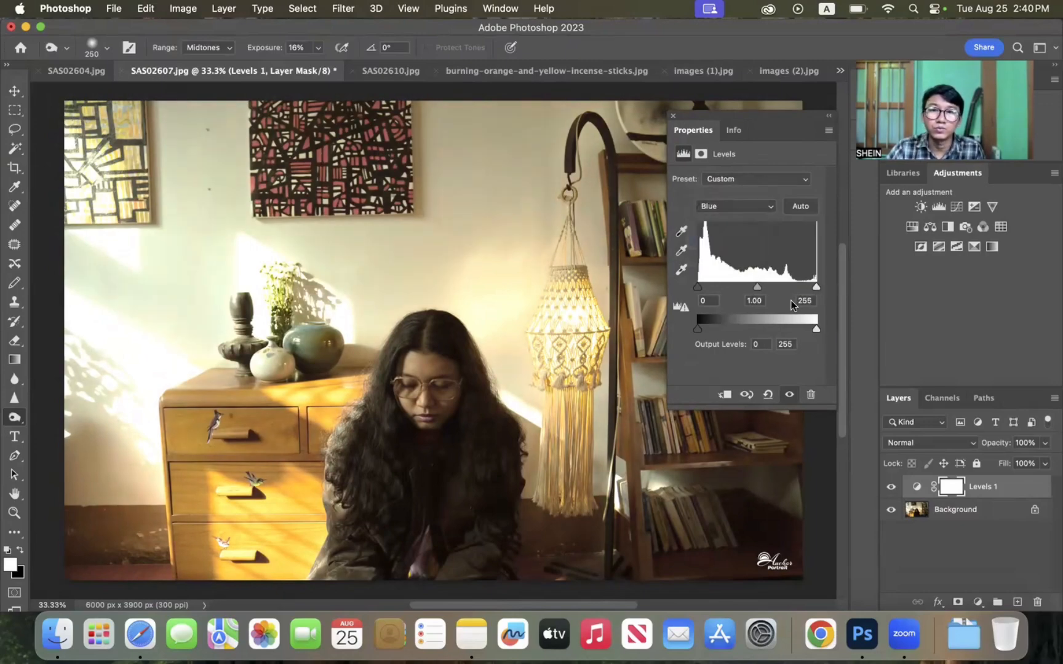
pyautogui.moveTo(816, 286)
pyautogui.mouseDown()
pyautogui.moveTo(803, 287)
pyautogui.moveTo(818, 286)
pyautogui.mouseUp()
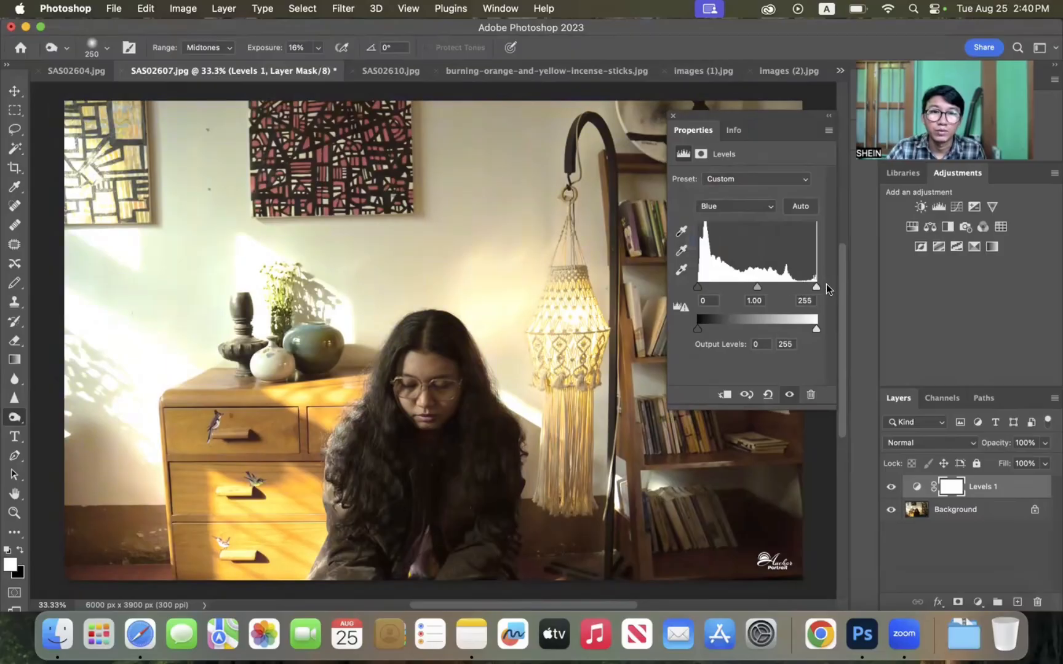
pyautogui.moveTo(692, 287)
pyautogui.mouseDown()
pyautogui.moveTo(723, 287)
pyautogui.moveTo(705, 289)
pyautogui.mouseUp()
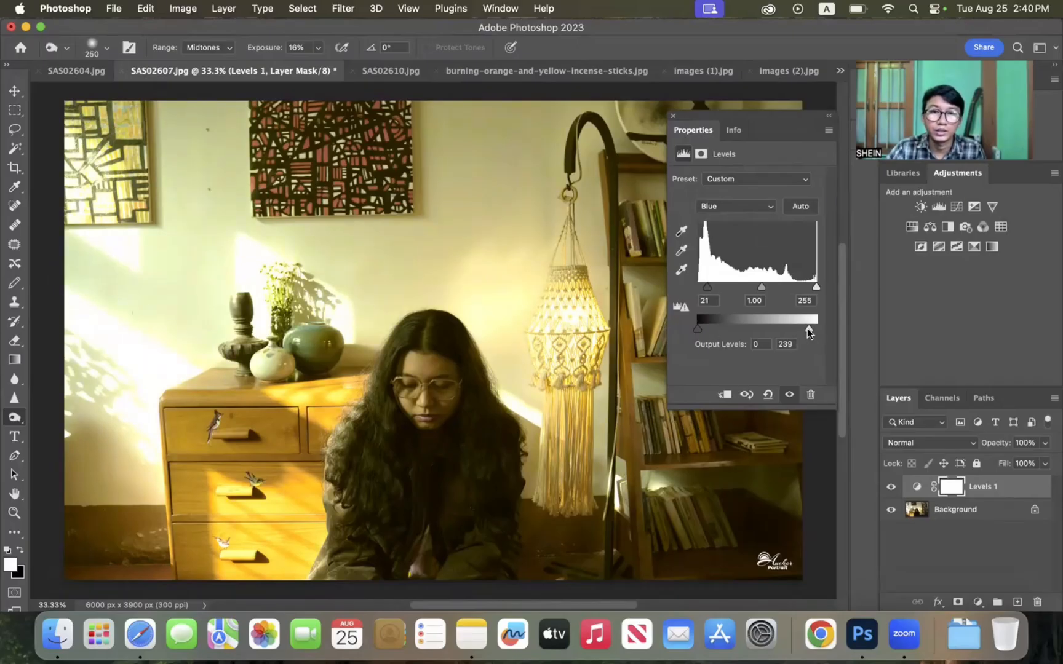
pyautogui.moveTo(801, 332); pyautogui.dragTo(803, 331)
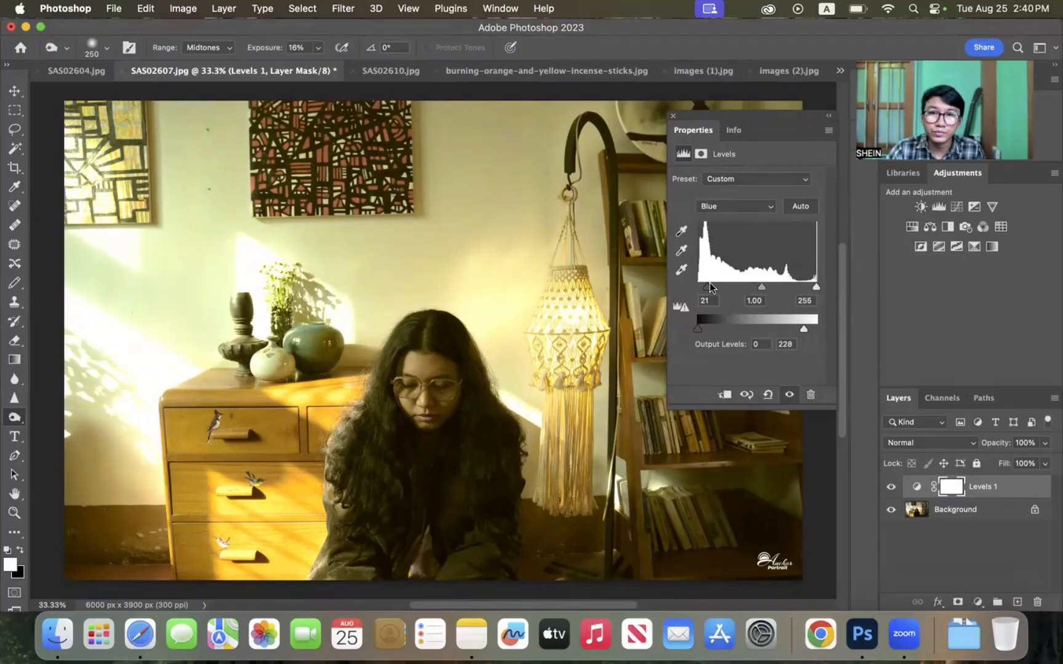
pyautogui.moveTo(707, 292); pyautogui.dragTo(710, 291)
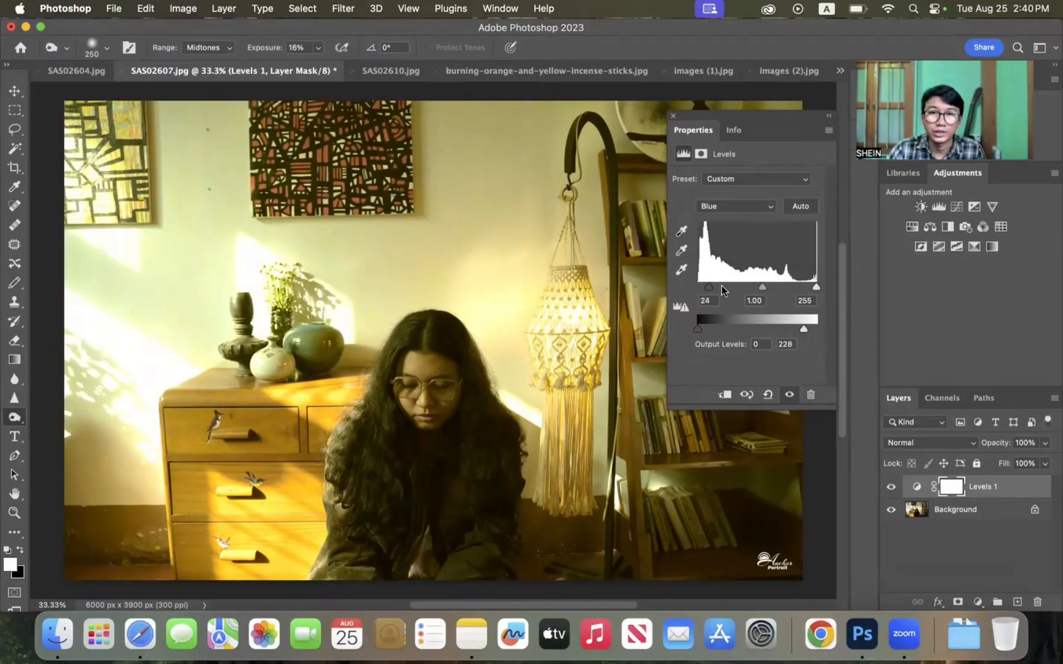
# - Set the Blue channel's midtone to 0.80, input white to 231 and output white to 187, comparing with the adjustment hidden
pyautogui.moveTo(815, 286); pyautogui.dragTo(763, 293)
pyautogui.click(789, 396)
pyautogui.click(790, 395)
pyautogui.click(789, 397)
pyautogui.click(788, 397)
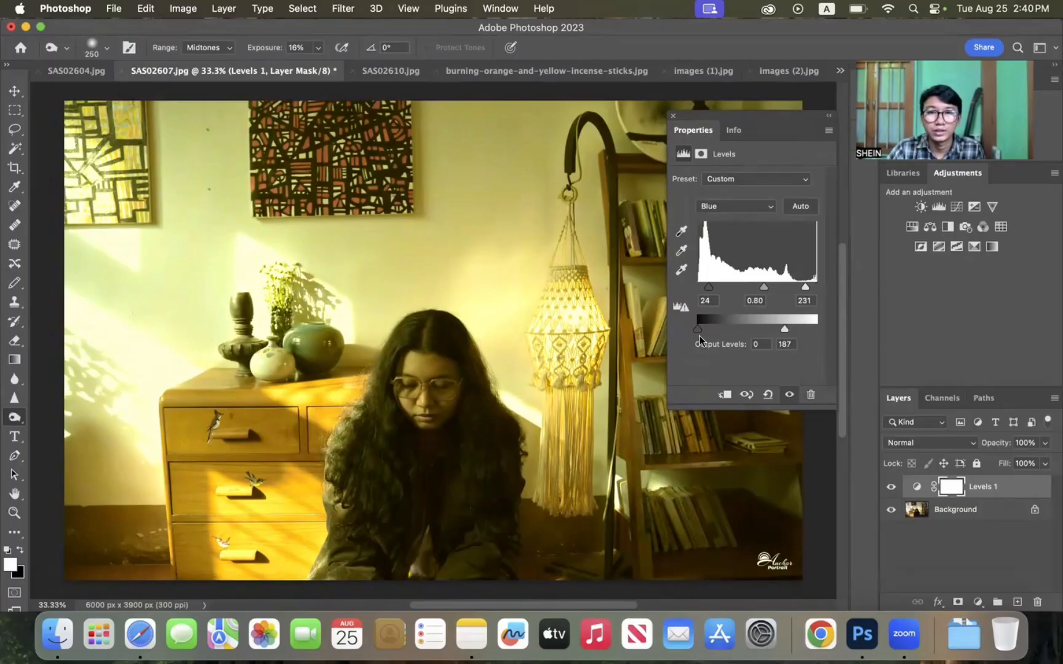
# - Raise the Blue channel's output black level to 63 and look over the channel choices, keeping Blue selected
pyautogui.moveTo(696, 328)
pyautogui.mouseDown()
pyautogui.moveTo(741, 328)
pyautogui.moveTo(716, 332)
pyautogui.mouseUp()
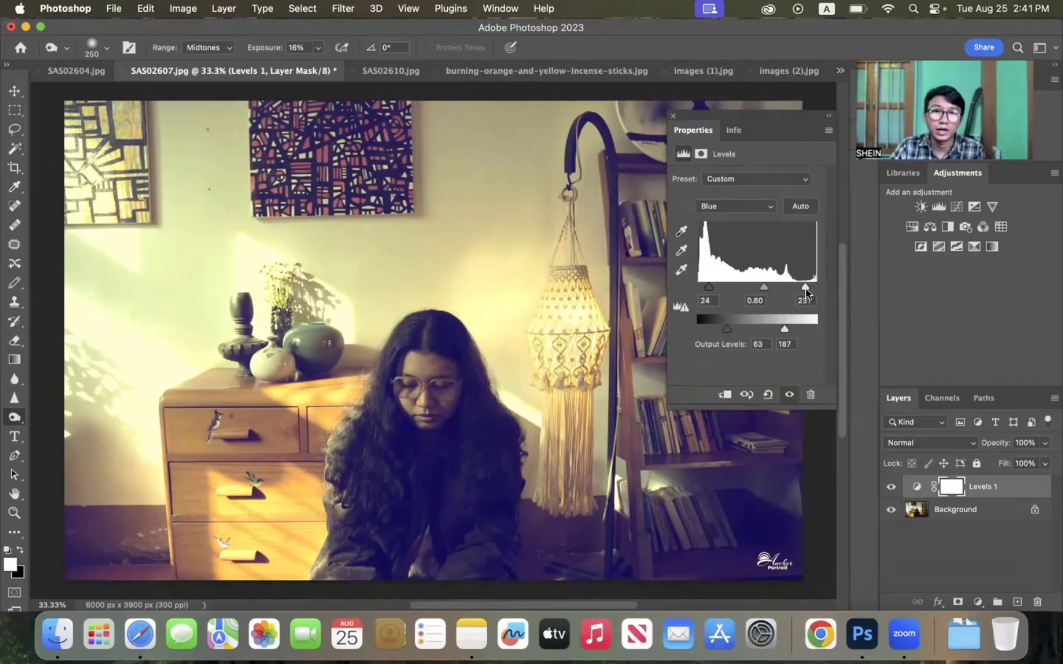
pyautogui.click(726, 207)
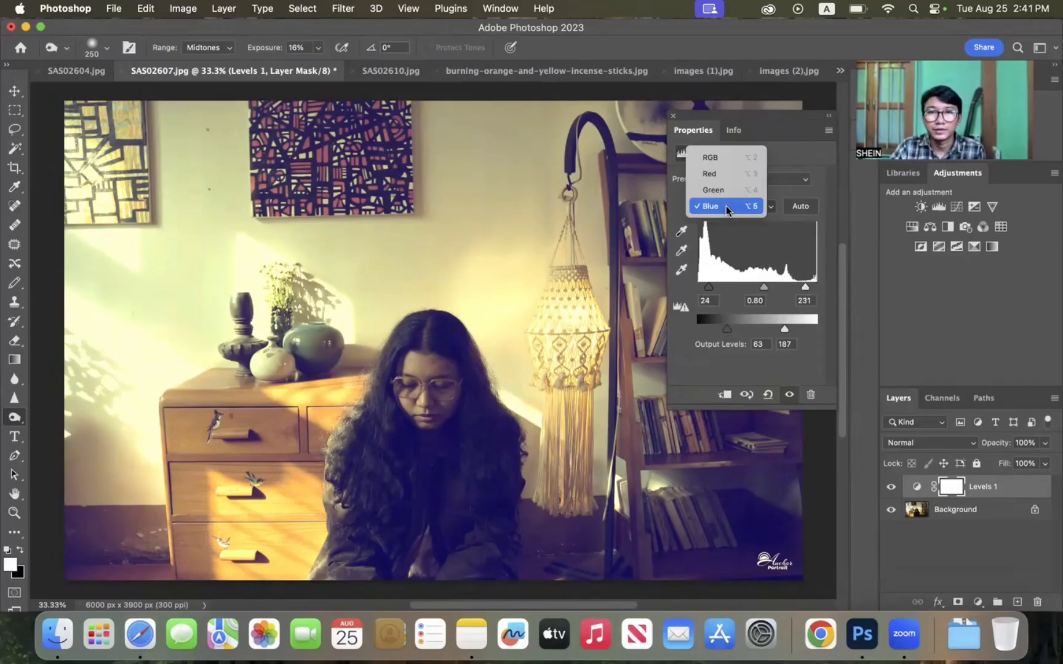
pyautogui.click(726, 206)
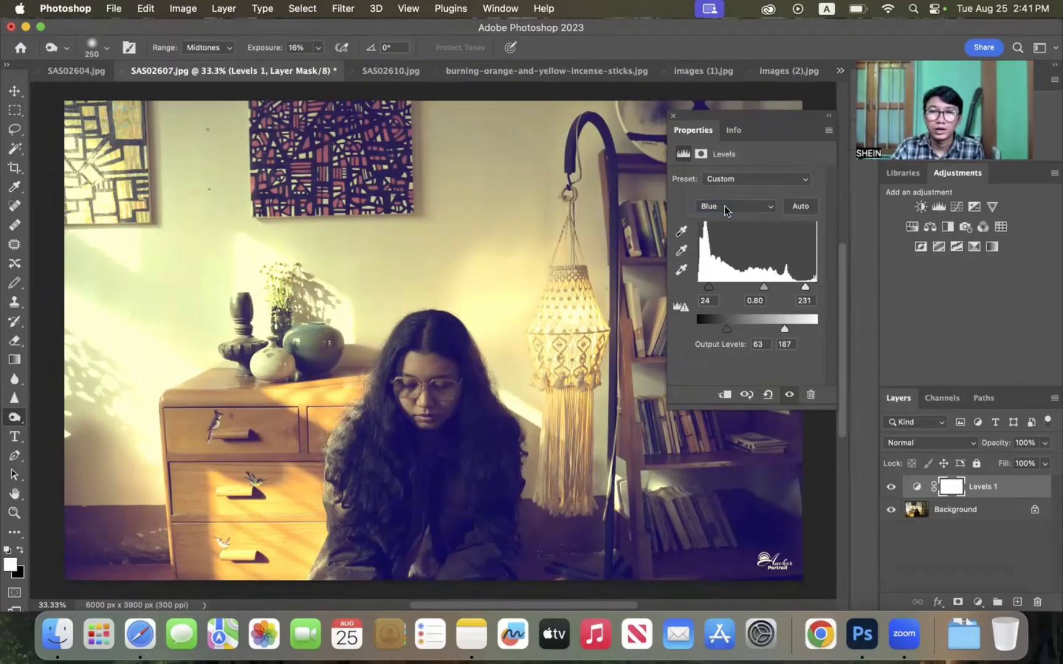
pyautogui.click(726, 207)
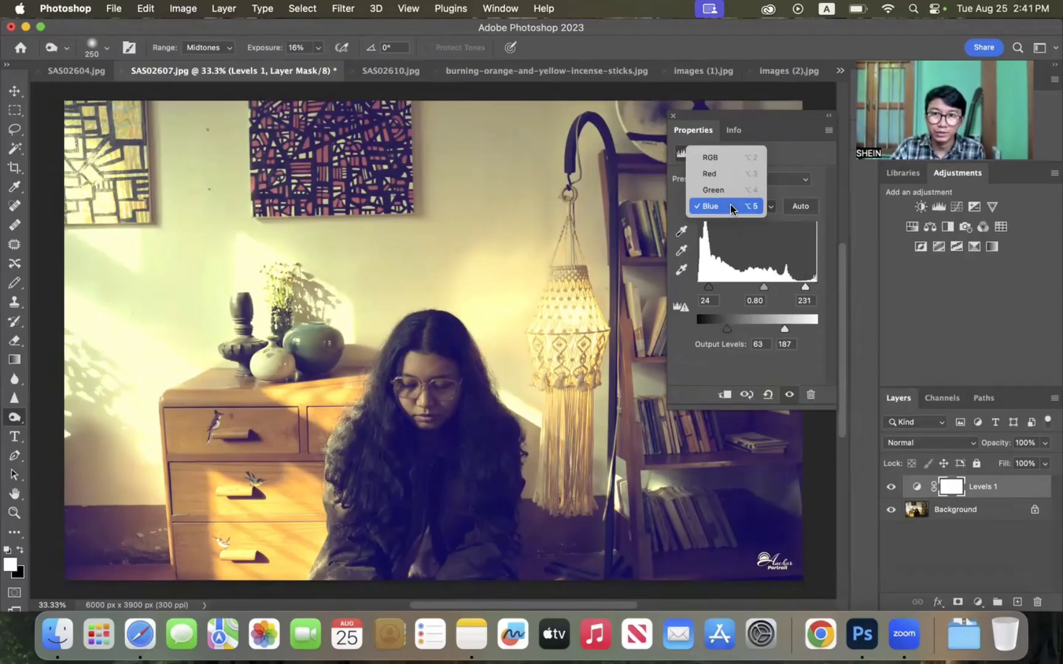
pyautogui.click(731, 208)
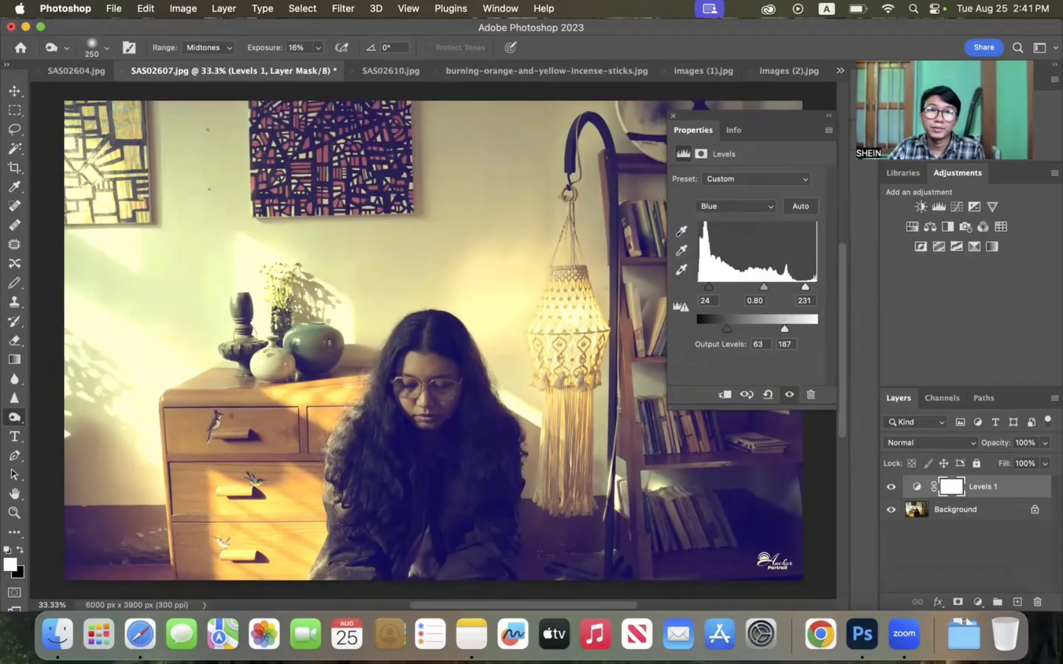
# - Compare the photo with and without the Levels 1 adjustment layer
pyautogui.click(892, 487)
pyautogui.click(892, 487)
pyautogui.click(891, 487)
pyautogui.click(892, 487)
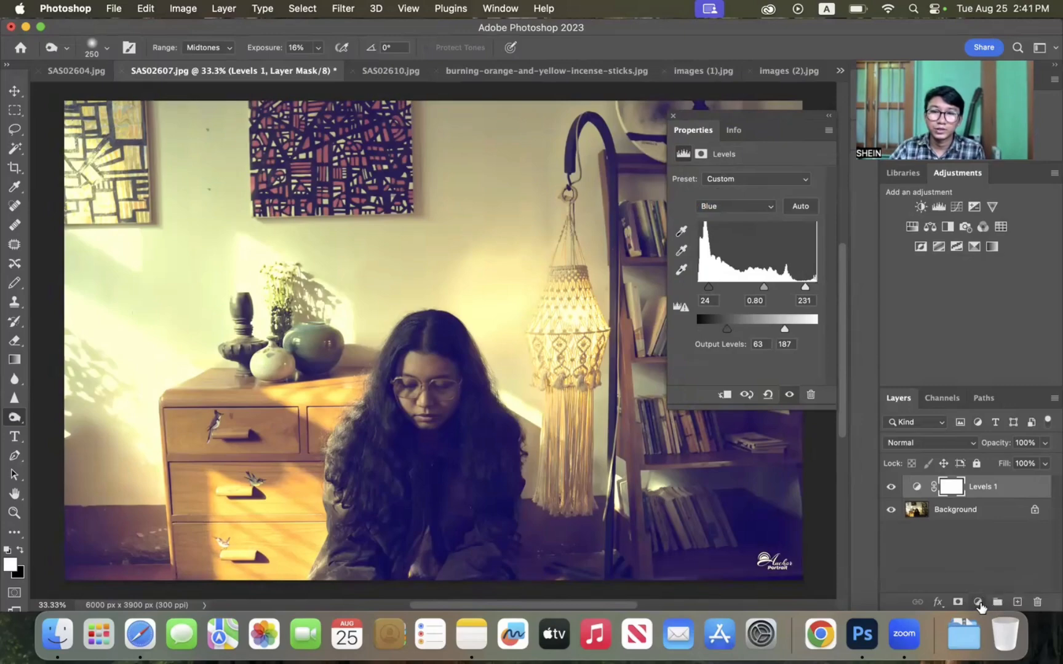
# - Add a Curves adjustment layer above Levels 1 and hide the Levels 1 layer
pyautogui.click(978, 602)
pyautogui.click(976, 355)
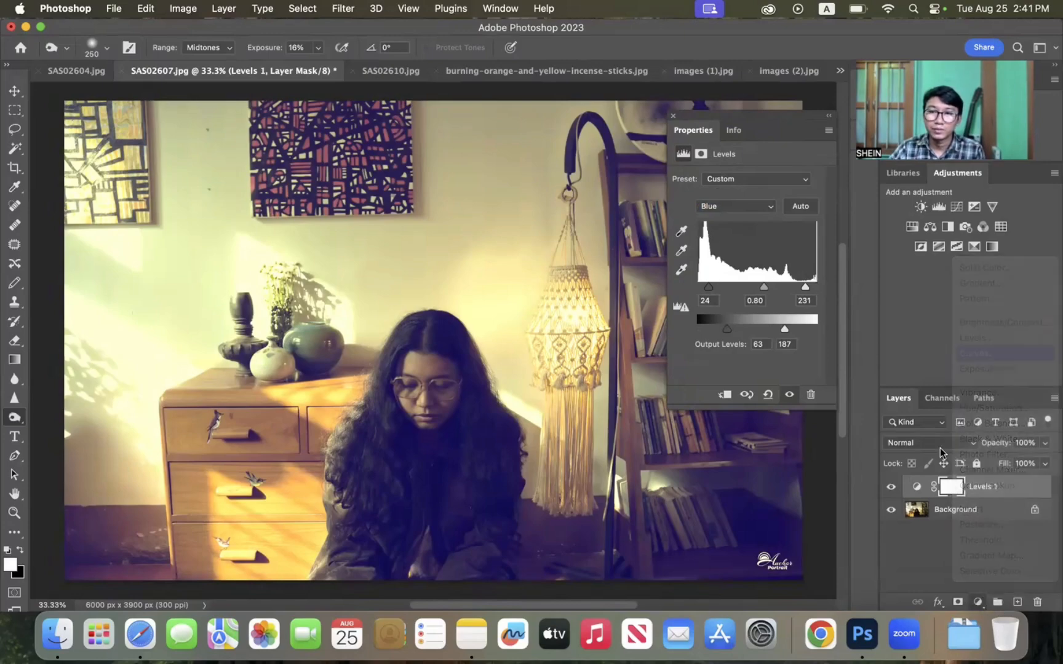
pyautogui.click(891, 509)
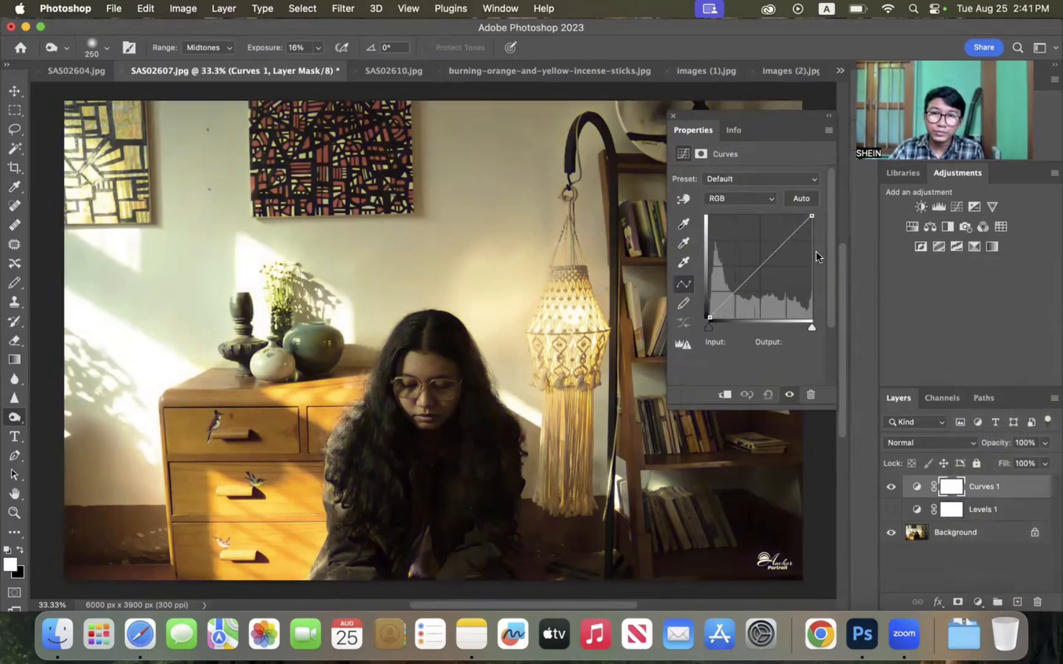
# - Try on-image curve adjustment and the Medium Contrast (RGB) preset, and return the Curves layer to Default
pyautogui.click(683, 198)
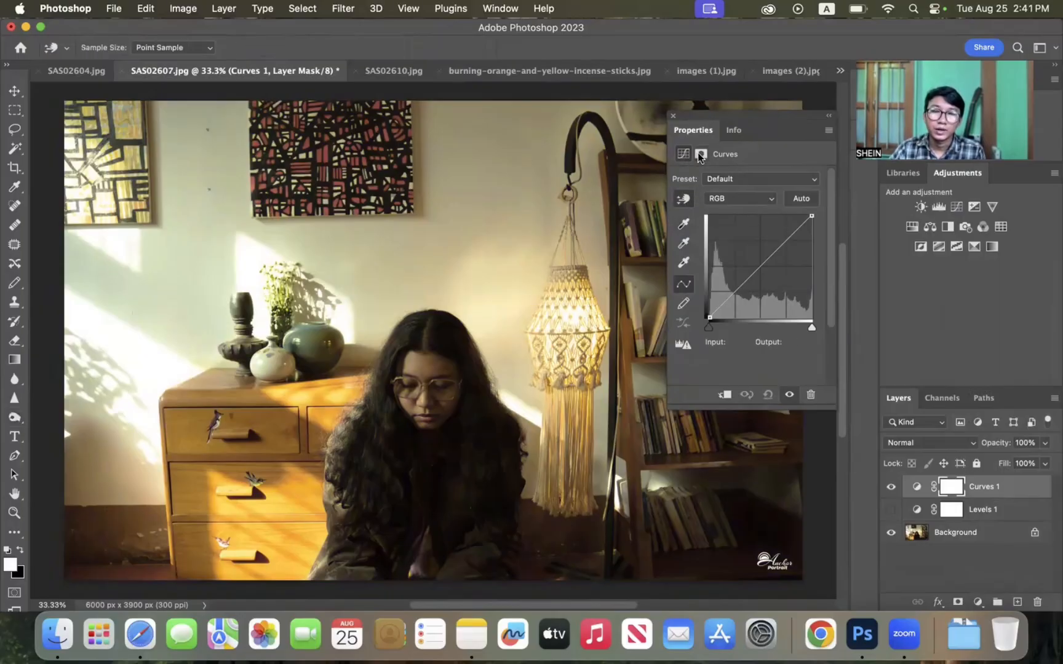
pyautogui.click(738, 178)
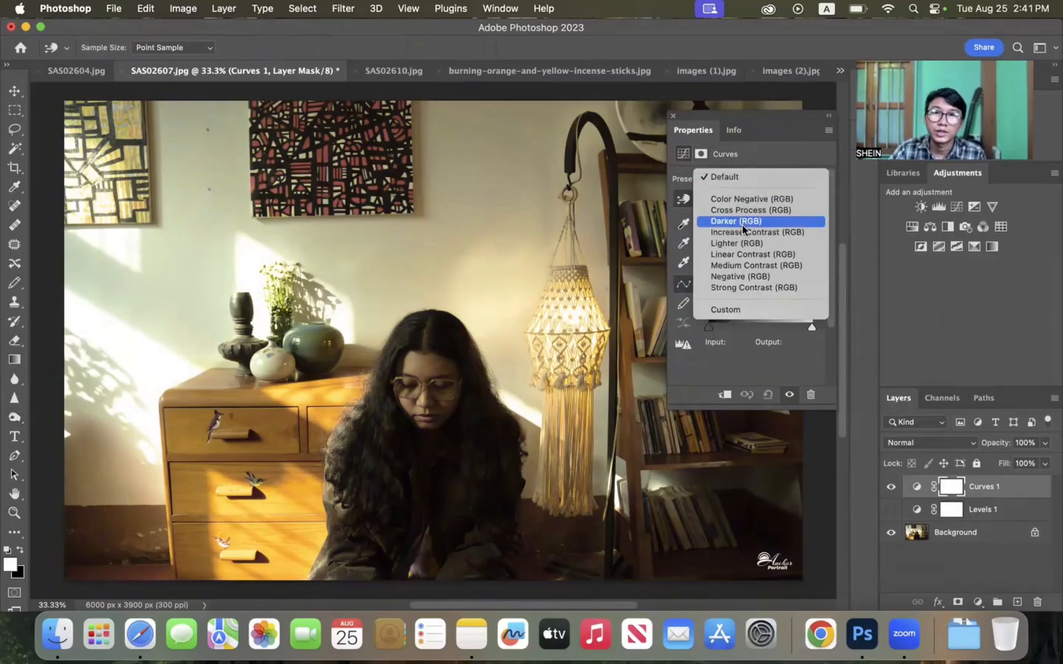
pyautogui.click(770, 269)
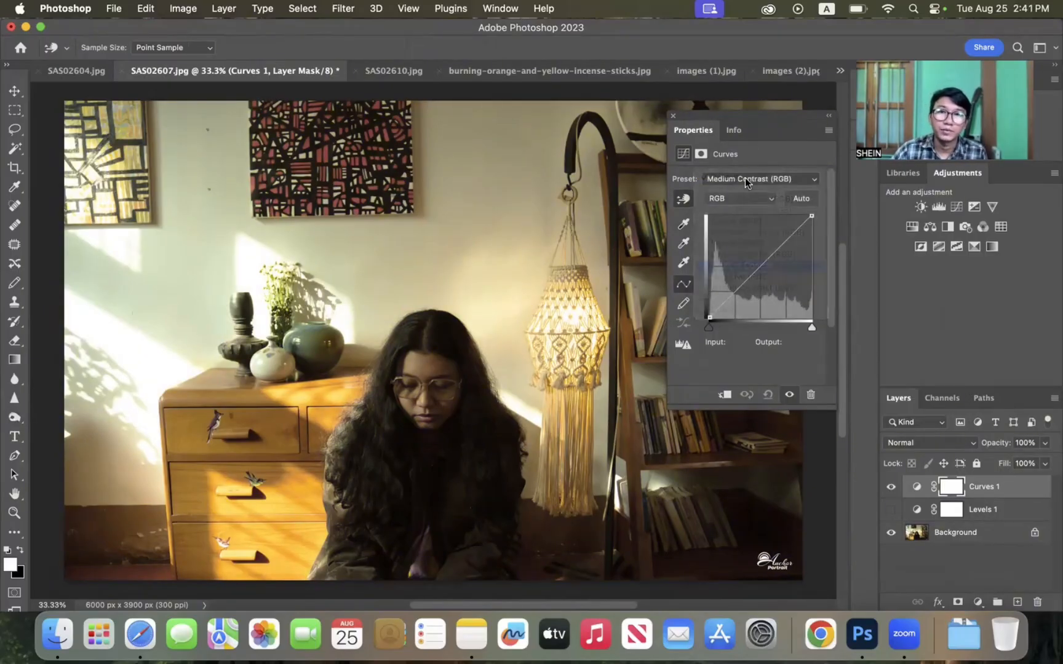
pyautogui.click(745, 178)
pyautogui.click(744, 88)
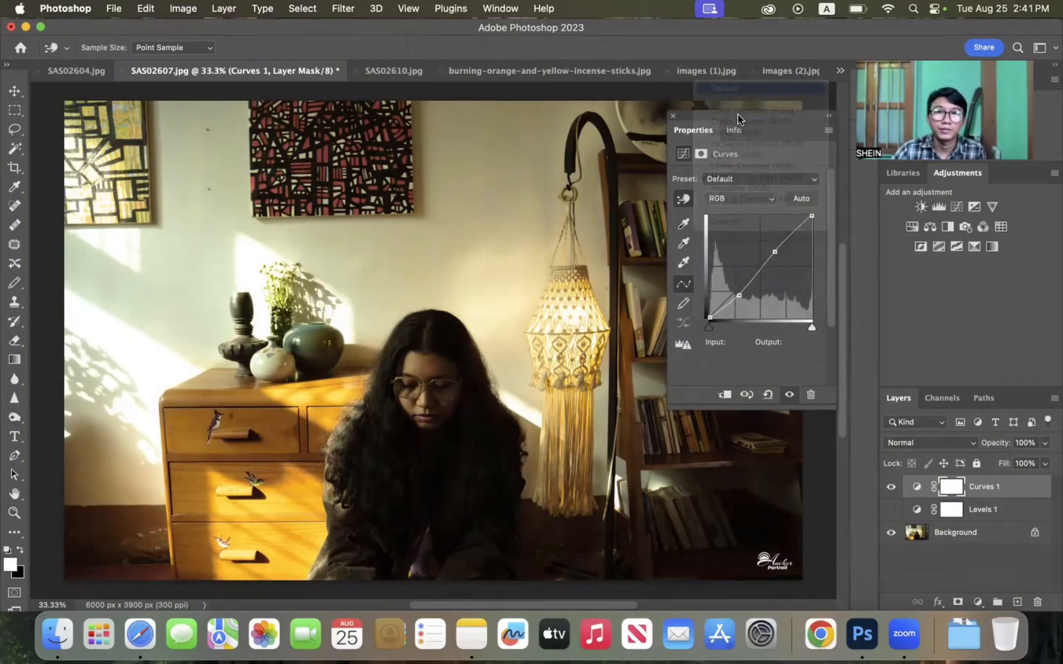
pyautogui.press('o')
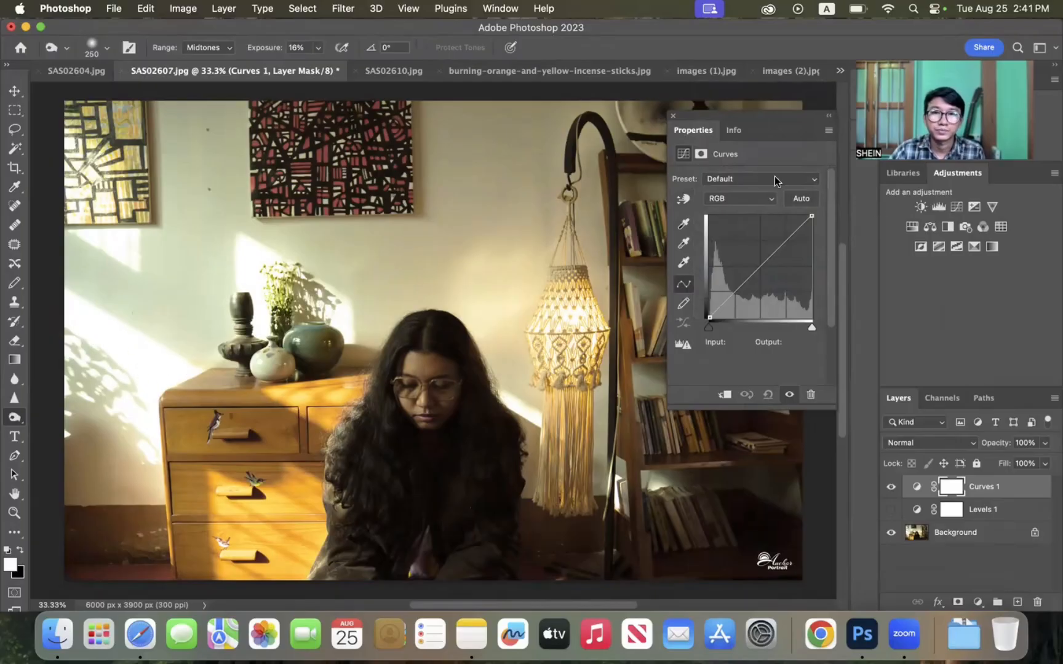
# - Adjust the Curves layer directly on the image at the lantern, jacket and face, brightening the photo's tones
pyautogui.click(687, 200)
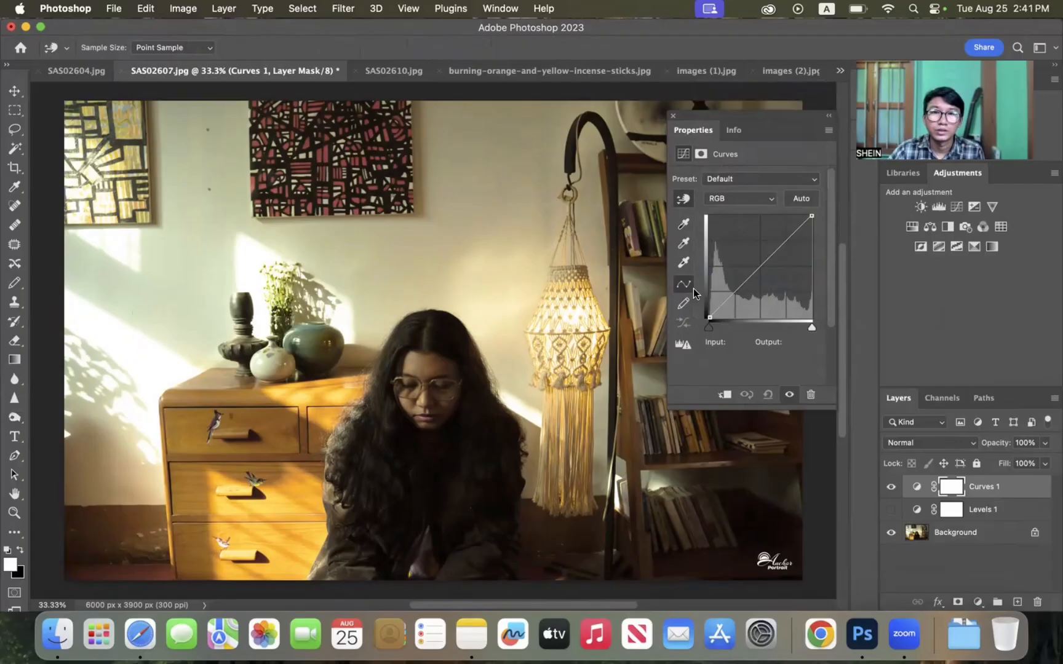
pyautogui.click(685, 202)
pyautogui.click(684, 202)
pyautogui.moveTo(578, 290)
pyautogui.mouseDown()
pyautogui.moveTo(580, 355)
pyautogui.moveTo(592, 267)
pyautogui.moveTo(590, 347)
pyautogui.moveTo(590, 287)
pyautogui.mouseUp()
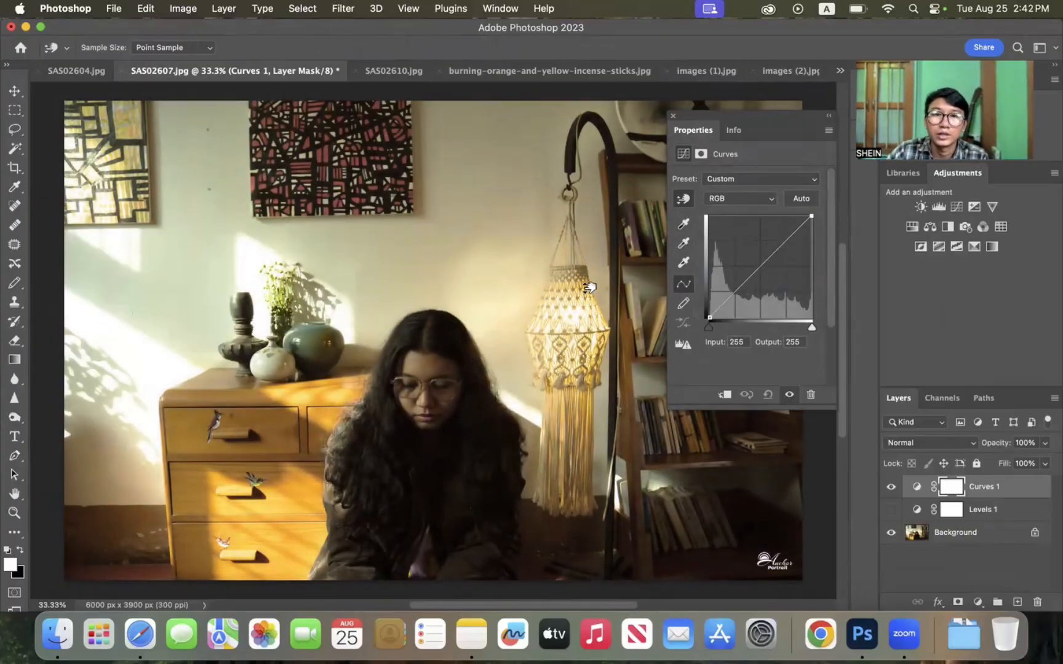
pyautogui.moveTo(451, 471)
pyautogui.mouseDown()
pyautogui.moveTo(451, 446)
pyautogui.moveTo(453, 468)
pyautogui.mouseUp()
pyautogui.moveTo(422, 369); pyautogui.dragTo(427, 363)
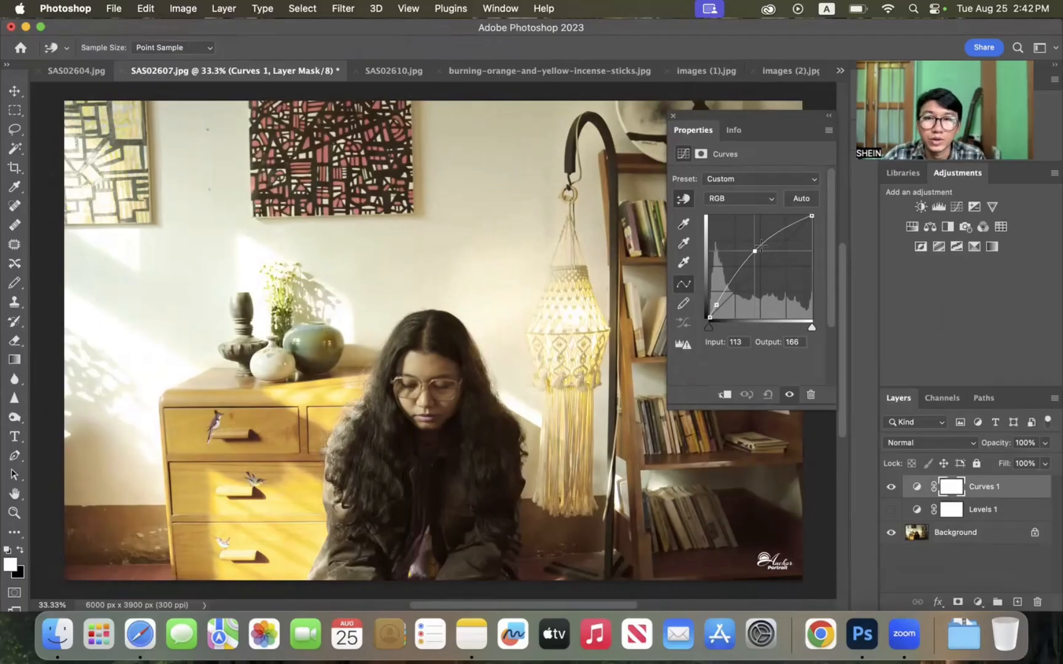
# - Reshape the RGB curve for more contrast, lowering the midtone and shadow points and adding a highlight point
pyautogui.moveTo(753, 251)
pyautogui.mouseDown()
pyautogui.moveTo(791, 239)
pyautogui.moveTo(754, 261)
pyautogui.moveTo(780, 235)
pyautogui.moveTo(756, 266)
pyautogui.mouseUp()
pyautogui.moveTo(716, 305); pyautogui.dragTo(727, 306)
pyautogui.click(757, 266)
pyautogui.click(778, 235)
pyautogui.moveTo(757, 265); pyautogui.dragTo(734, 290)
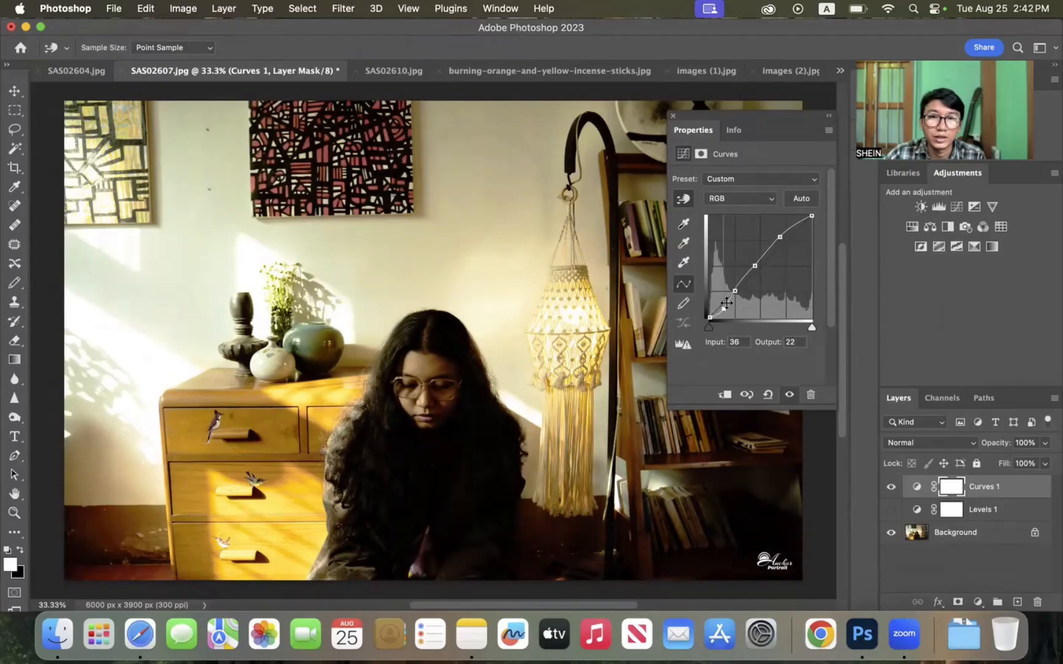
pyautogui.moveTo(728, 301); pyautogui.dragTo(708, 320)
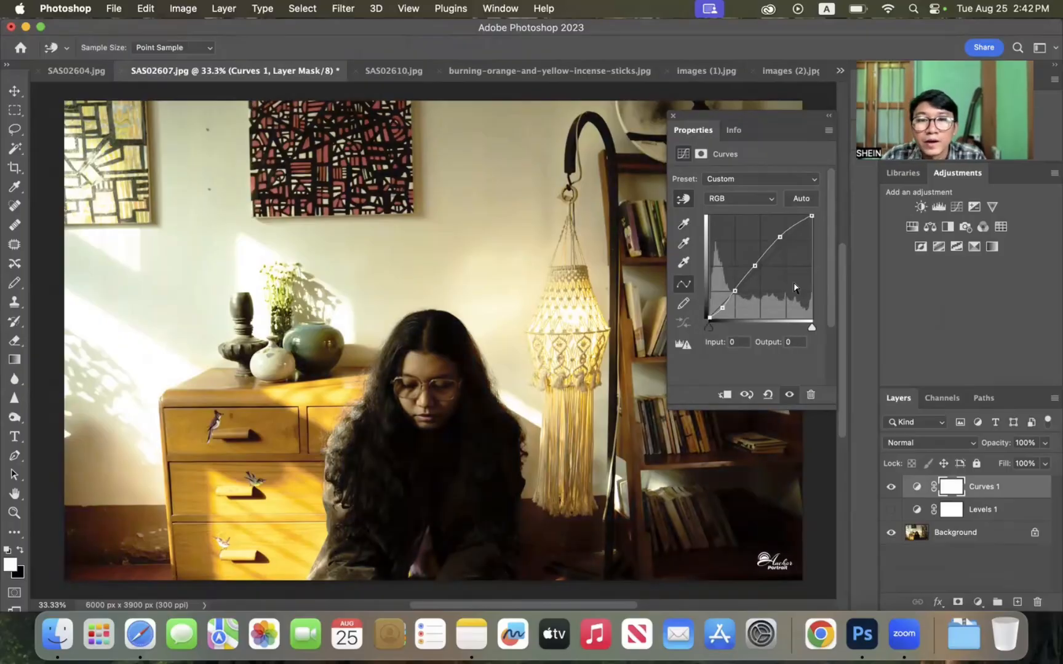
# - Adjust the upper highlight points of the RGB curve and compare the photo with and without the Curves adjustment
pyautogui.moveTo(780, 236)
pyautogui.mouseDown()
pyautogui.moveTo(773, 241)
pyautogui.moveTo(791, 228)
pyautogui.mouseUp()
pyautogui.click(792, 233)
pyautogui.click(789, 394)
pyautogui.click(789, 394)
# - Try moving the curve's white and black input points inward, and return the white point to input 255, output 255
pyautogui.moveTo(807, 328)
pyautogui.mouseDown()
pyautogui.moveTo(794, 329)
pyautogui.moveTo(812, 328)
pyautogui.mouseUp()
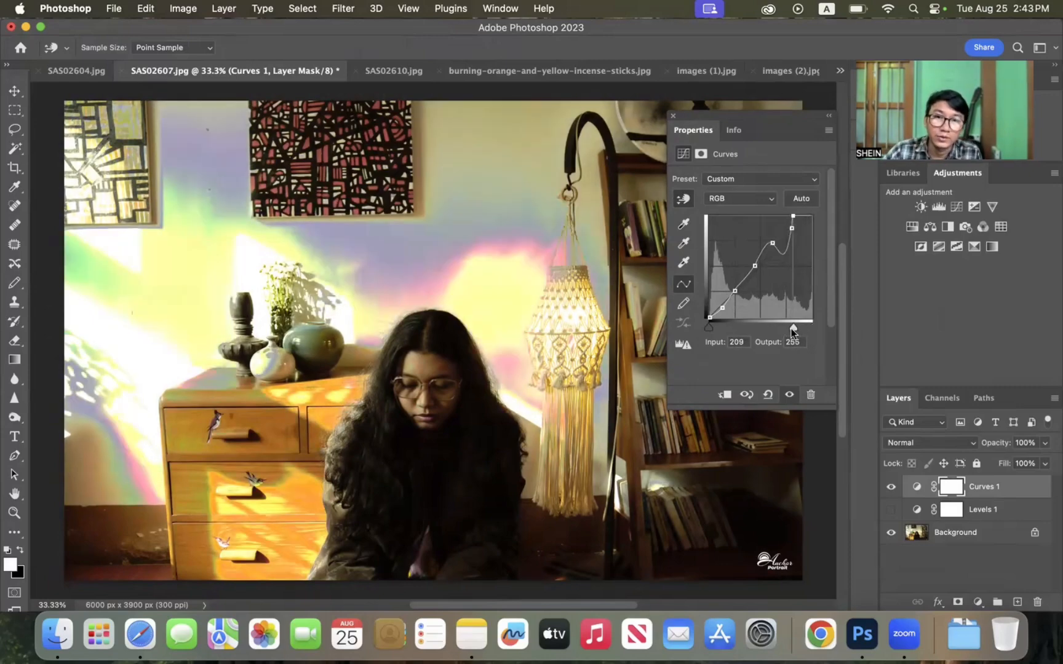
pyautogui.click(706, 329)
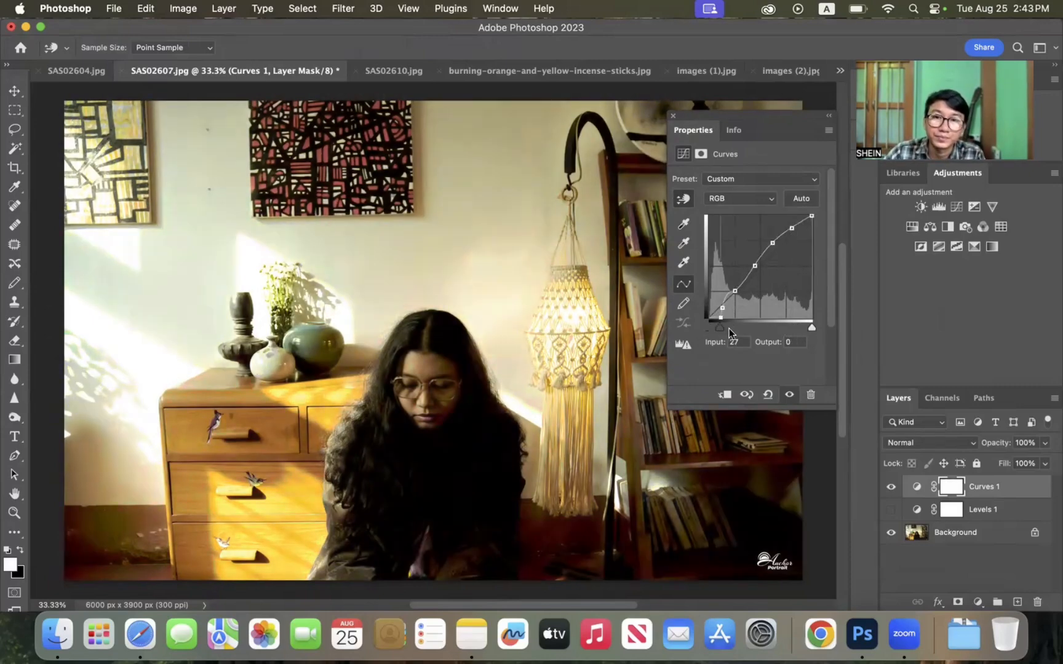
pyautogui.moveTo(708, 331); pyautogui.dragTo(711, 331)
pyautogui.moveTo(812, 216)
pyautogui.mouseDown()
pyautogui.moveTo(811, 229)
pyautogui.moveTo(820, 209)
pyautogui.moveTo(800, 211)
pyautogui.moveTo(824, 206)
pyautogui.mouseUp()
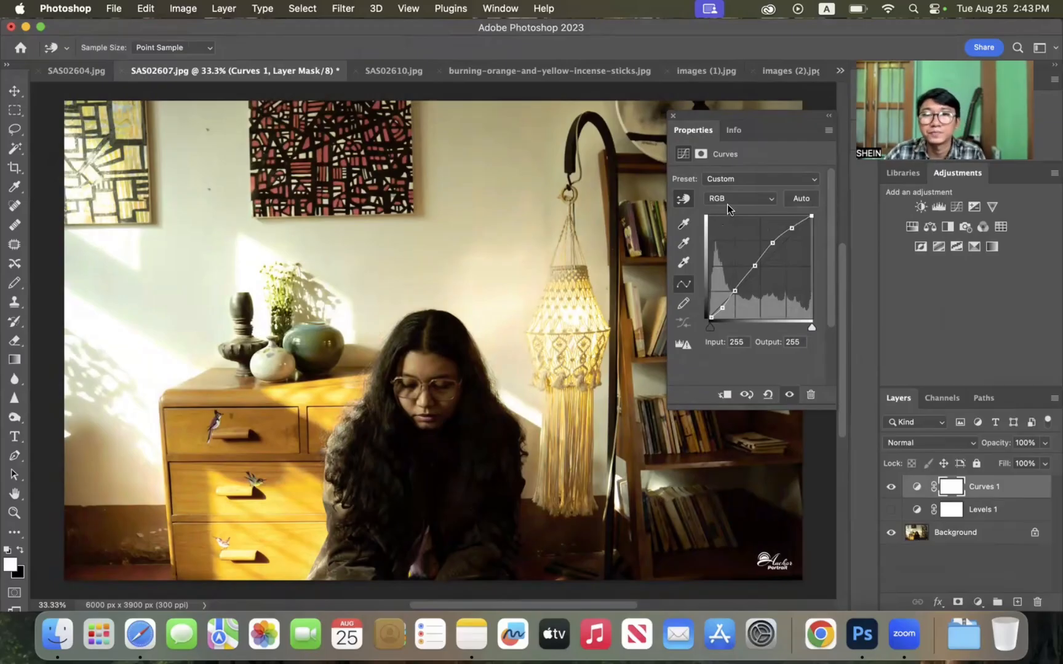
# - Sample black points in the image on the wall beside the lantern and on the dark vase
pyautogui.click(685, 225)
pyautogui.click(516, 261)
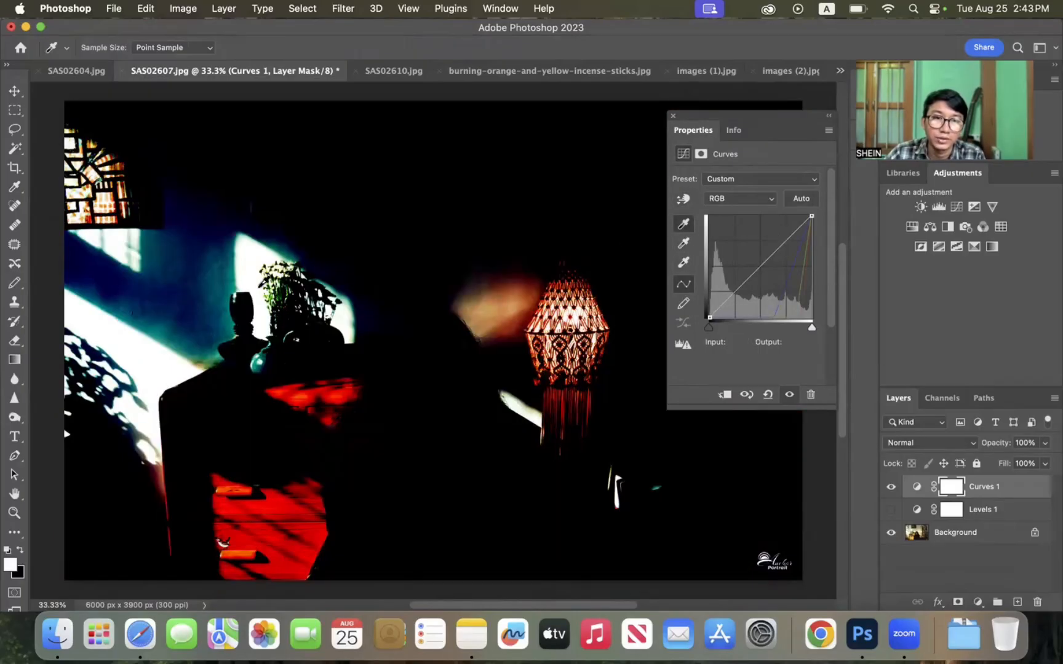
pyautogui.click(239, 351)
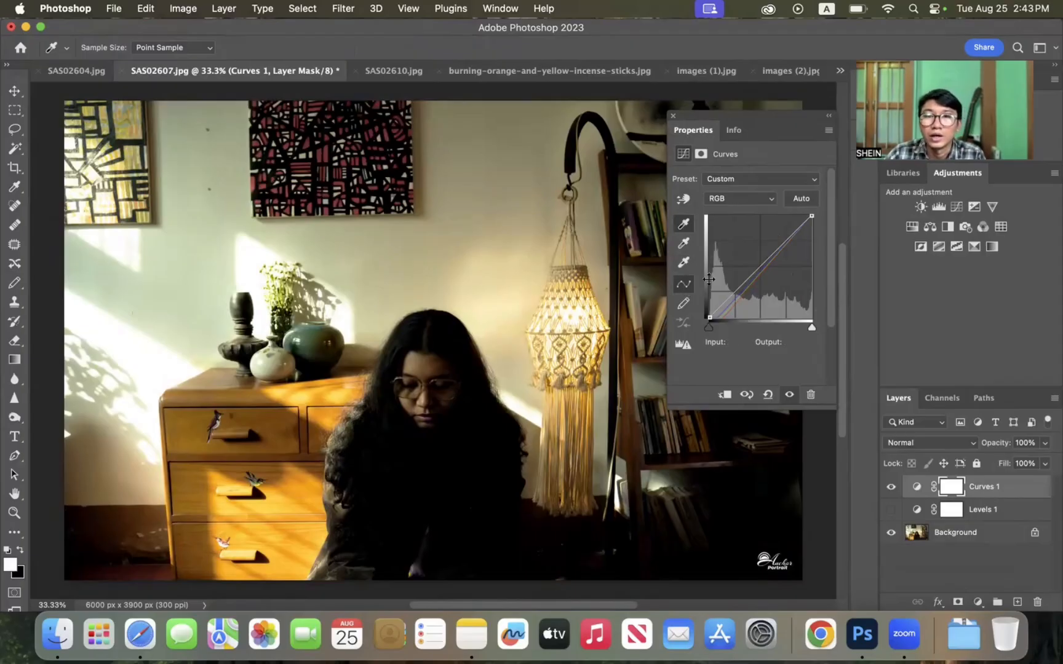
# - Switch the Curves graph to freehand drawing mode and sample black points around the wall, vases and wooden drawers
pyautogui.click(691, 305)
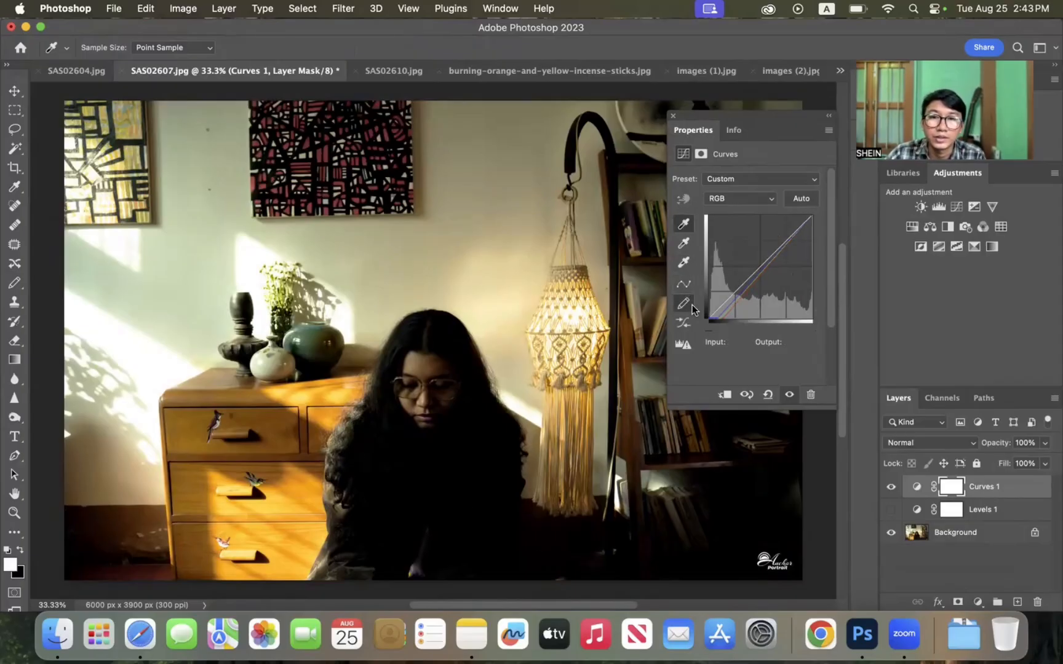
pyautogui.click(490, 274)
pyautogui.click(294, 302)
pyautogui.click(300, 349)
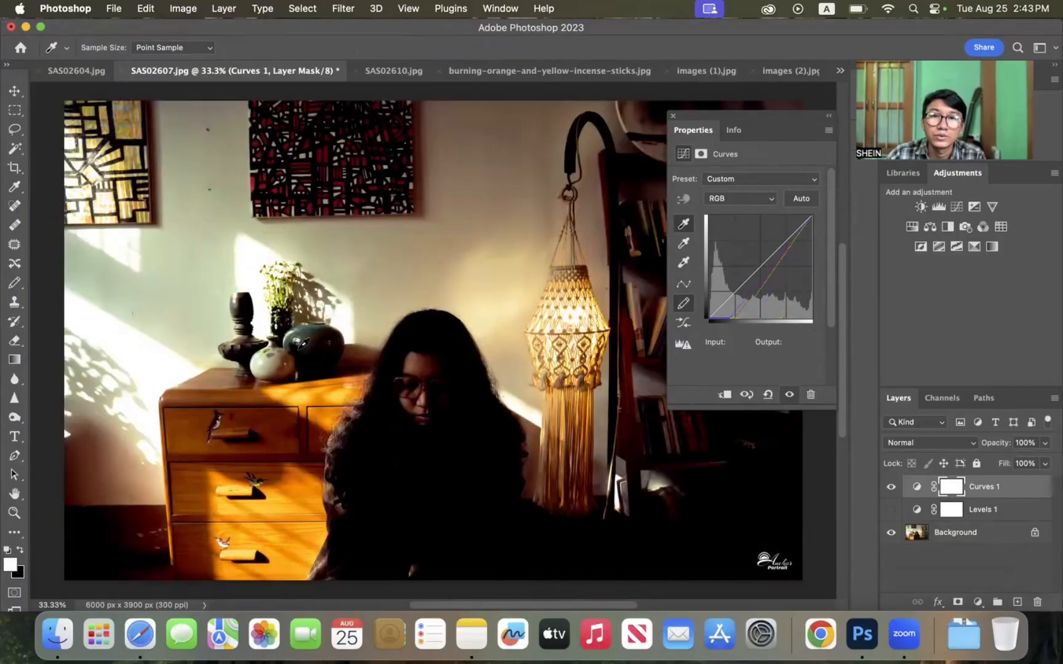
pyautogui.click(244, 374)
pyautogui.click(301, 398)
pyautogui.click(306, 395)
pyautogui.click(256, 362)
pyautogui.click(264, 292)
pyautogui.click(249, 323)
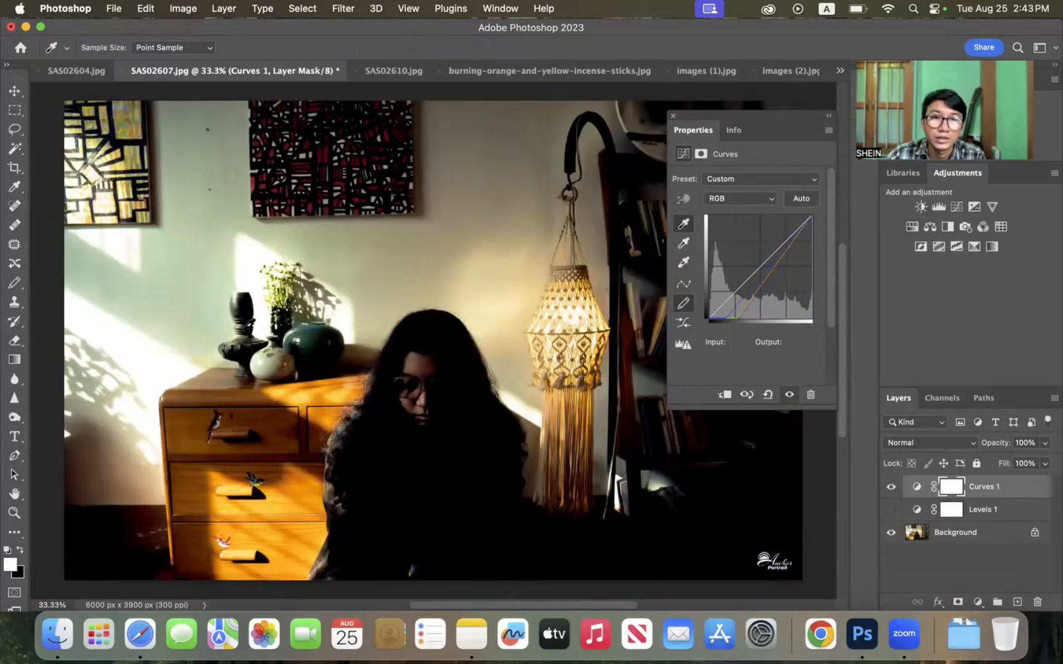
pyautogui.click(246, 328)
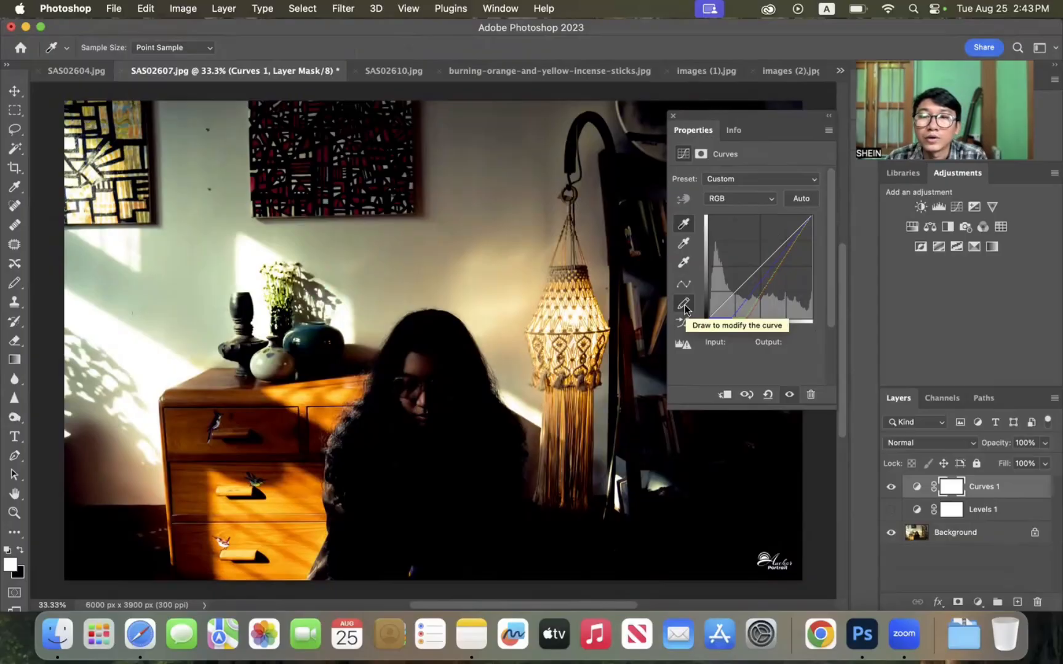
# - Sample more black points across the lantern, upper wall, paintings, vases, jacket and face to compare their effects
pyautogui.click(530, 308)
pyautogui.click(572, 325)
pyautogui.click(581, 317)
pyautogui.click(575, 260)
pyautogui.click(568, 234)
pyautogui.click(509, 174)
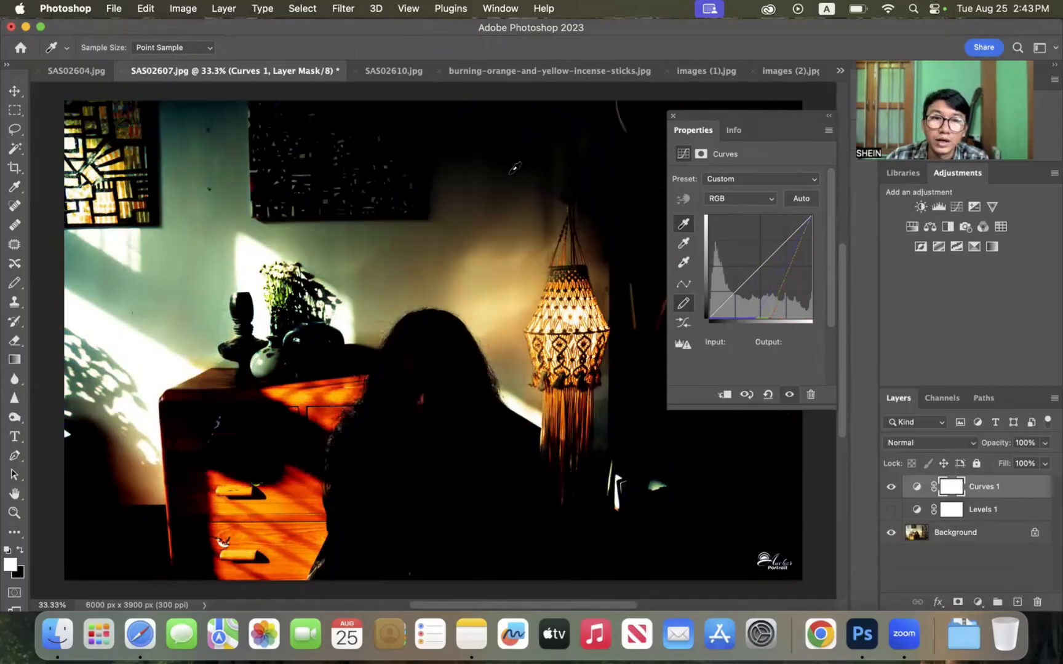
pyautogui.click(413, 154)
pyautogui.click(587, 163)
pyautogui.click(584, 211)
pyautogui.click(527, 174)
pyautogui.click(291, 228)
pyautogui.click(348, 319)
pyautogui.click(418, 403)
pyautogui.click(483, 449)
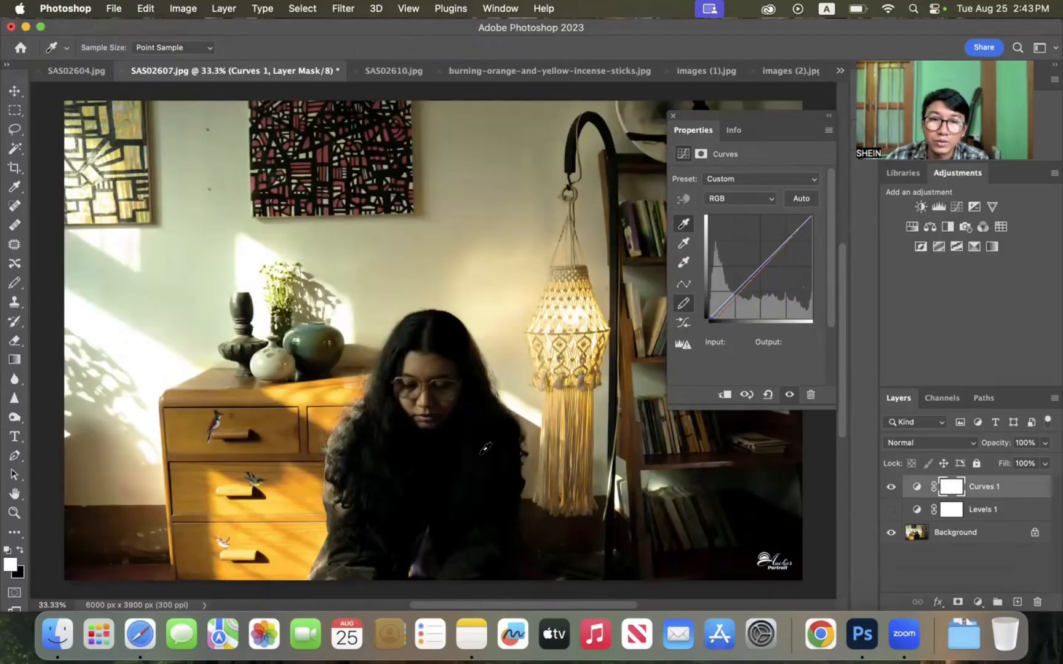
pyautogui.click(526, 452)
pyautogui.click(565, 435)
pyautogui.click(588, 377)
pyautogui.click(581, 313)
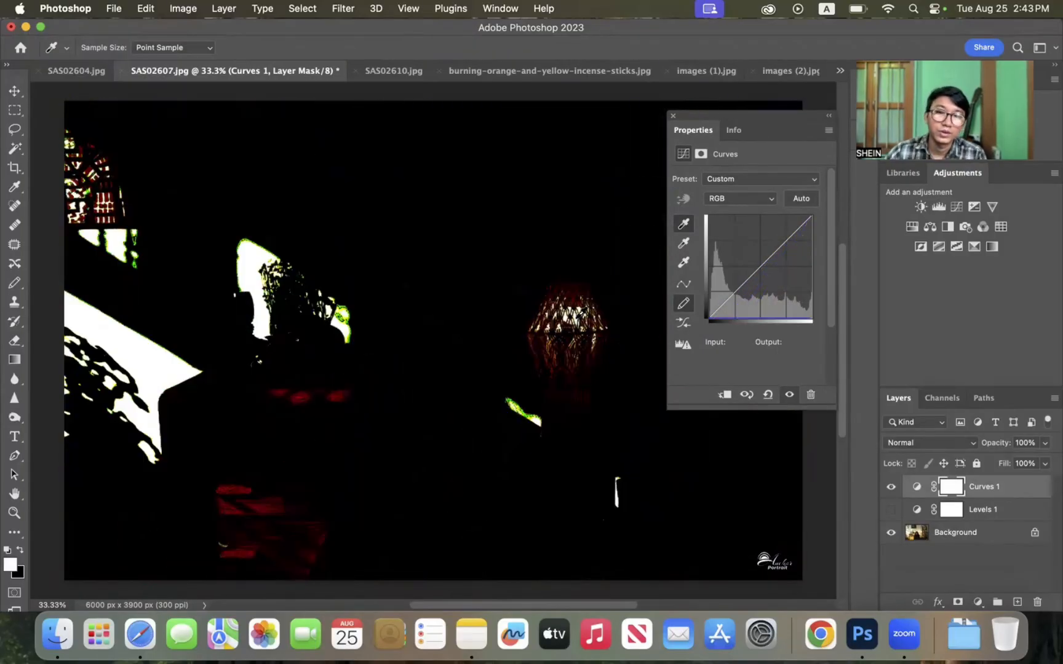
pyautogui.click(600, 286)
pyautogui.click(591, 298)
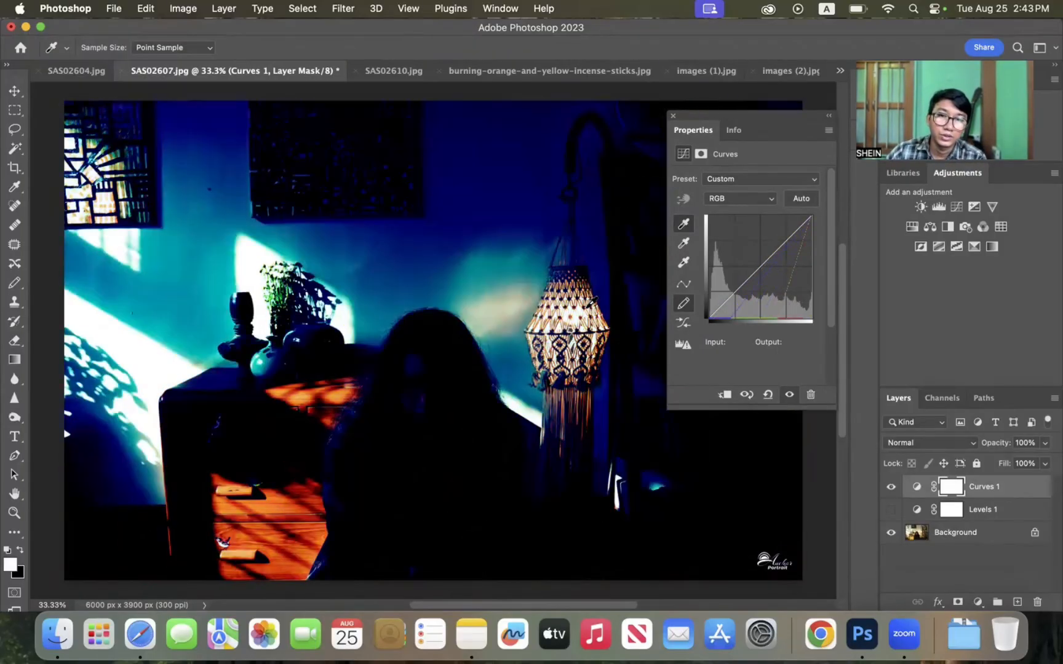
pyautogui.click(599, 289)
pyautogui.click(601, 271)
pyautogui.click(586, 230)
pyautogui.click(444, 404)
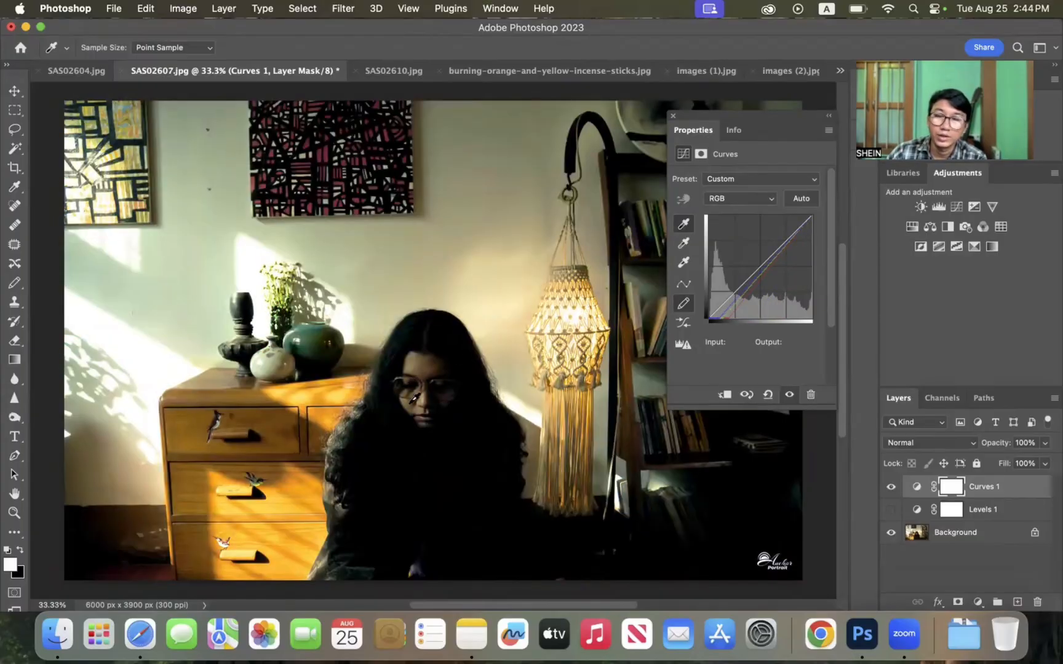
# - Sample black points repeatedly on the woman's face, hair and jacket
pyautogui.click(410, 402)
pyautogui.hscroll(-1, 411, 402)
pyautogui.click(414, 387)
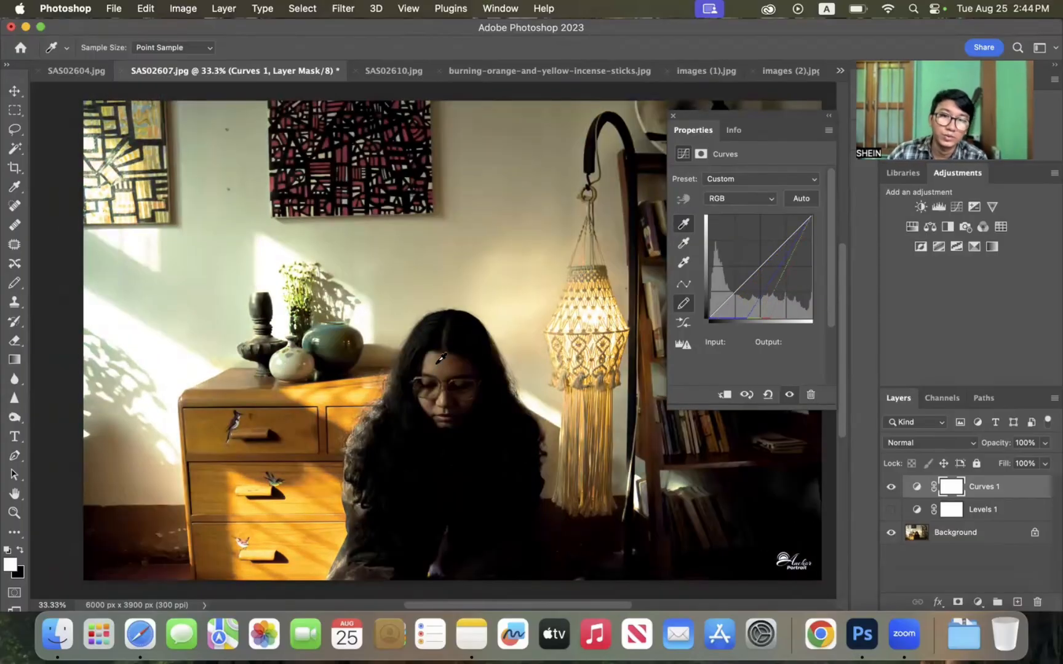
pyautogui.click(437, 362)
pyautogui.click(439, 409)
pyautogui.click(447, 388)
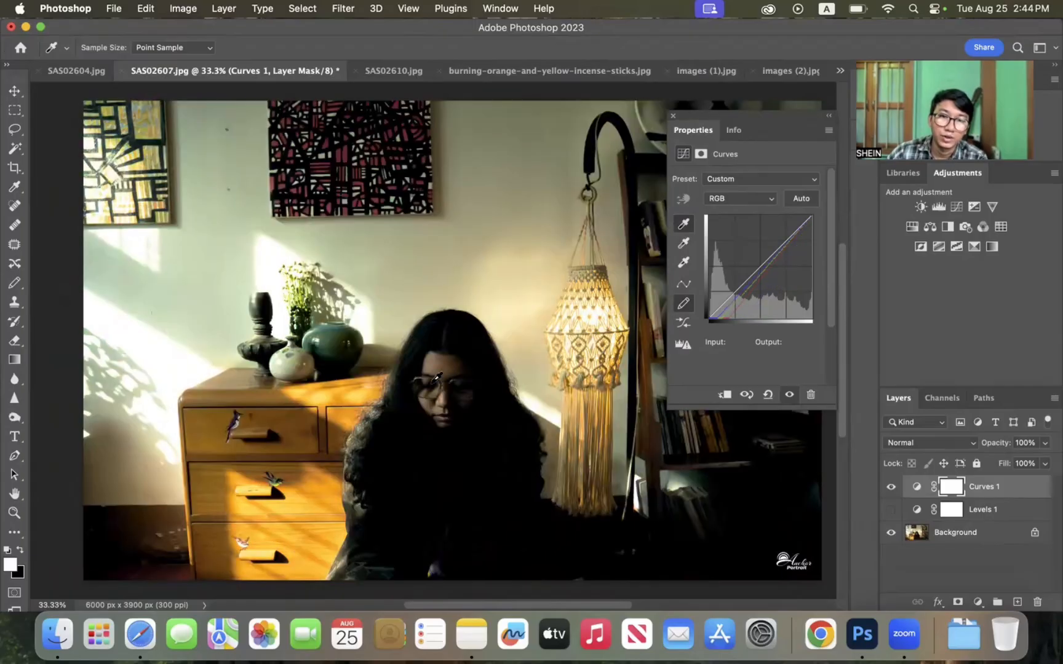
pyautogui.click(438, 360)
pyautogui.click(436, 394)
pyautogui.click(442, 408)
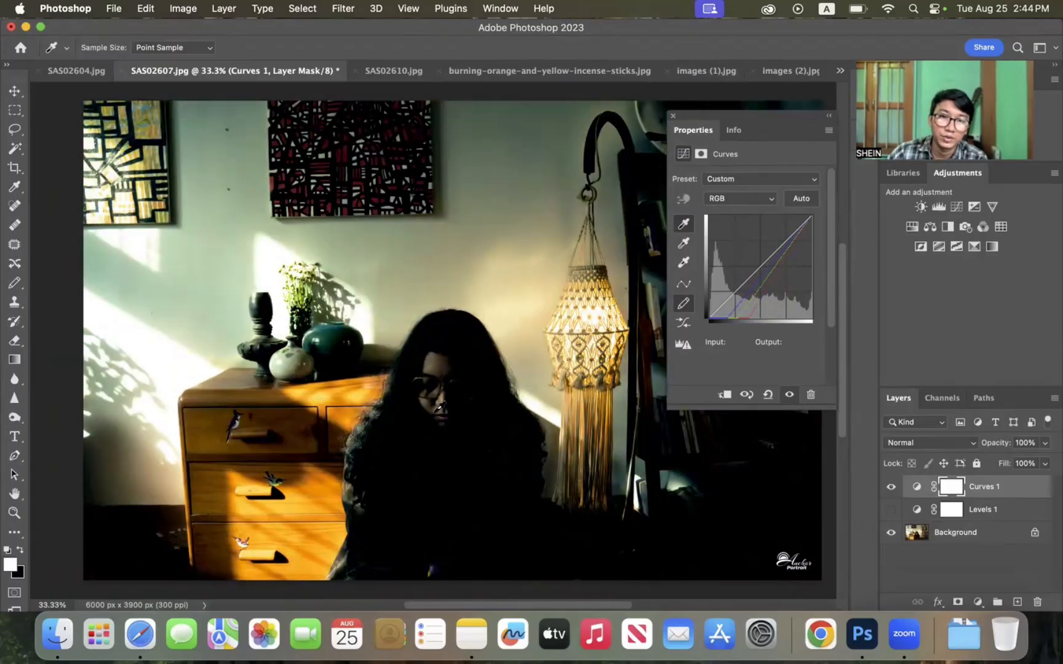
pyautogui.click(440, 407)
pyautogui.click(433, 386)
pyautogui.click(440, 362)
pyautogui.hscroll(-1, 441, 362)
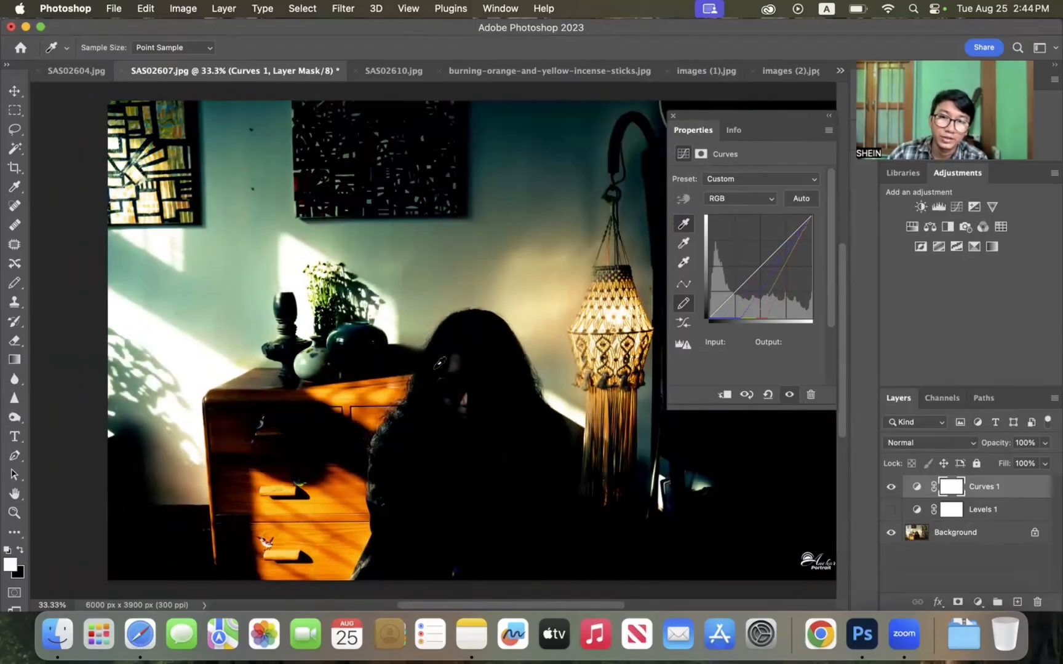
pyautogui.click(440, 363)
pyautogui.click(440, 361)
pyautogui.click(456, 415)
pyautogui.click(454, 437)
pyautogui.click(522, 468)
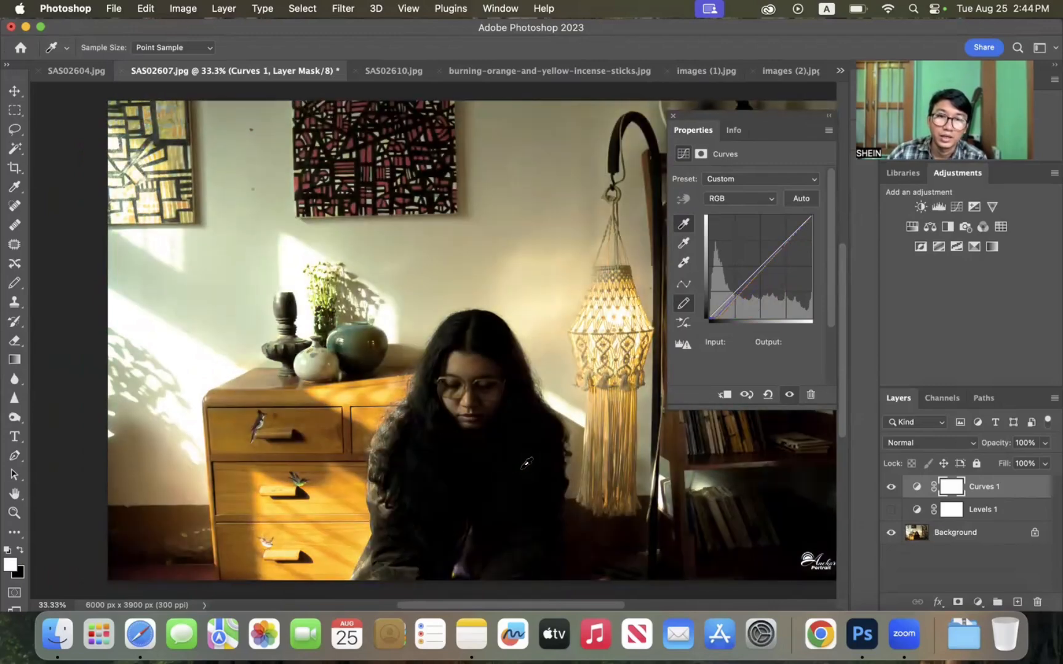
pyautogui.hscroll(-2, 511, 431)
pyautogui.click(490, 350)
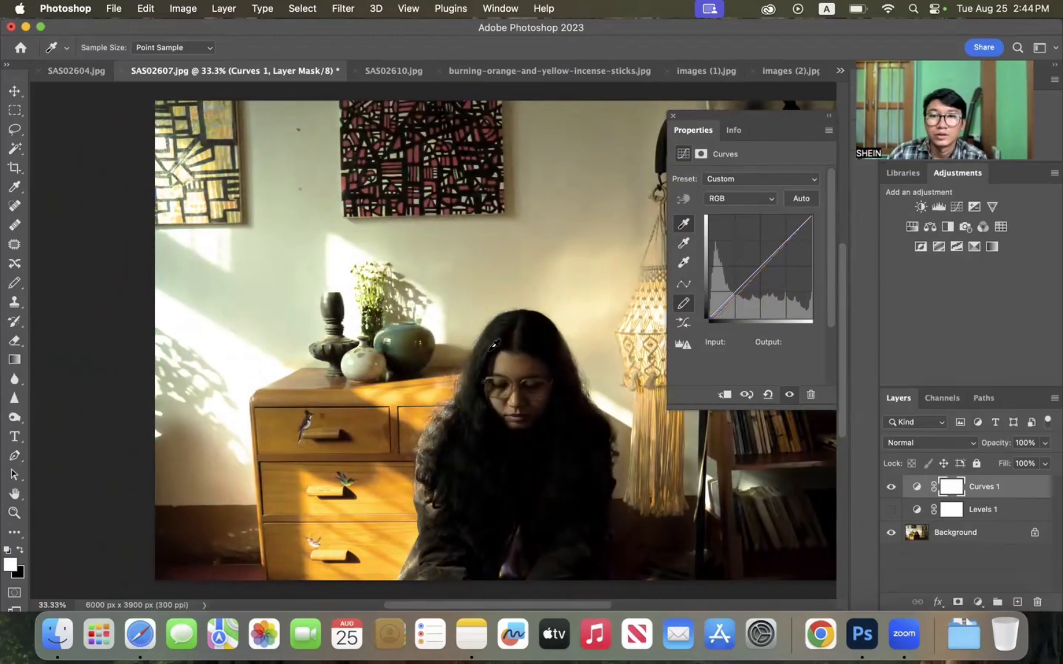
pyautogui.hscroll(3, 524, 367)
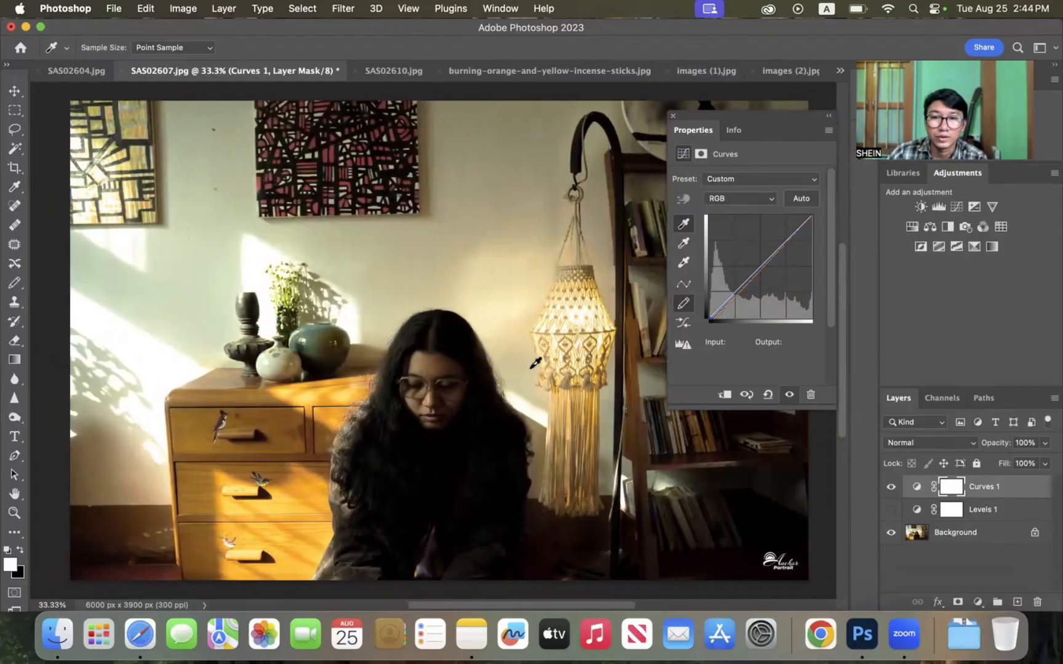
# - Smooth the curve values, draw a freehand RGB curve and sample a black point on the wall
pyautogui.click(685, 326)
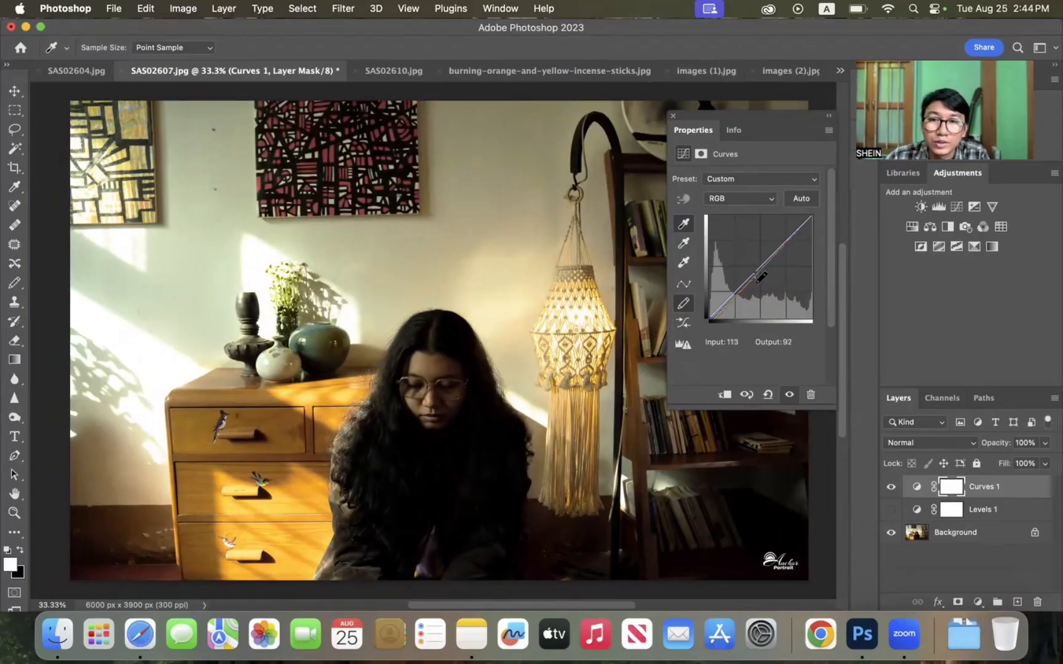
pyautogui.moveTo(765, 271)
pyautogui.mouseDown()
pyautogui.moveTo(790, 244)
pyautogui.moveTo(793, 272)
pyautogui.moveTo(745, 290)
pyautogui.moveTo(713, 279)
pyautogui.moveTo(740, 291)
pyautogui.moveTo(755, 248)
pyautogui.moveTo(807, 236)
pyautogui.moveTo(787, 225)
pyautogui.moveTo(779, 282)
pyautogui.moveTo(738, 279)
pyautogui.moveTo(726, 291)
pyautogui.moveTo(782, 236)
pyautogui.moveTo(745, 218)
pyautogui.moveTo(755, 239)
pyautogui.moveTo(737, 292)
pyautogui.mouseUp()
pyautogui.click(502, 315)
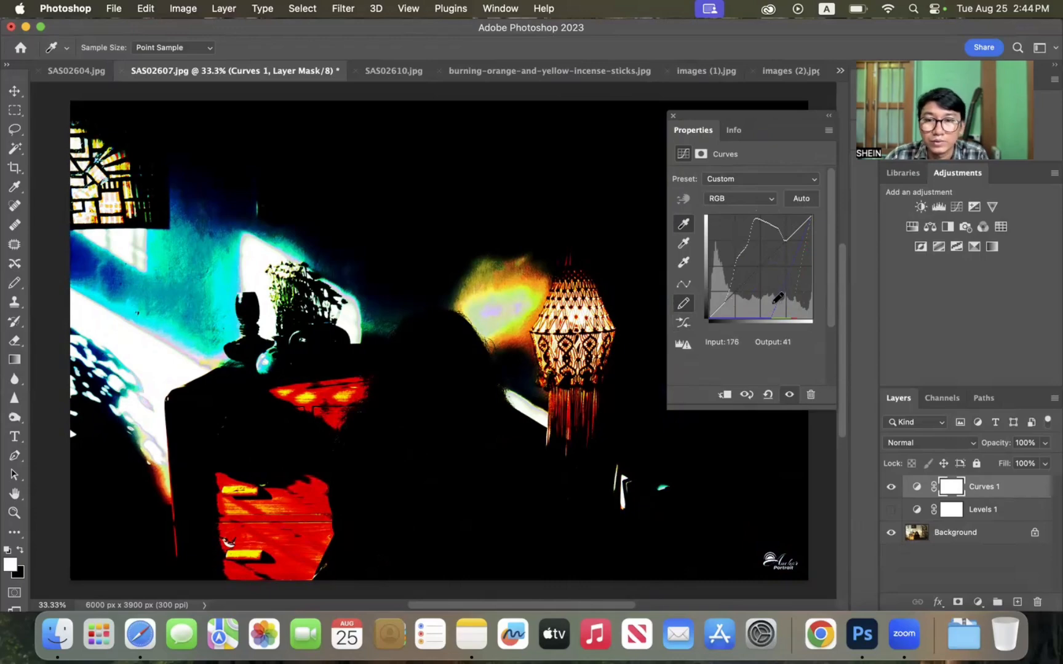
# - Smooth the drawn RGB curve repeatedly until it straightens, and refresh the histogram
pyautogui.click(683, 324)
pyautogui.click(683, 324)
pyautogui.click(684, 323)
pyautogui.click(683, 323)
pyautogui.click(682, 347)
pyautogui.click(682, 326)
pyautogui.click(682, 326)
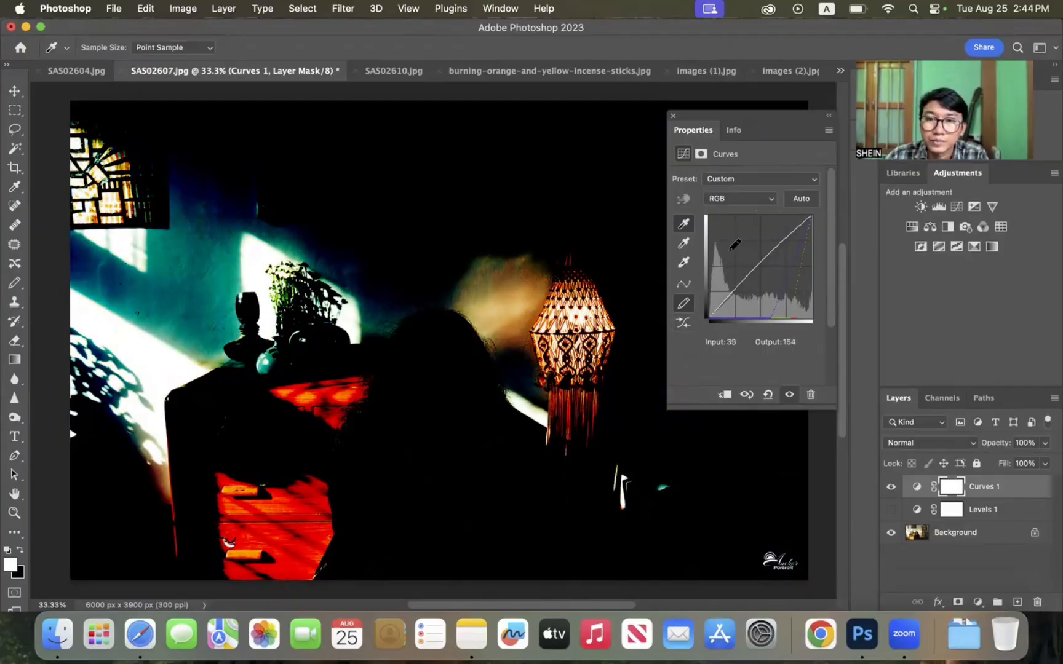
# - Reset the Curves adjustment, sample a black point on the wall above the lantern's left side, and reset it again
pyautogui.click(767, 395)
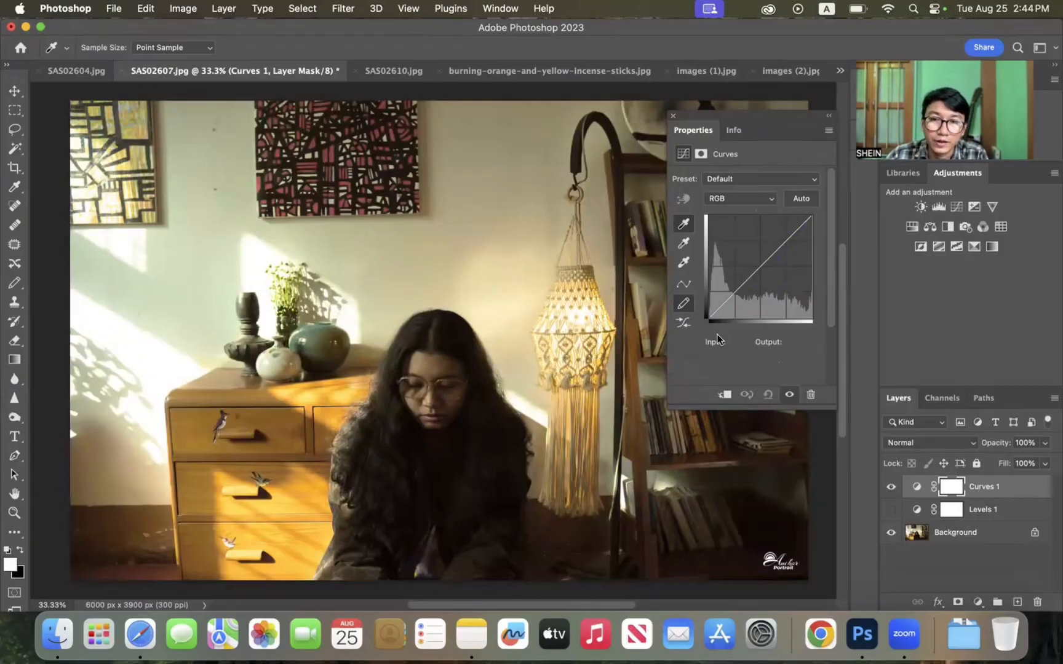
pyautogui.click(489, 238)
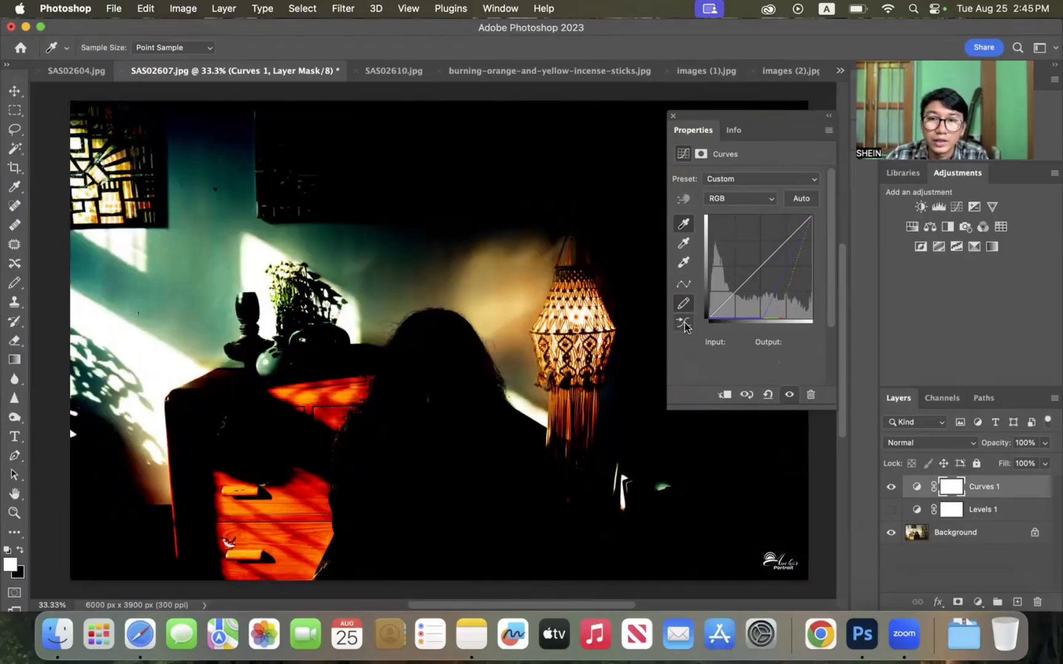
pyautogui.click(763, 397)
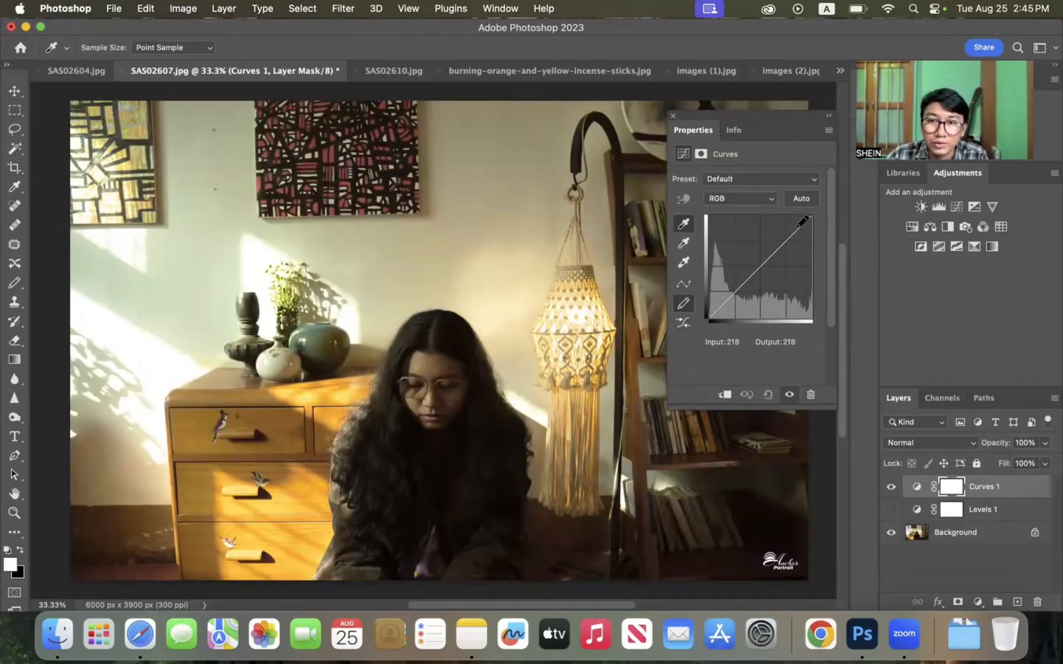
# - Draw a freehand RGB curve with low shadows and broken segments through the midtones and highlights
pyautogui.moveTo(803, 220)
pyautogui.mouseDown()
pyautogui.moveTo(783, 231)
pyautogui.moveTo(764, 286)
pyautogui.moveTo(730, 299)
pyautogui.mouseUp()
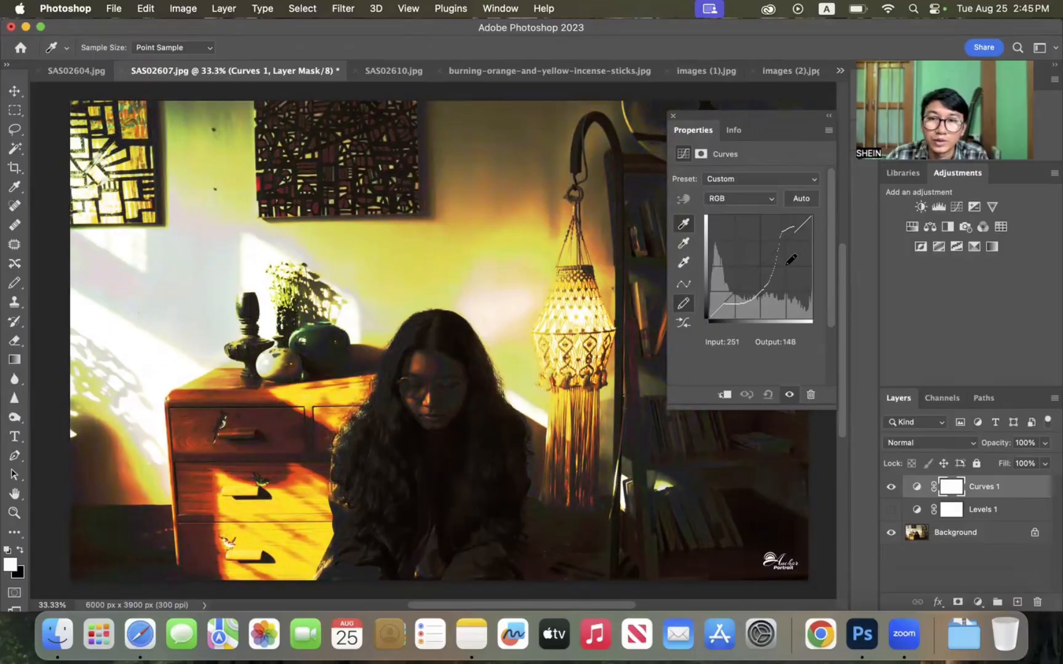
pyautogui.moveTo(749, 245)
pyautogui.mouseDown()
pyautogui.moveTo(759, 275)
pyautogui.moveTo(743, 280)
pyautogui.moveTo(753, 226)
pyautogui.moveTo(798, 253)
pyautogui.moveTo(799, 292)
pyautogui.moveTo(805, 255)
pyautogui.mouseUp()
pyautogui.moveTo(778, 304)
pyautogui.mouseDown()
pyautogui.moveTo(791, 270)
pyautogui.moveTo(768, 306)
pyautogui.mouseUp()
# - Switch the Curves adjustment to the Blue channel and draw freehand segments on its curve
pyautogui.click(755, 199)
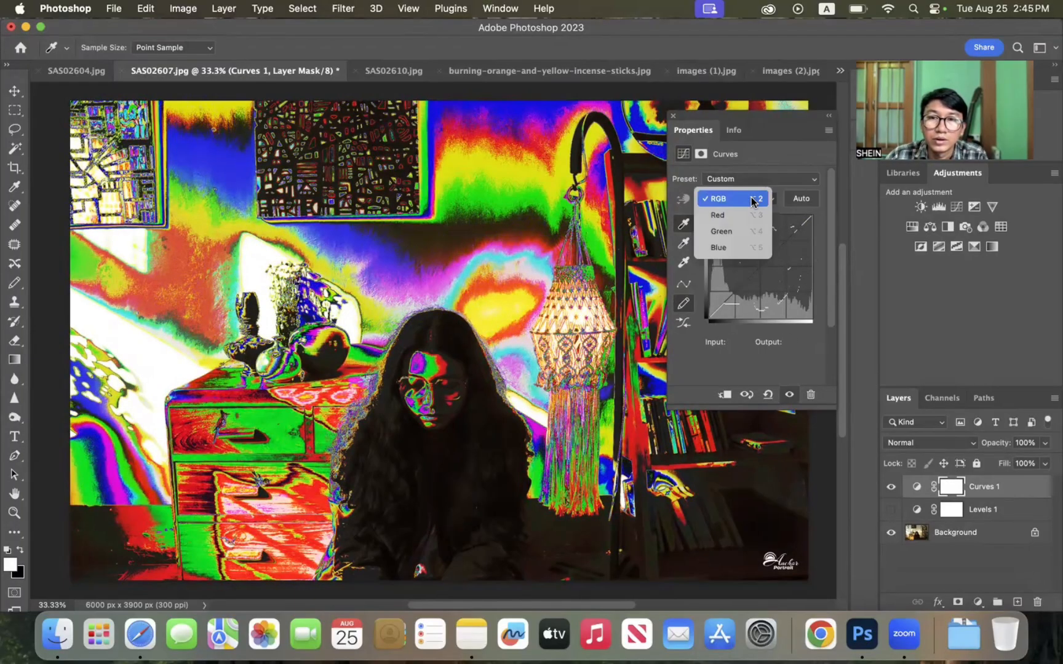
pyautogui.click(733, 247)
pyautogui.moveTo(786, 230)
pyautogui.mouseDown()
pyautogui.moveTo(752, 289)
pyautogui.moveTo(735, 292)
pyautogui.moveTo(726, 279)
pyautogui.moveTo(733, 313)
pyautogui.moveTo(771, 298)
pyautogui.moveTo(781, 249)
pyautogui.mouseUp()
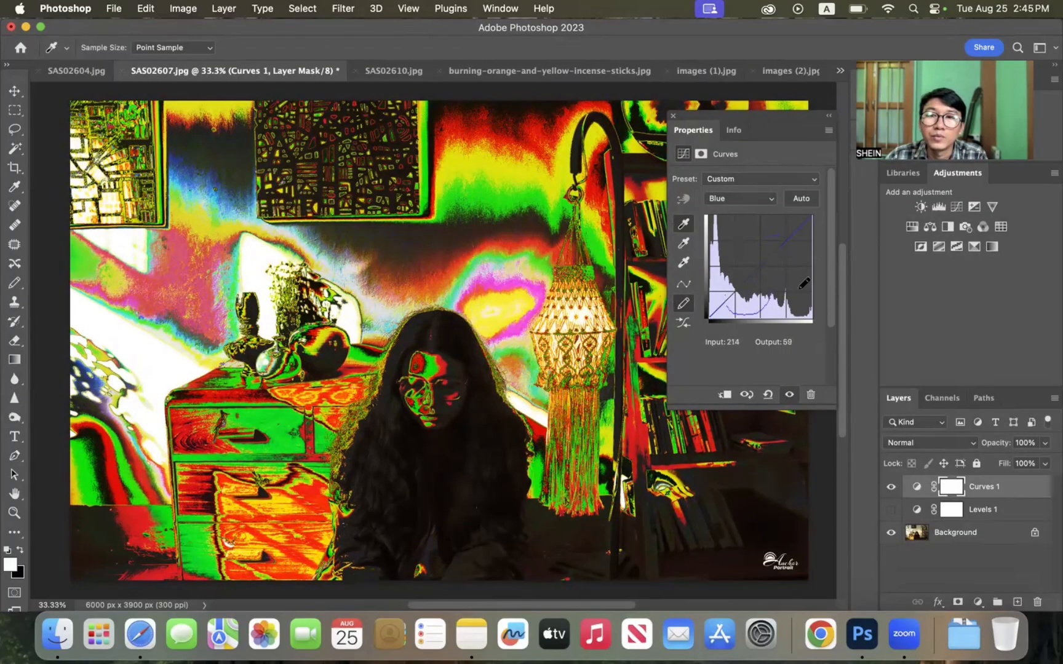
# - Redraw freehand segments on the Blue channel's curve, low through the shadows and midtones and high through the highlights
pyautogui.moveTo(761, 299)
pyautogui.mouseDown()
pyautogui.moveTo(734, 302)
pyautogui.moveTo(710, 281)
pyautogui.moveTo(717, 297)
pyautogui.moveTo(807, 297)
pyautogui.moveTo(730, 303)
pyautogui.moveTo(719, 284)
pyautogui.moveTo(712, 315)
pyautogui.moveTo(717, 284)
pyautogui.mouseUp()
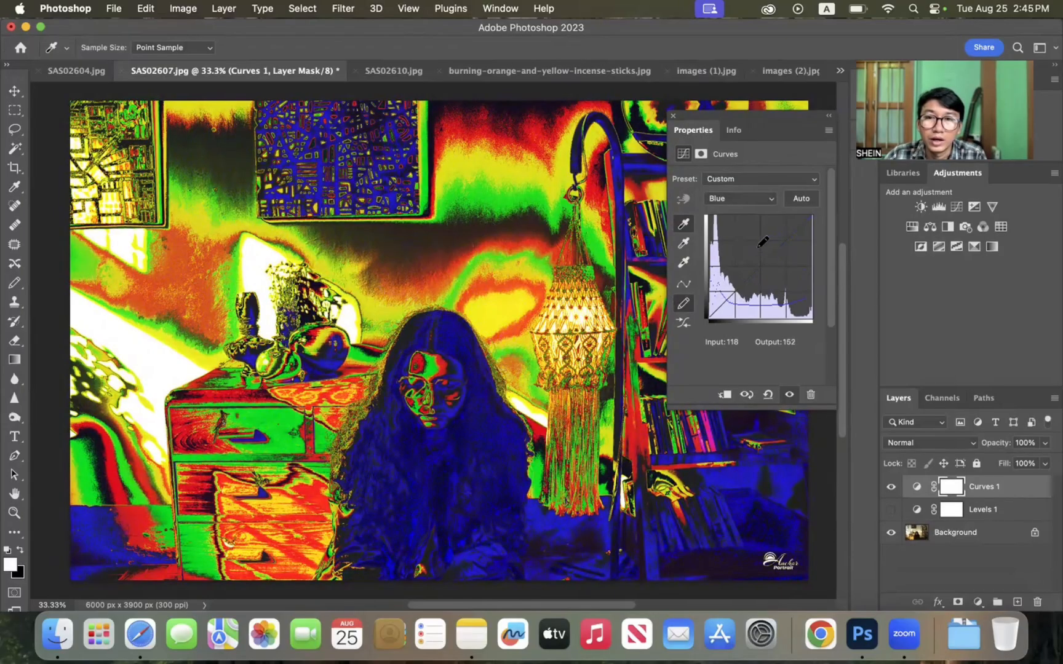
pyautogui.moveTo(770, 226)
pyautogui.mouseDown()
pyautogui.moveTo(817, 218)
pyautogui.moveTo(796, 223)
pyautogui.mouseUp()
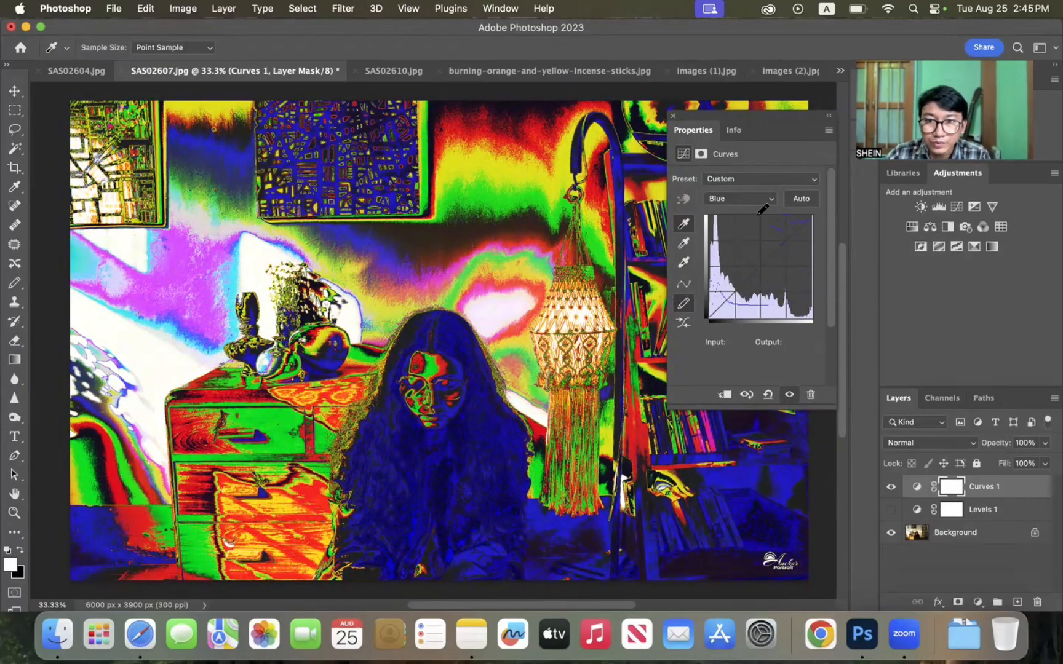
pyautogui.moveTo(767, 222)
pyautogui.mouseDown()
pyautogui.moveTo(790, 237)
pyautogui.moveTo(810, 223)
pyautogui.mouseUp()
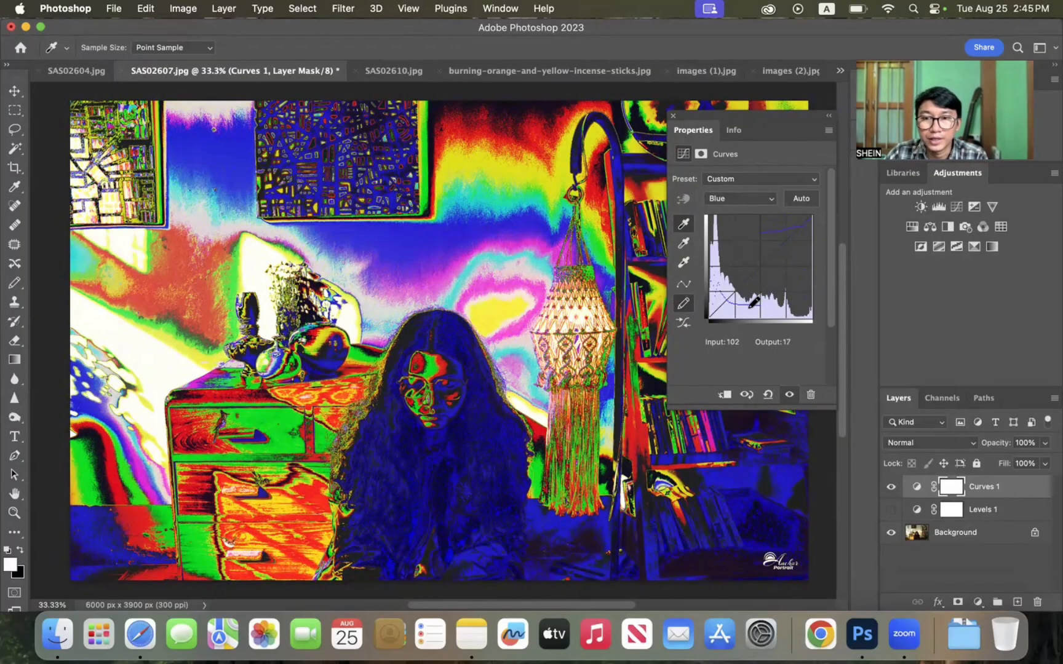
# - Reset the Curves adjustment and switch from freehand drawing back to editing the RGB curve with points
pyautogui.click(768, 395)
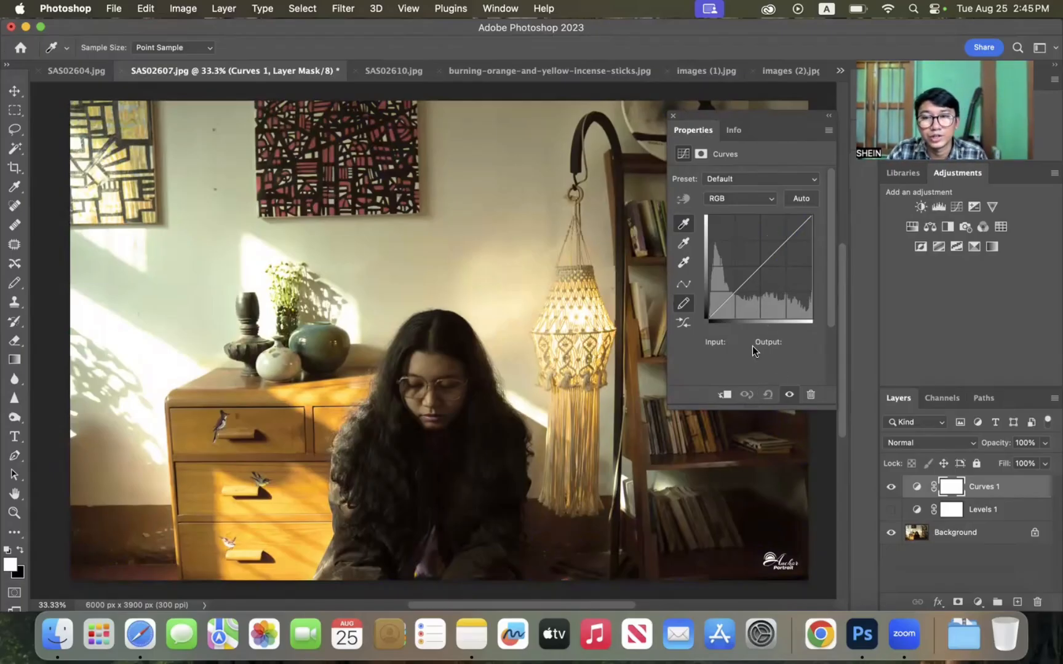
pyautogui.scroll(-1, 721, 326)
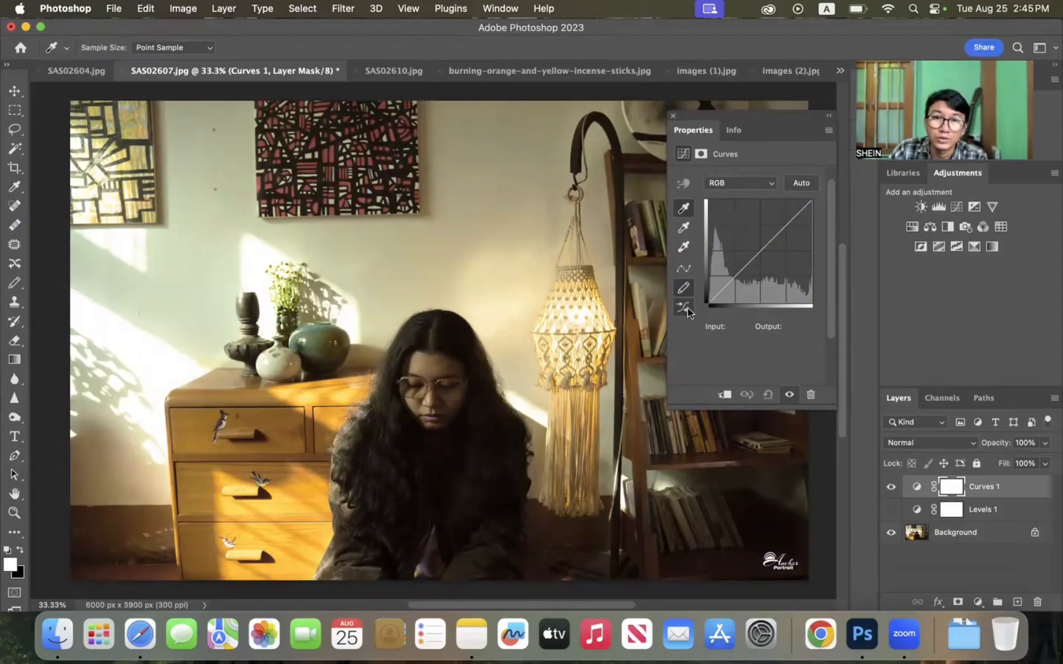
pyautogui.press('o')
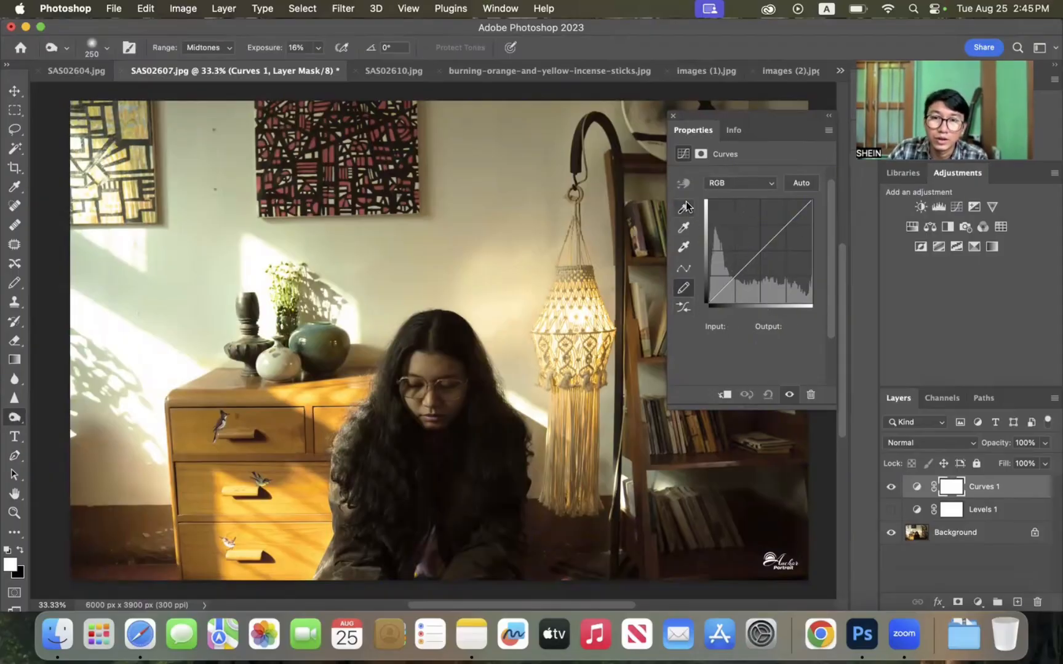
pyautogui.click(740, 186)
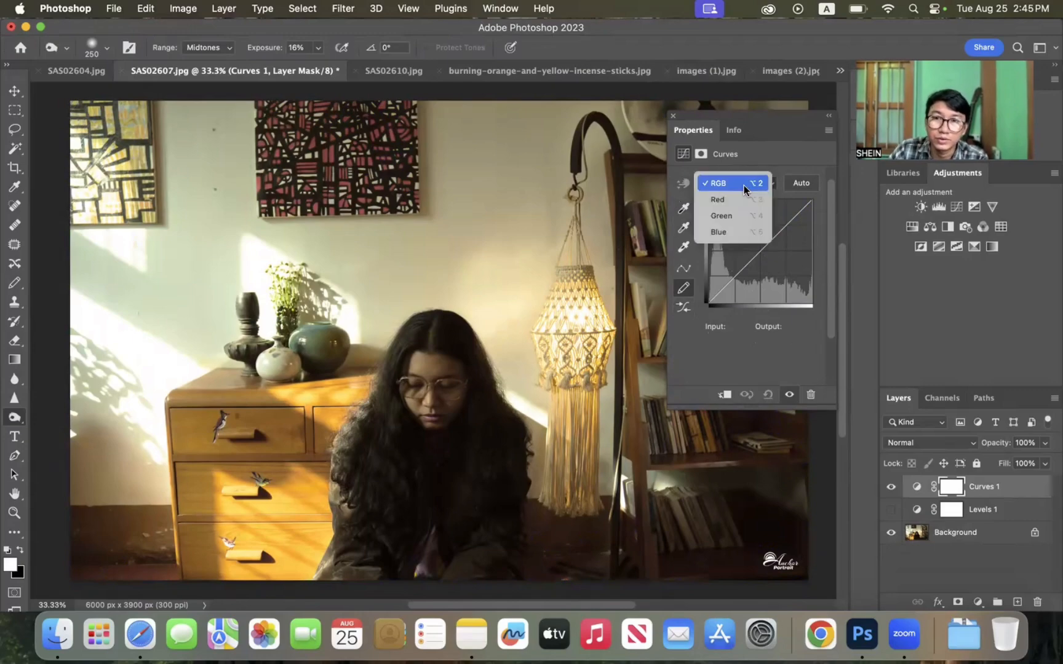
pyautogui.click(745, 186)
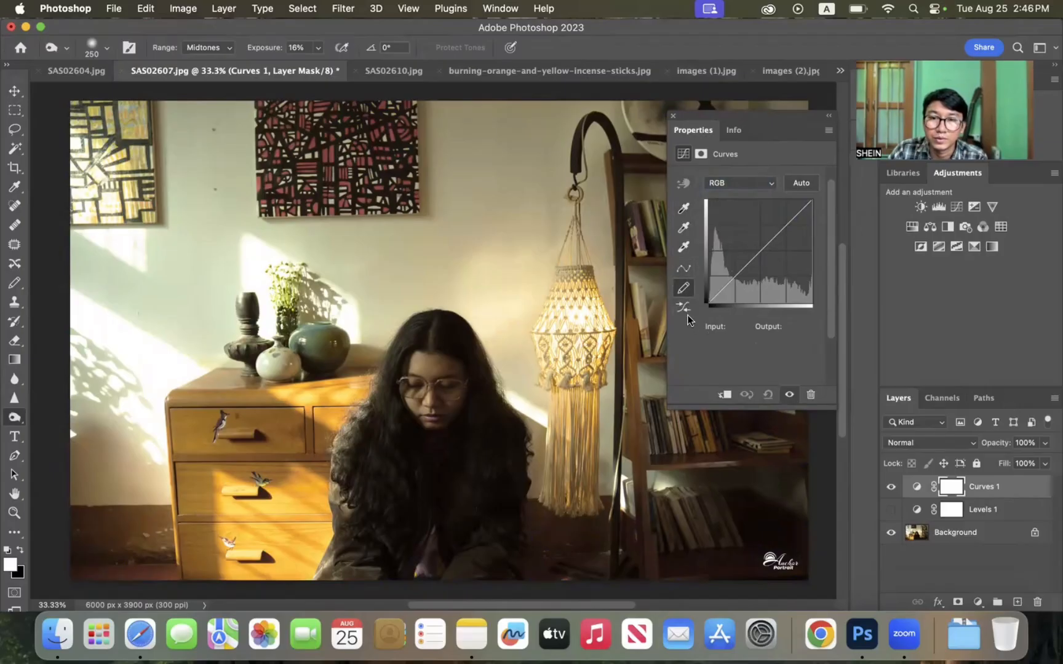
pyautogui.click(685, 271)
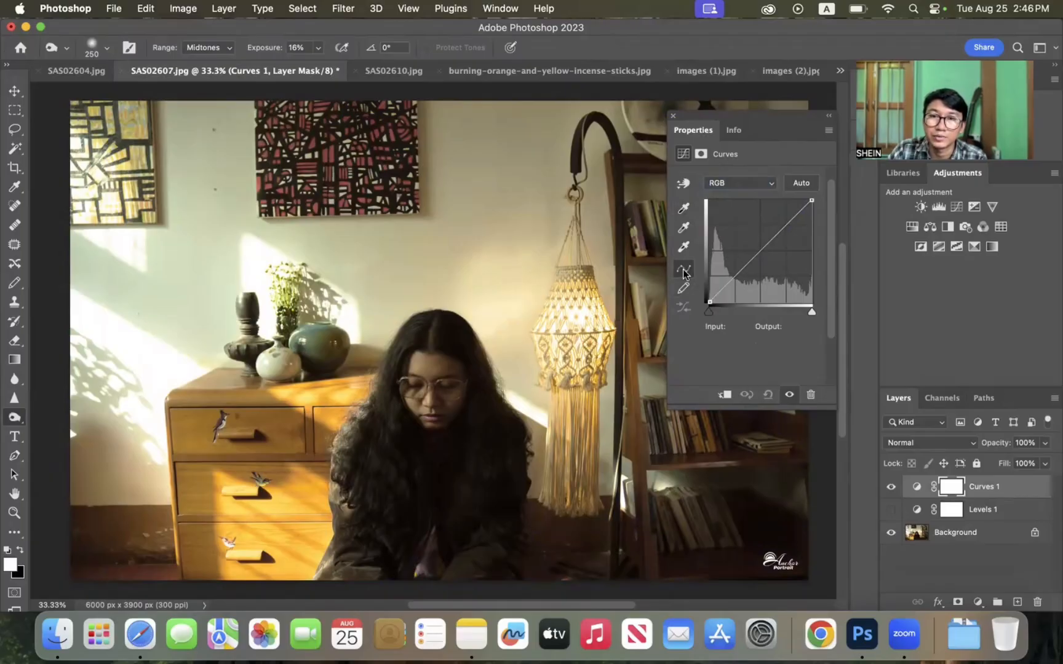
# - Shape the RGB curve with a midtone point at input 129, output 153, two shadow points, and a highlight point at 192, 209
pyautogui.moveTo(763, 249); pyautogui.dragTo(760, 240)
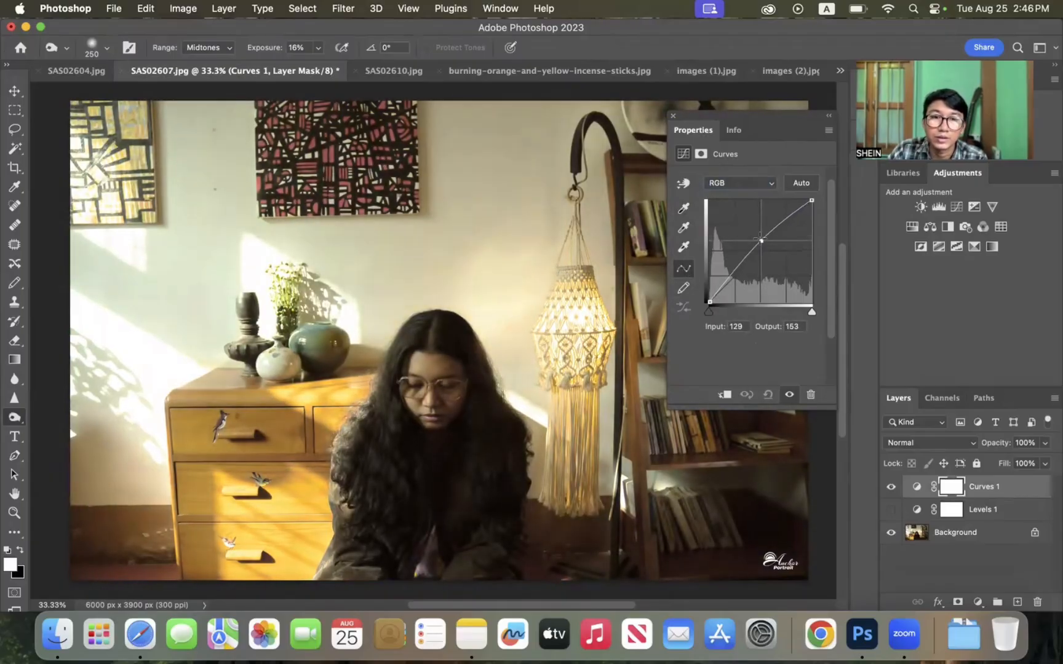
pyautogui.click(735, 266)
pyautogui.moveTo(735, 266); pyautogui.dragTo(726, 287)
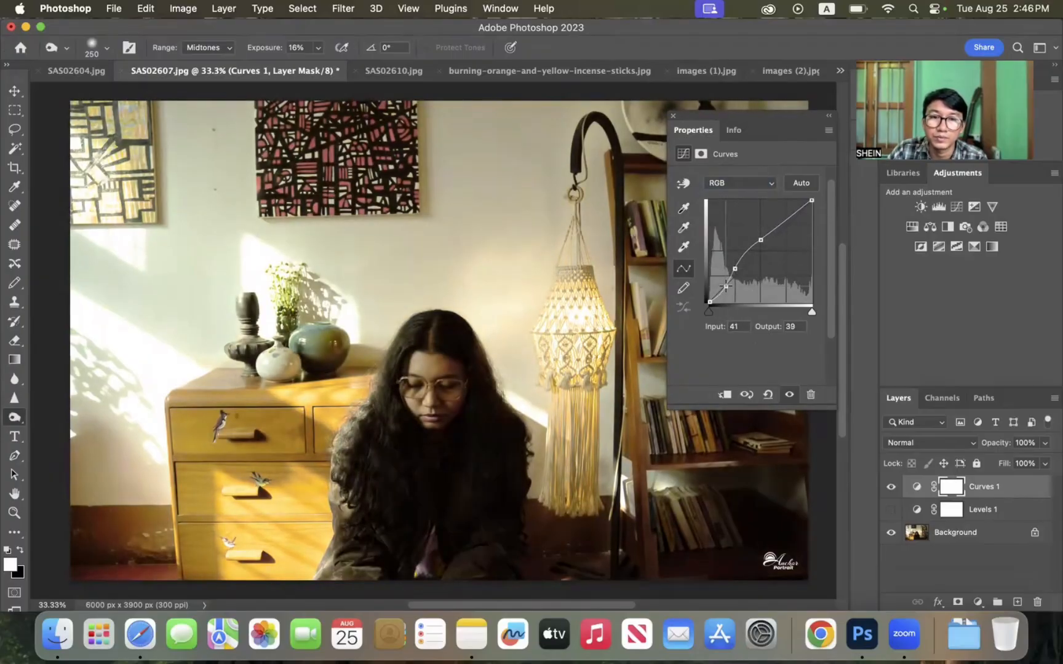
pyautogui.moveTo(785, 218); pyautogui.dragTo(786, 218)
# - On the Blue curve, lower the white end, raise the black end, and add points at about 137, 120 and 214, 187
pyautogui.click(733, 184)
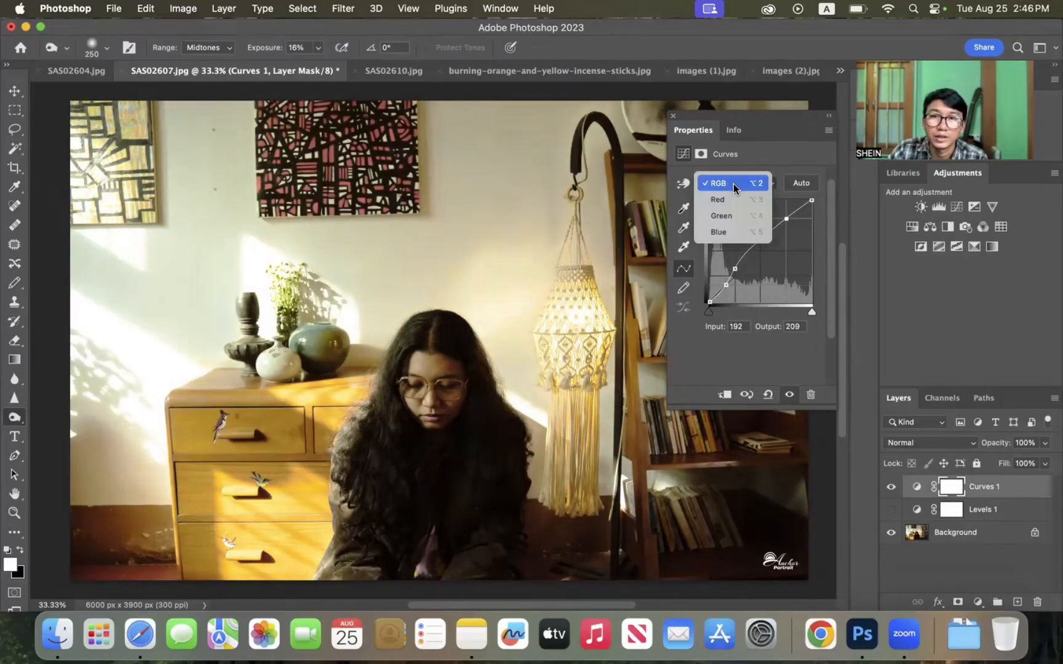
pyautogui.click(729, 227)
pyautogui.moveTo(811, 200)
pyautogui.mouseDown()
pyautogui.moveTo(784, 203)
pyautogui.moveTo(814, 200)
pyautogui.moveTo(822, 220)
pyautogui.mouseUp()
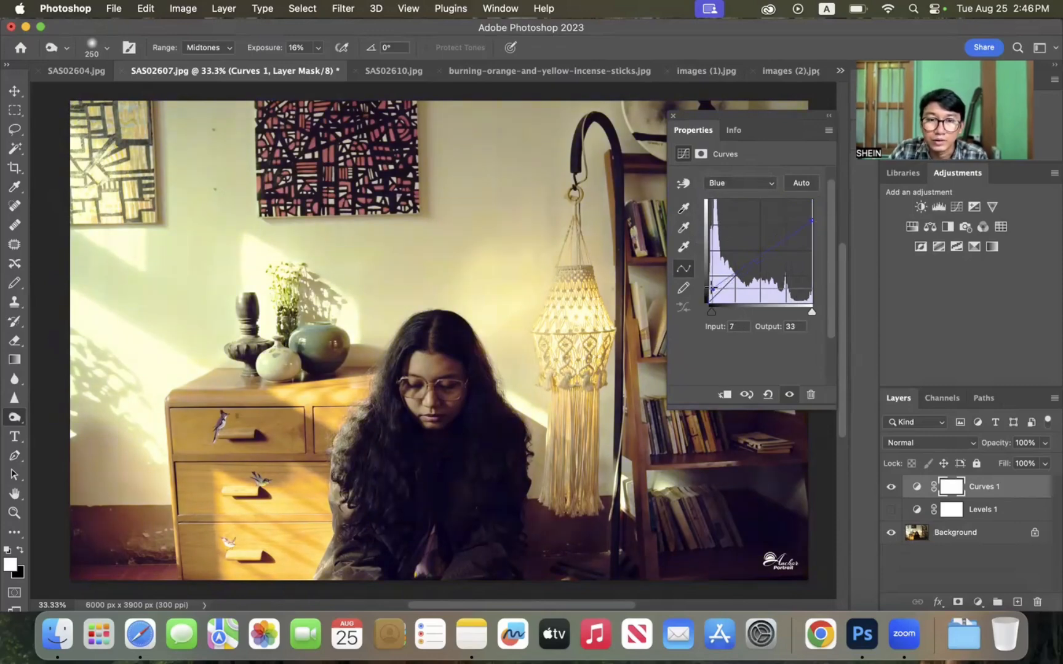
pyautogui.moveTo(712, 288)
pyautogui.mouseDown()
pyautogui.moveTo(709, 265)
pyautogui.moveTo(702, 281)
pyautogui.moveTo(713, 272)
pyautogui.mouseUp()
pyautogui.moveTo(765, 244)
pyautogui.mouseDown()
pyautogui.moveTo(767, 259)
pyautogui.moveTo(727, 286)
pyautogui.moveTo(763, 253)
pyautogui.mouseUp()
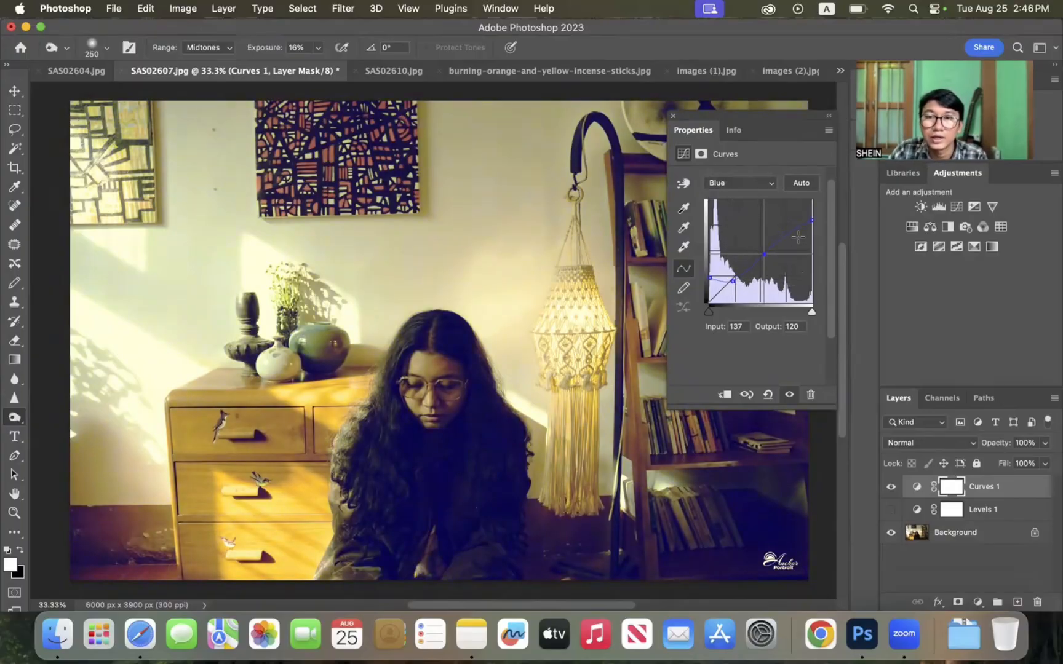
pyautogui.moveTo(797, 229); pyautogui.dragTo(793, 224)
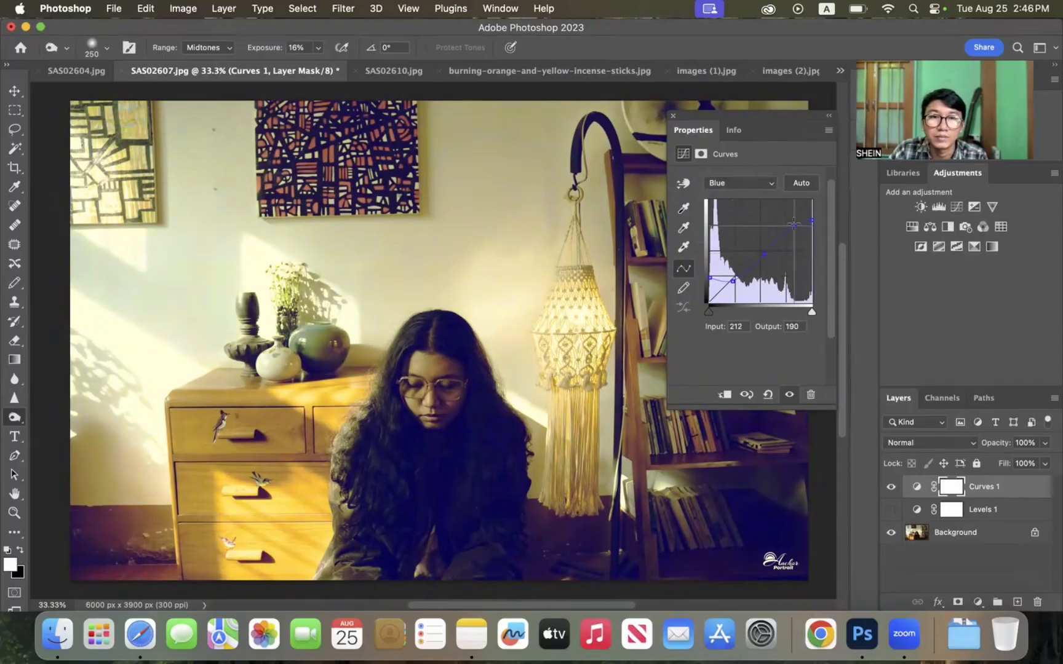
# - Compare the photo with the Curves 1 and Levels 1 layers shown and hidden
pyautogui.click(891, 487)
pyautogui.click(891, 487)
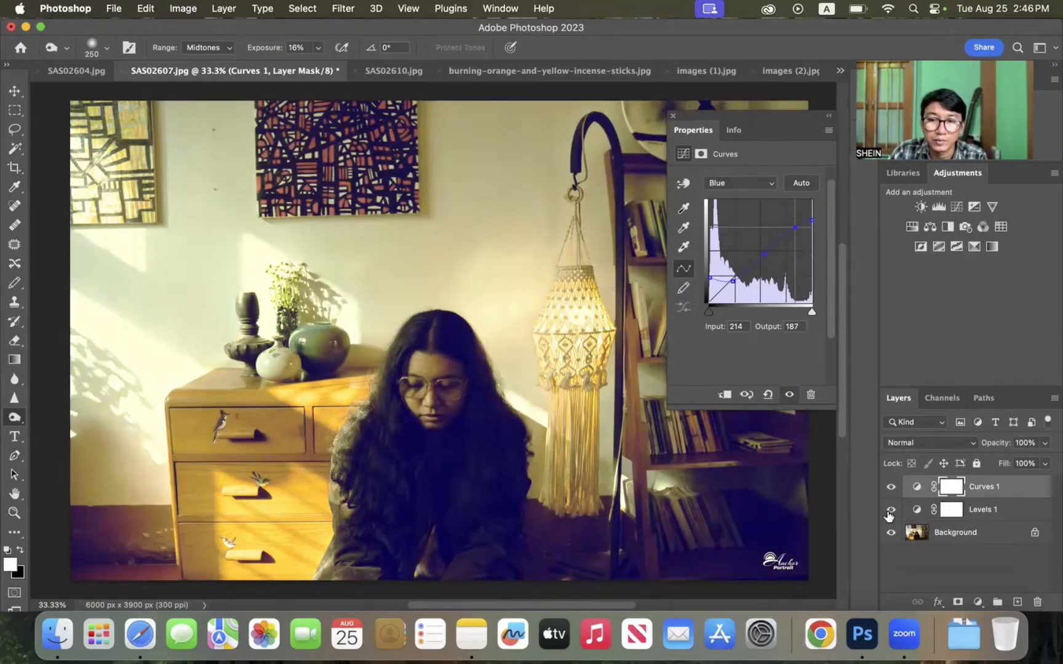
pyautogui.click(891, 509)
pyautogui.click(891, 488)
pyautogui.click(891, 487)
pyautogui.click(891, 510)
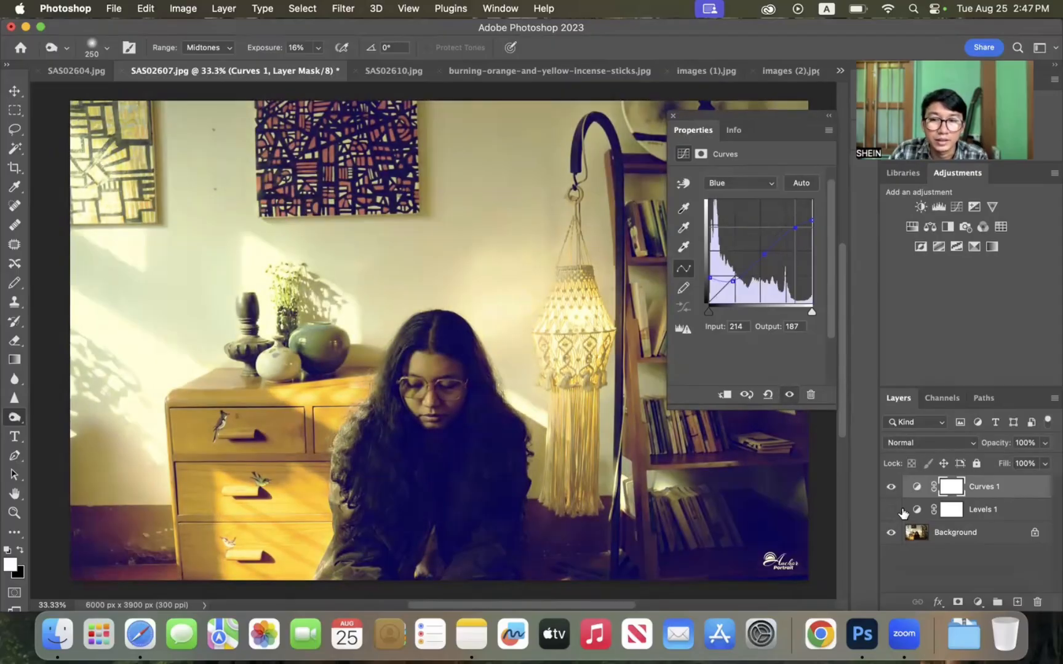
pyautogui.click(890, 488)
pyautogui.click(890, 488)
pyautogui.click(891, 487)
pyautogui.click(891, 488)
pyautogui.click(891, 488)
pyautogui.click(890, 488)
pyautogui.click(890, 488)
pyautogui.click(891, 488)
pyautogui.click(890, 487)
pyautogui.click(891, 488)
# - Add points to the Green channel's curve, and remove the midtone and highlight ones, keeping only the shadow point
pyautogui.click(738, 182)
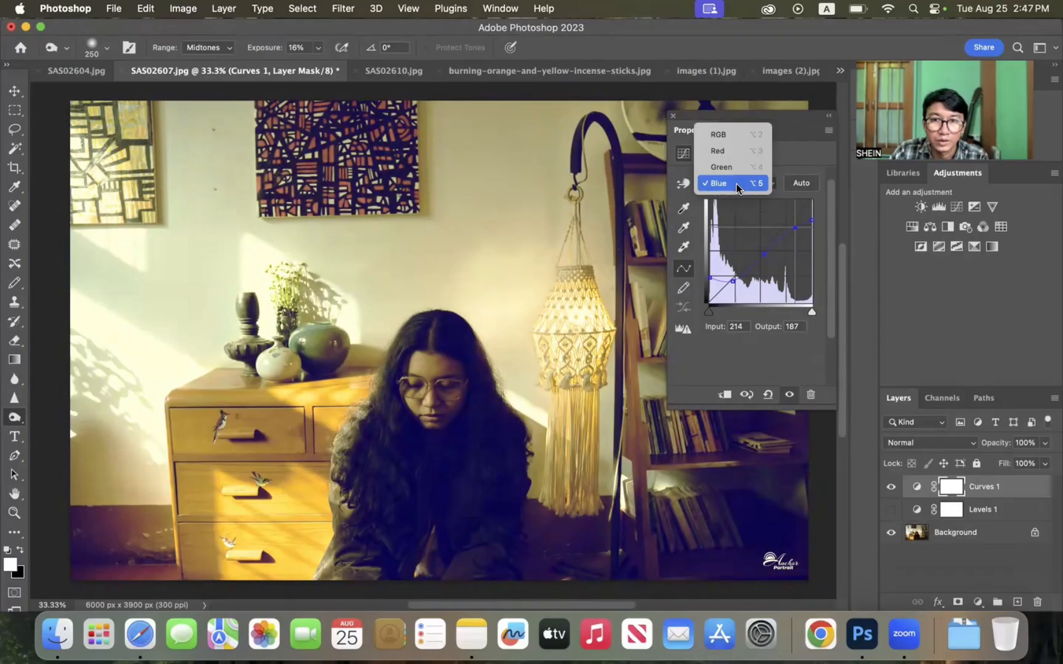
pyautogui.click(737, 170)
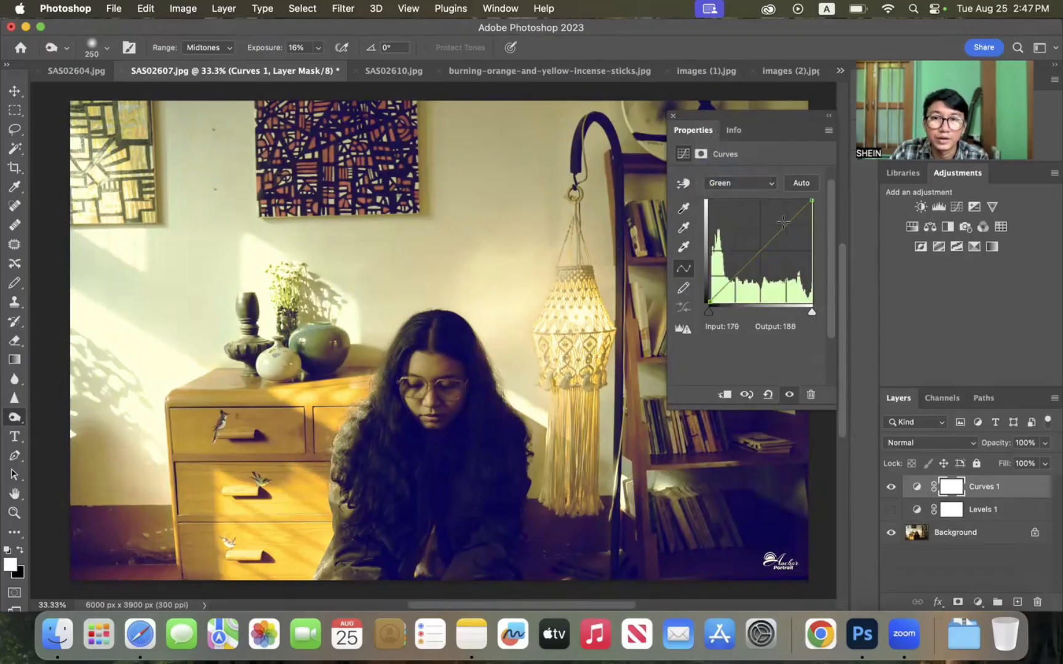
pyautogui.moveTo(792, 219); pyautogui.dragTo(734, 275)
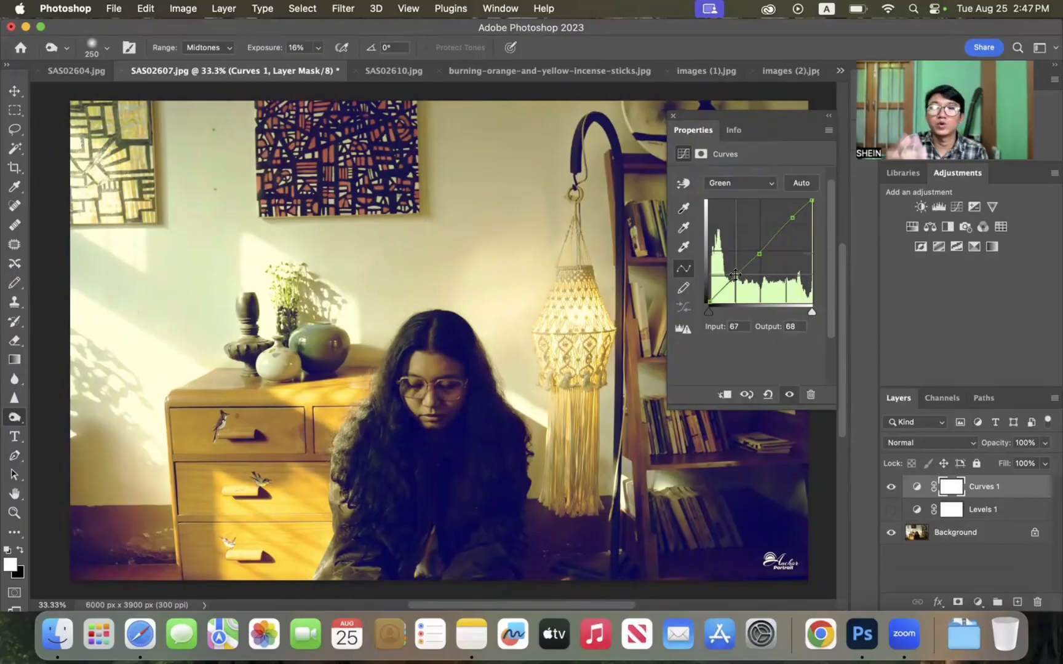
pyautogui.moveTo(760, 253); pyautogui.dragTo(537, 222)
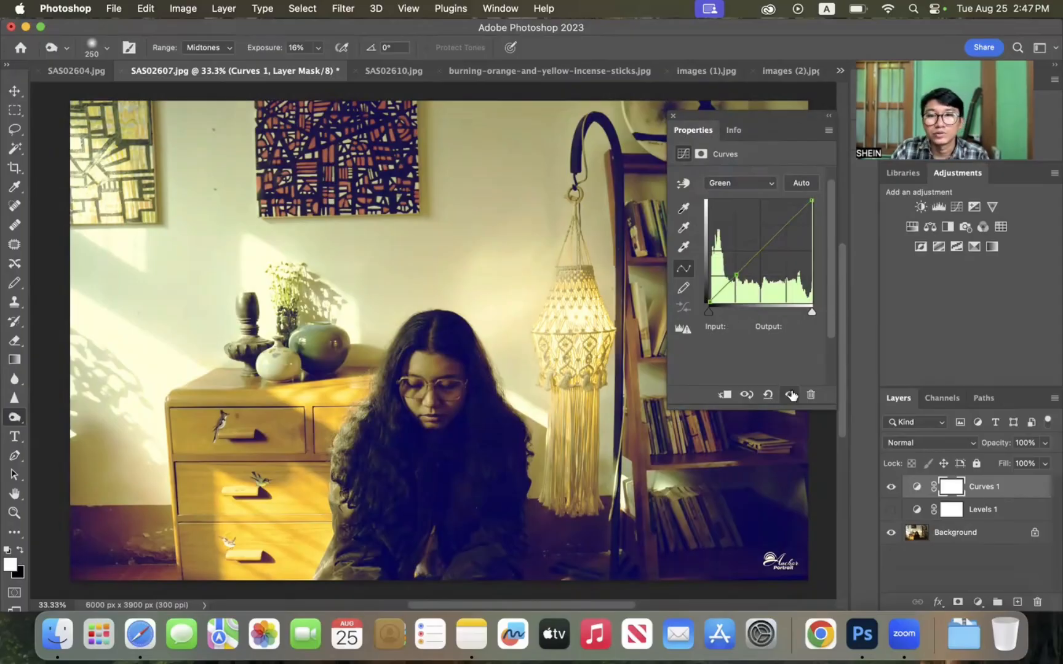
# - Clip the Curves 1 adjustment to the Levels 1 layer and release it again, twice
pyautogui.click(726, 395)
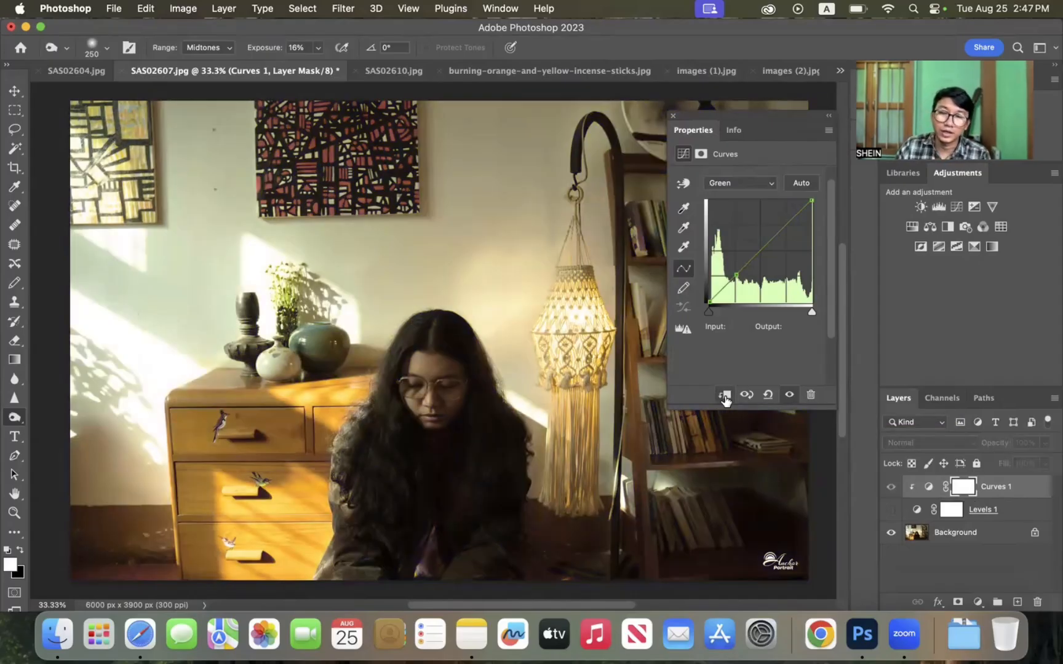
pyautogui.click(725, 396)
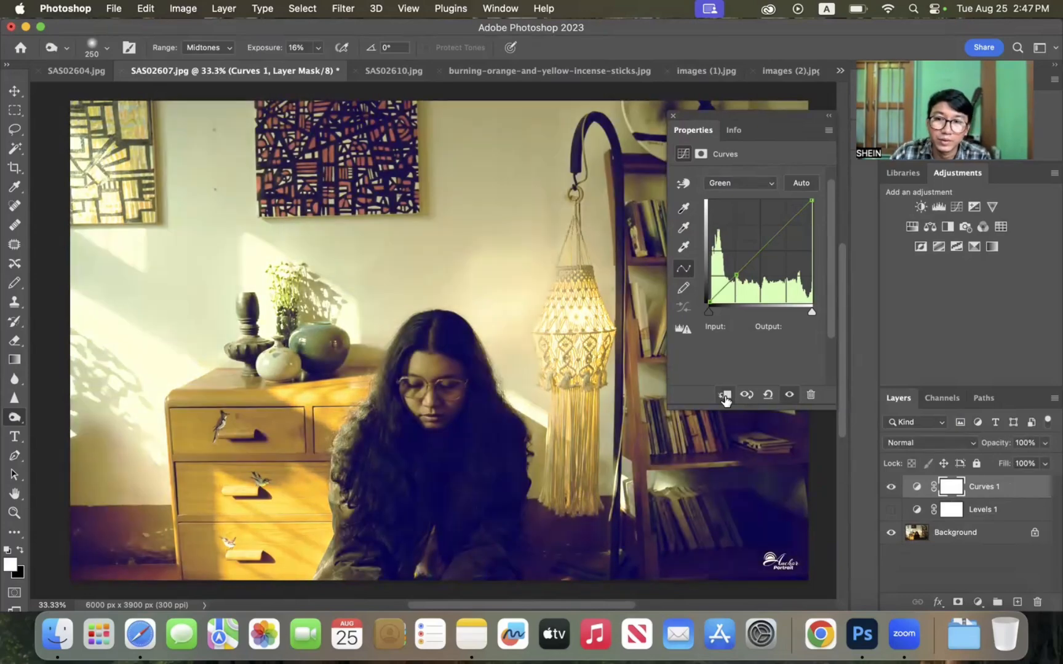
pyautogui.click(725, 397)
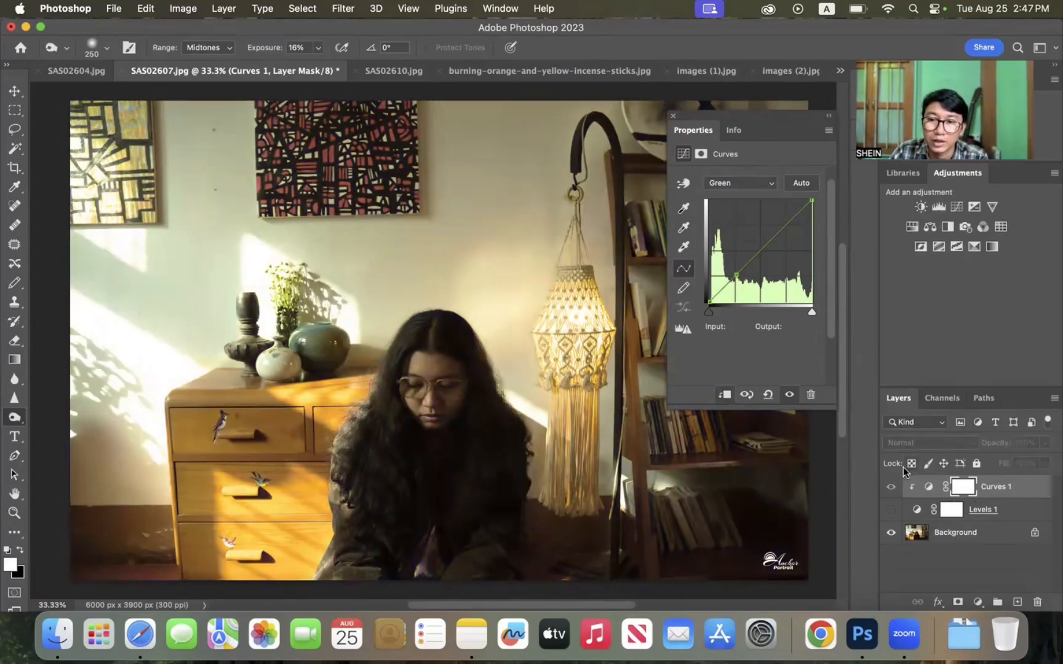
pyautogui.click(725, 396)
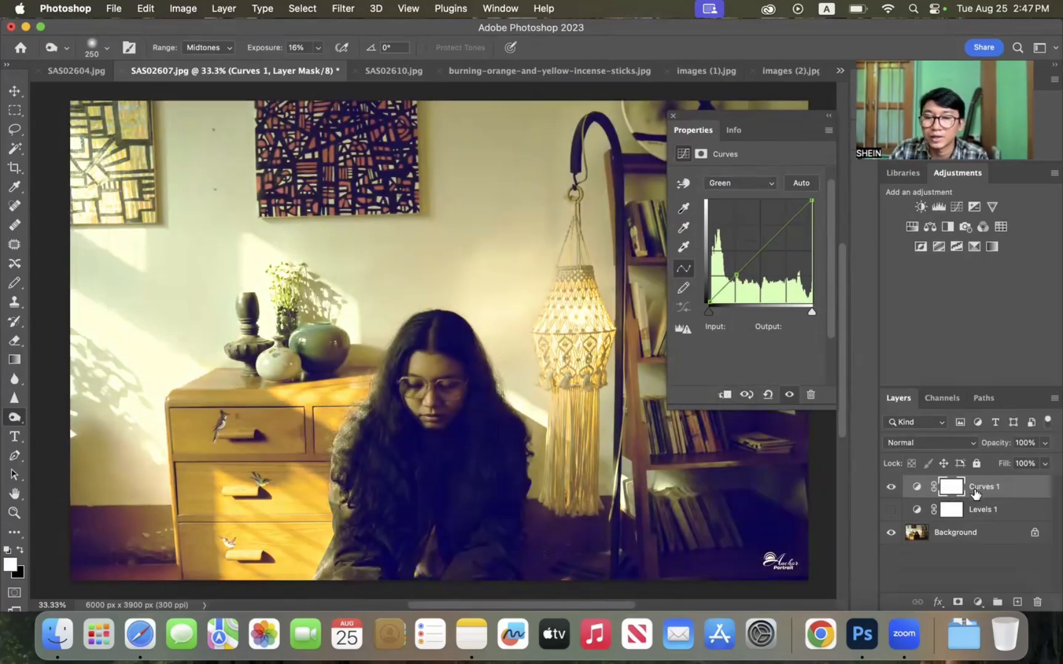
# - Duplicate the Background layer, place the copy above Levels 1, and clip Curves 1 to the copy
pyautogui.click(967, 533)
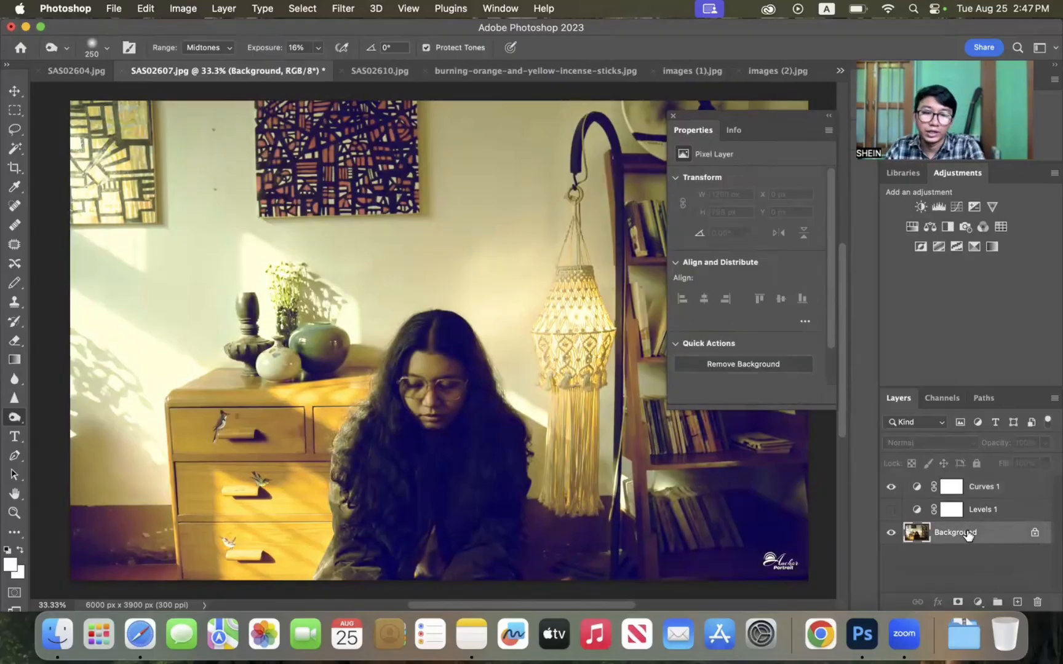
pyautogui.press('super+j')
pyautogui.moveTo(978, 534); pyautogui.dragTo(982, 509)
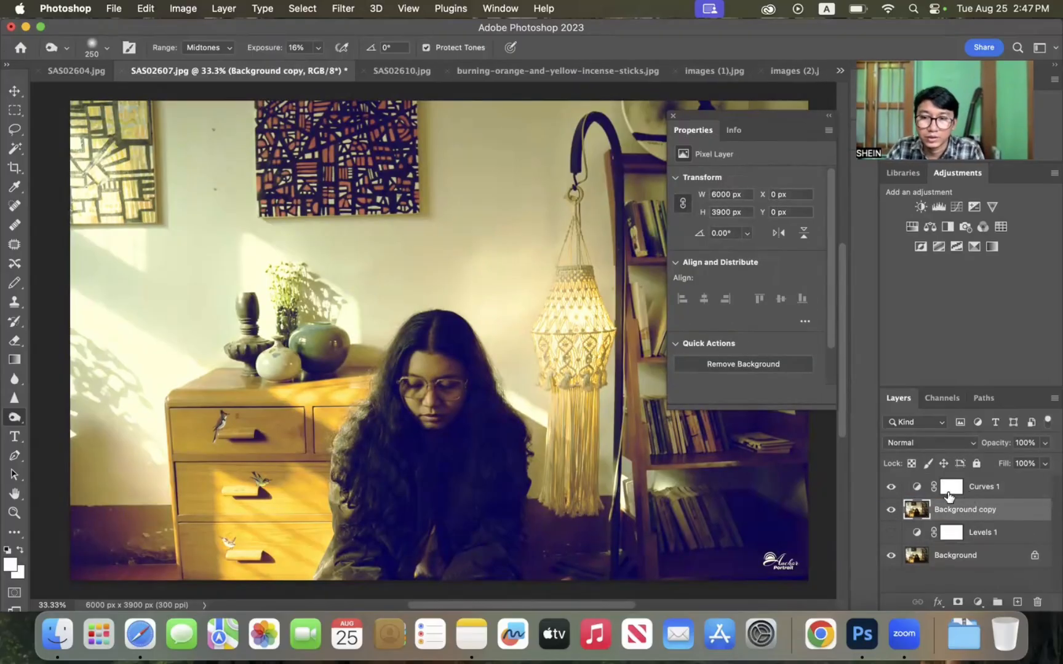
pyautogui.click(951, 489)
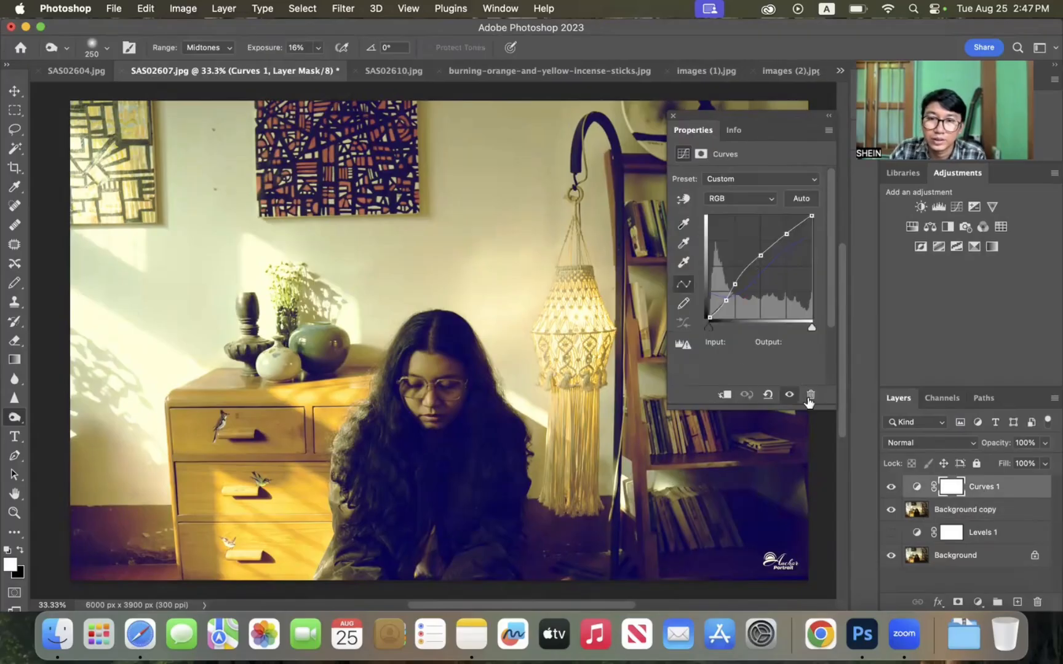
pyautogui.click(726, 395)
# - Scale the Background copy layer down to about 1955 × 1271 px in the photo's lower-right corner
pyautogui.click(978, 515)
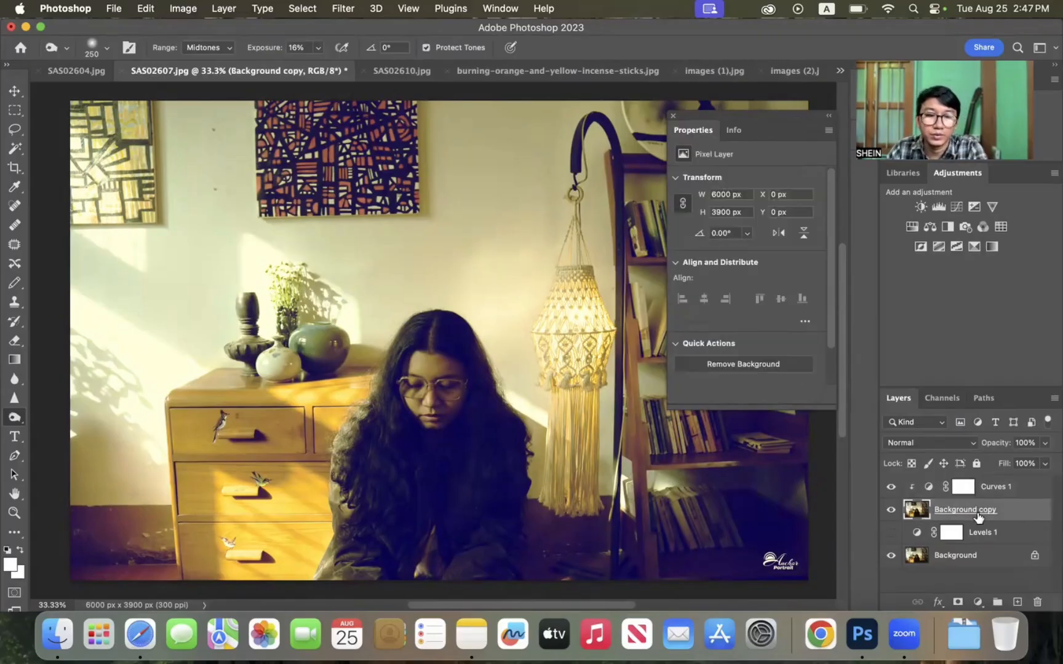
pyautogui.press('super+t')
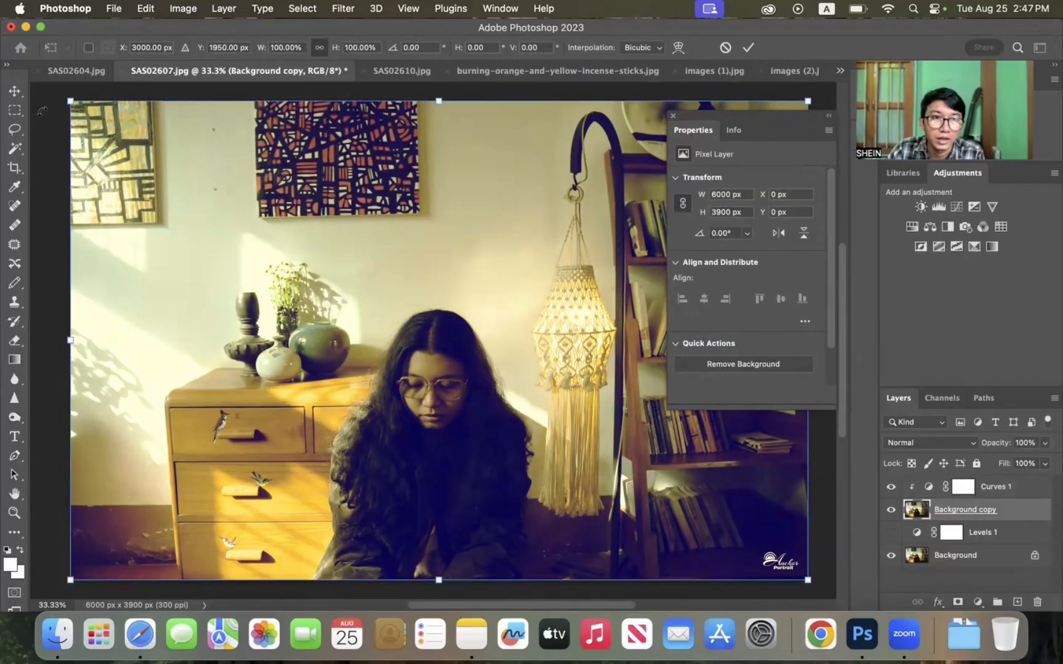
pyautogui.moveTo(64, 101); pyautogui.dragTo(543, 443)
pyautogui.press('Return')
pyautogui.press('o')
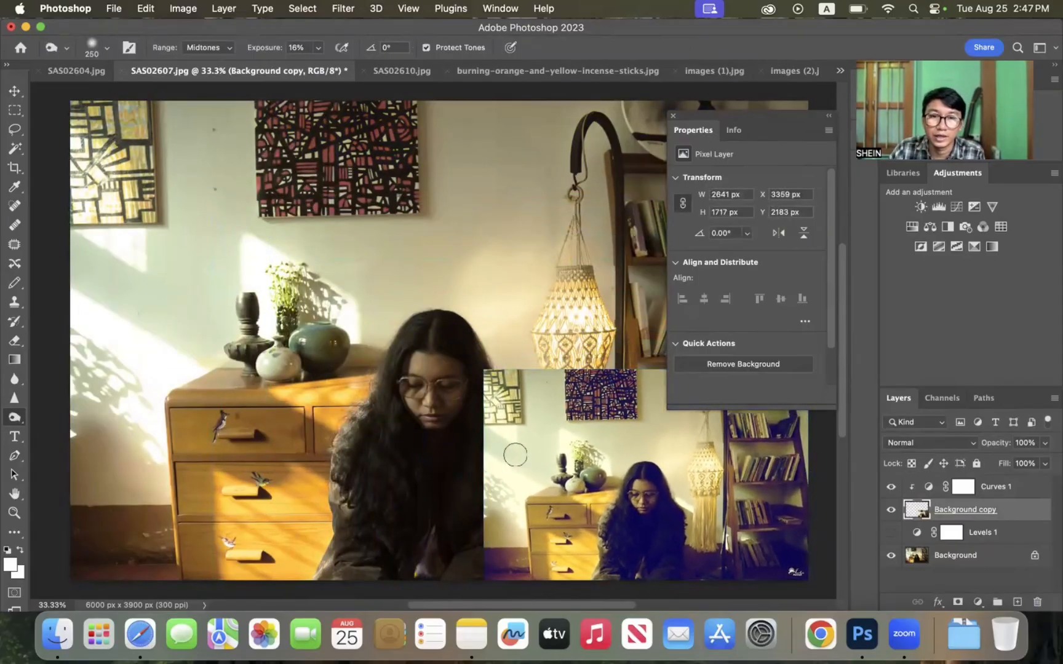
pyautogui.press('super+t')
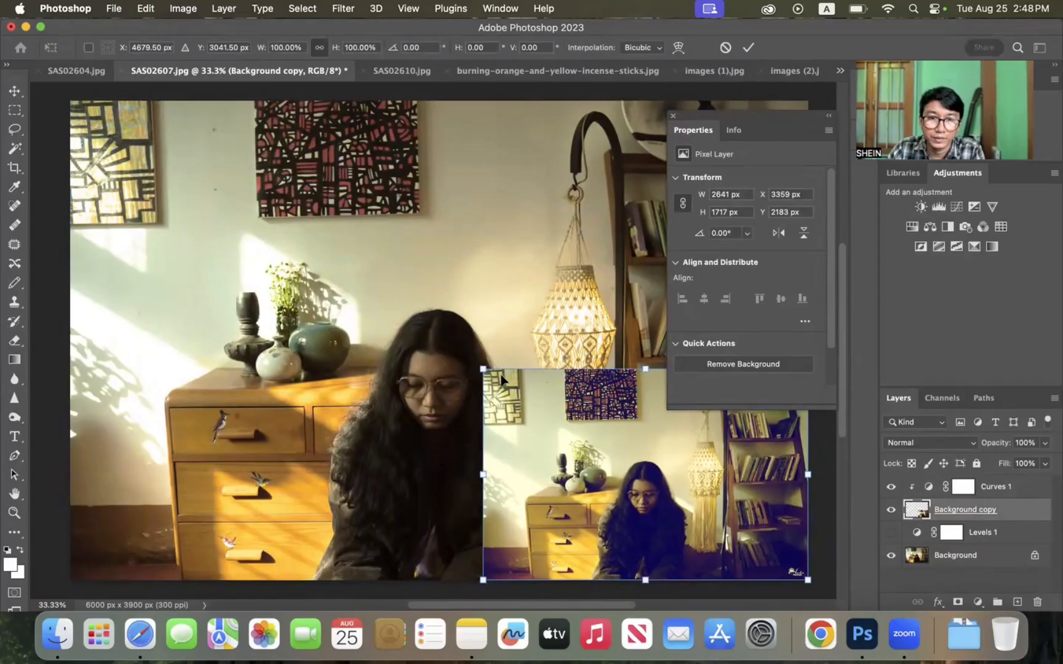
pyautogui.moveTo(482, 369); pyautogui.dragTo(567, 425)
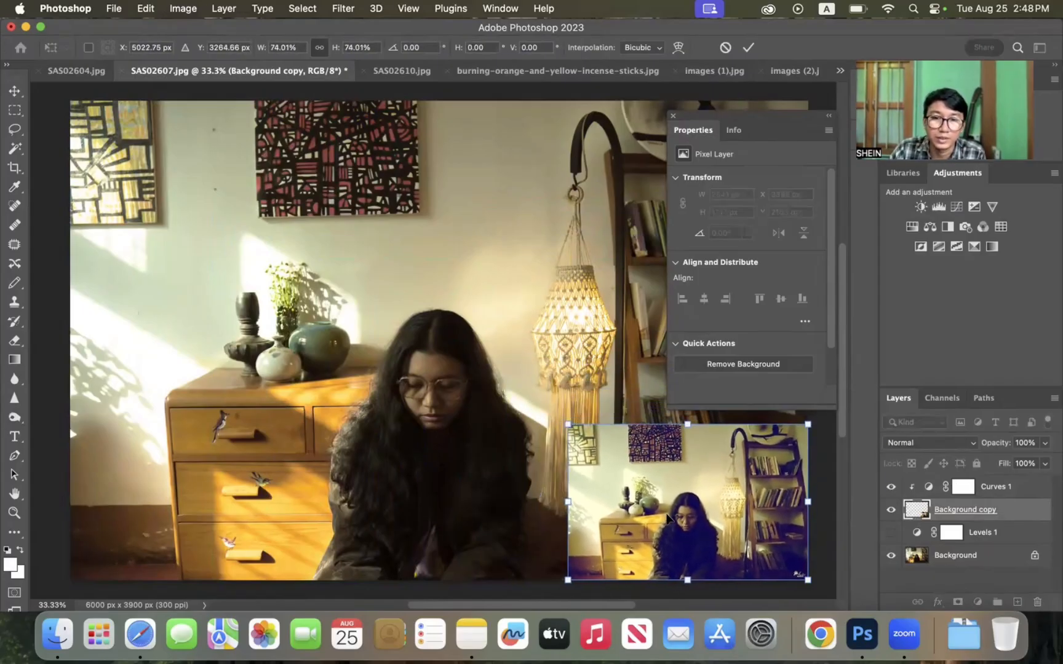
pyautogui.press('Return')
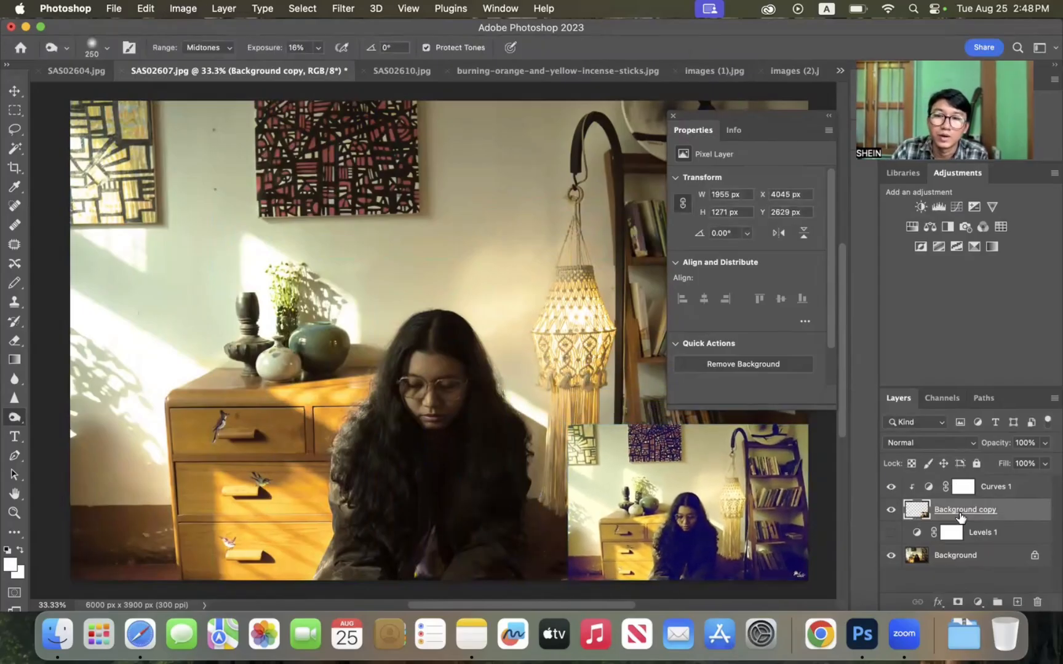
# - Make the Levels 1 layer visible and select it to show its settings
pyautogui.click(984, 489)
pyautogui.click(892, 533)
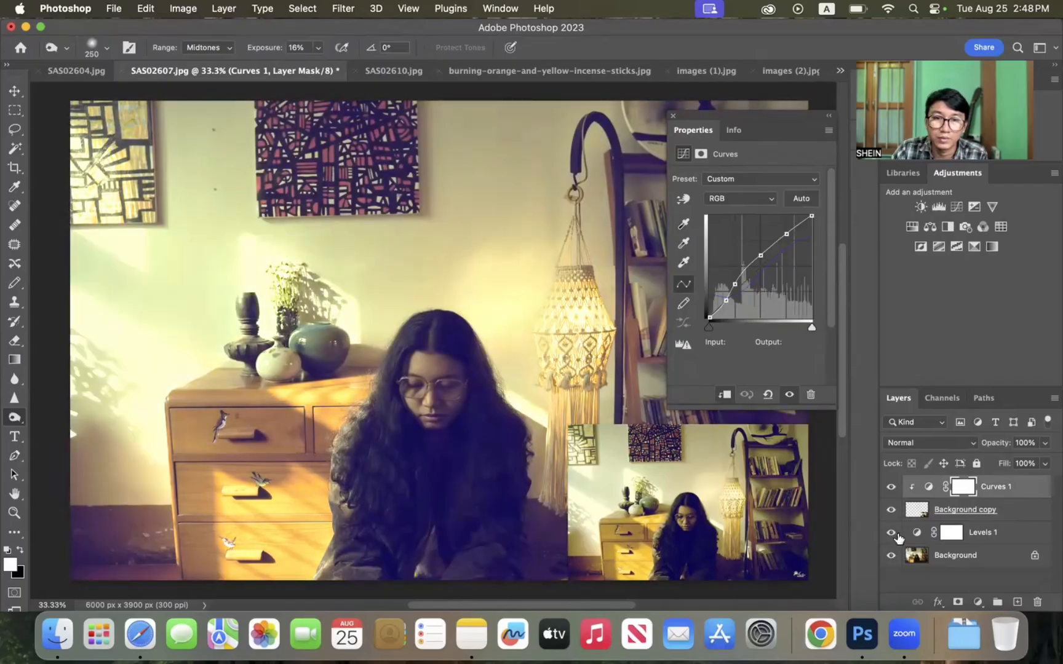
pyautogui.click(987, 540)
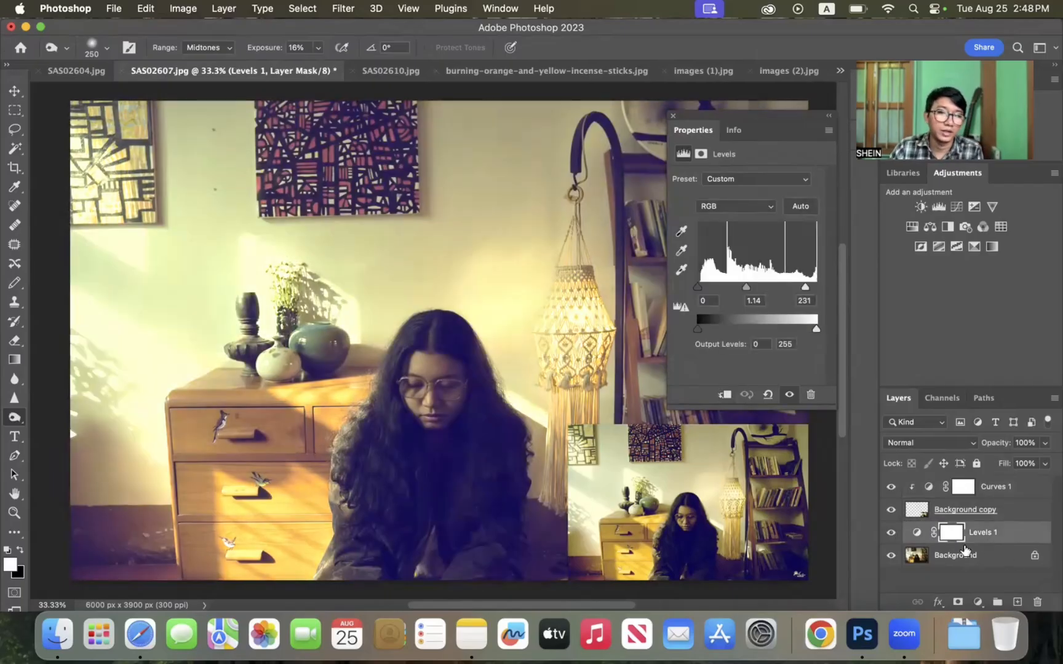